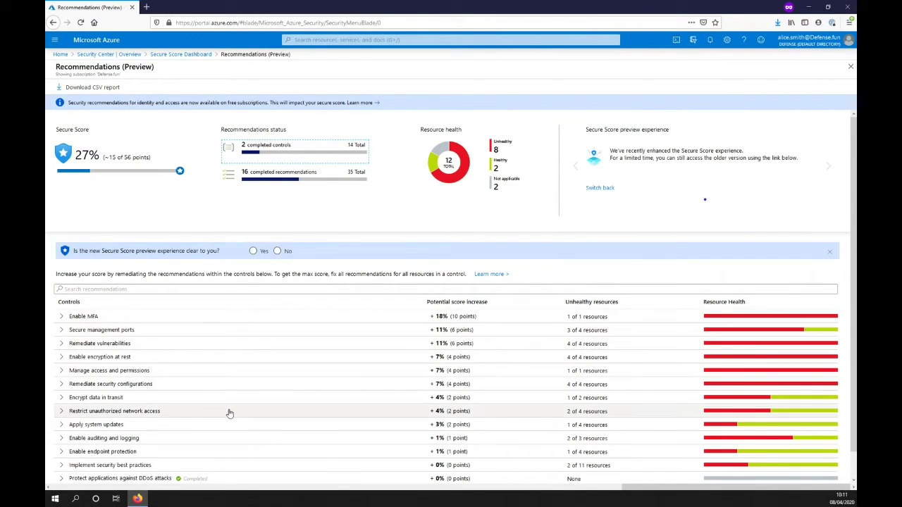
- Open the Logic Apps diagnostic logs recommendation under Enable auditing and logging, and read its remediation steps and affected resources
scroll(159, 413, down, 1)
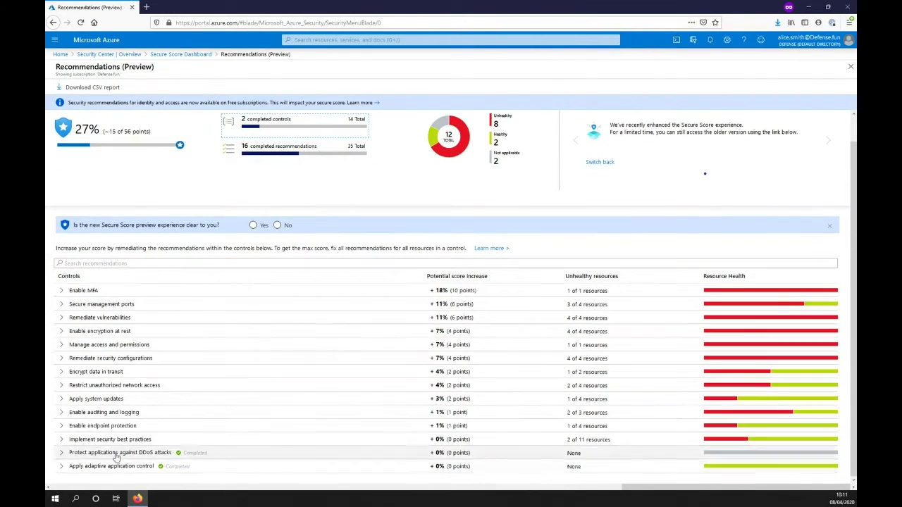
click(61, 413)
scroll(247, 423, down, 1)
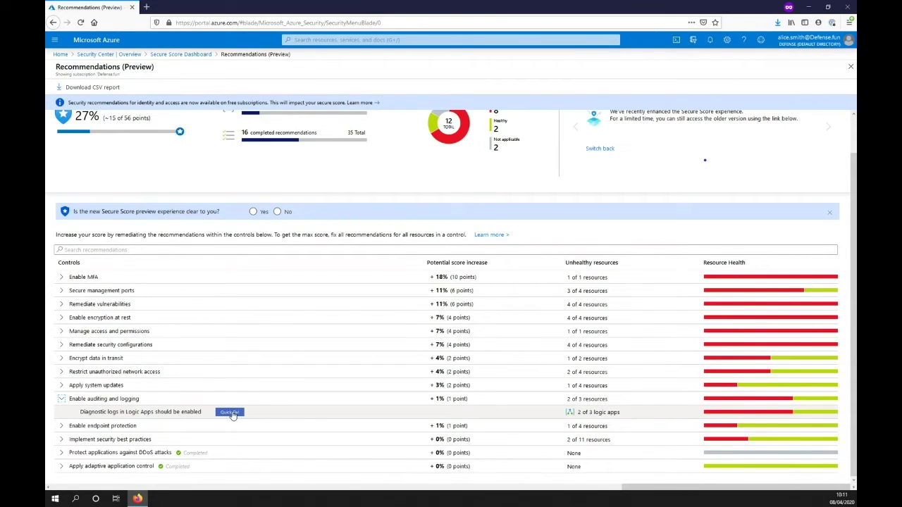
click(179, 412)
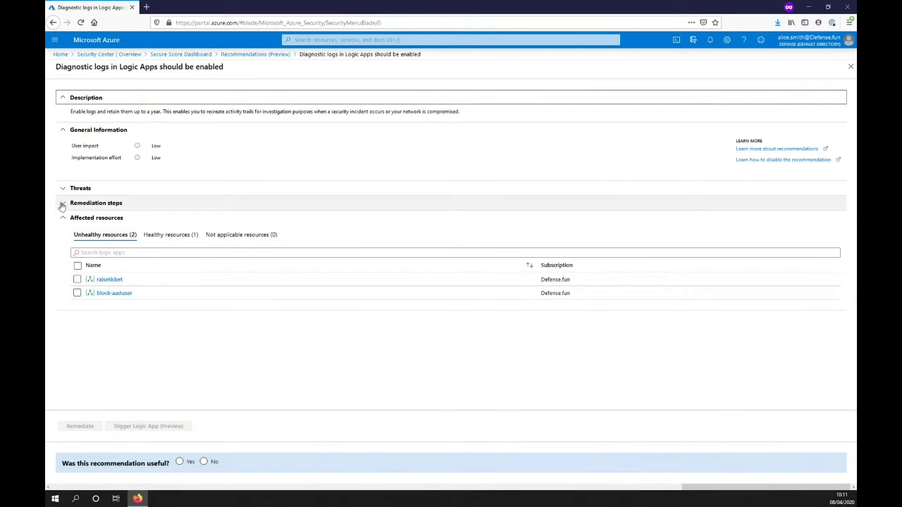
click(63, 203)
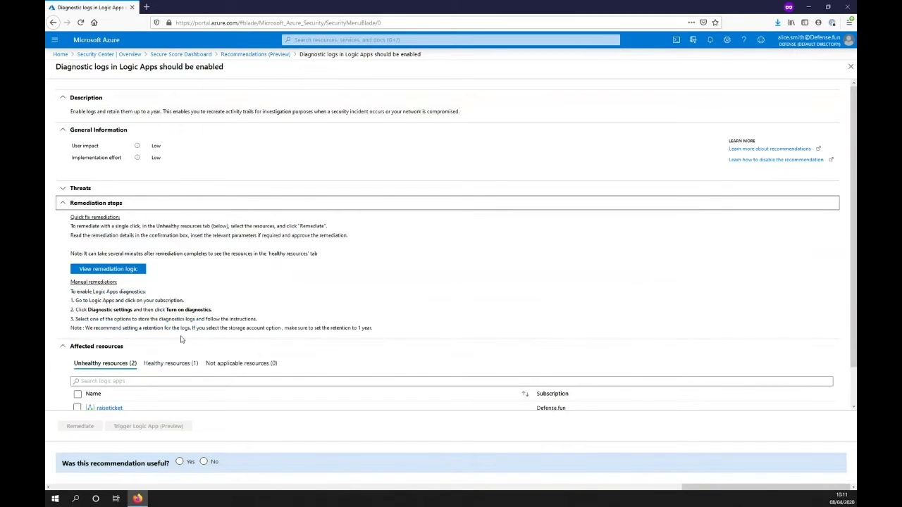
scroll(216, 340, down, 1)
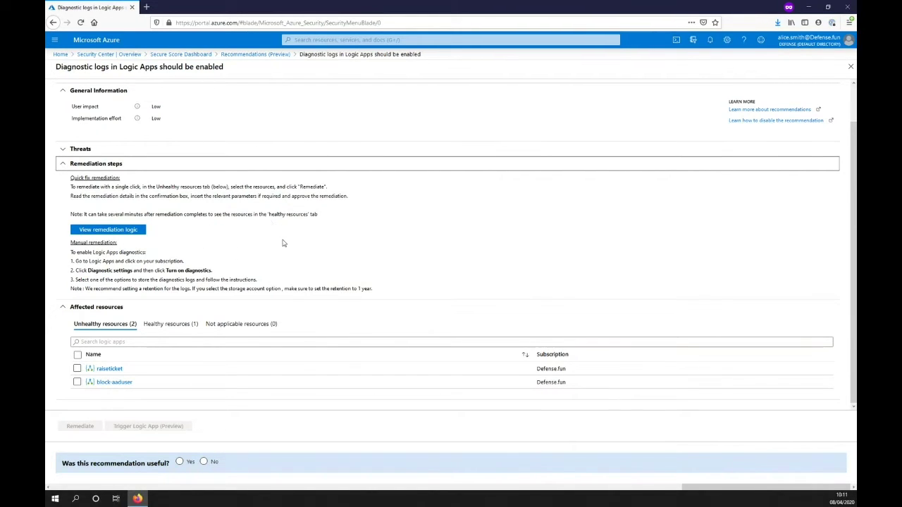
scroll(283, 243, up, 2)
- Return to the recommendations list and examine the recommendations under the Secure management ports and Enable MFA controls
click(259, 55)
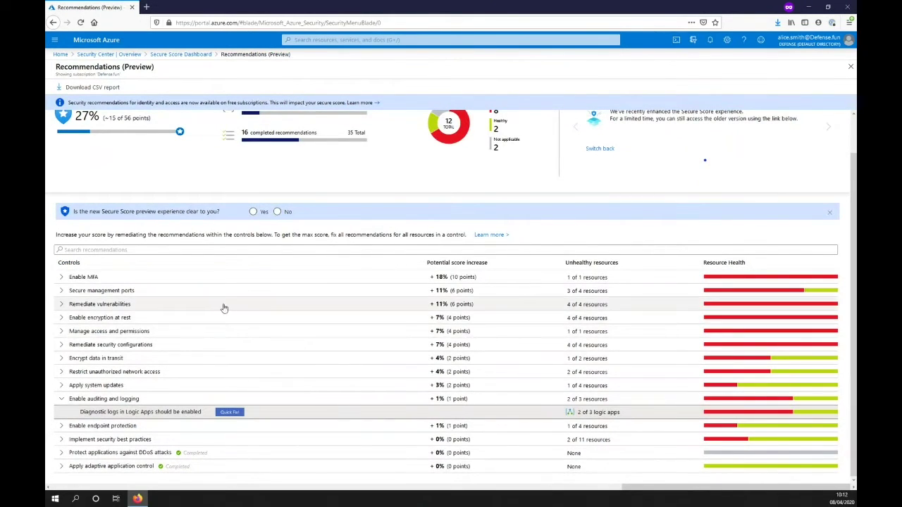
scroll(176, 310, up, 1)
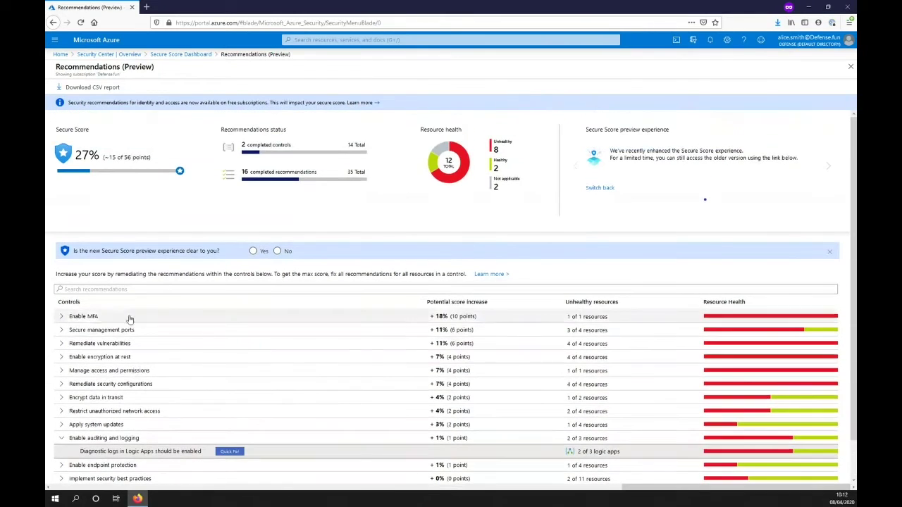
click(61, 331)
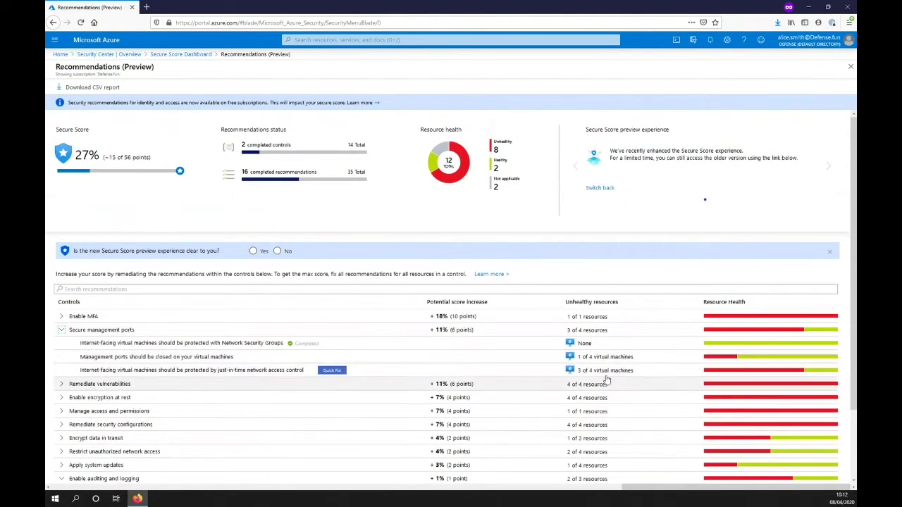
click(61, 317)
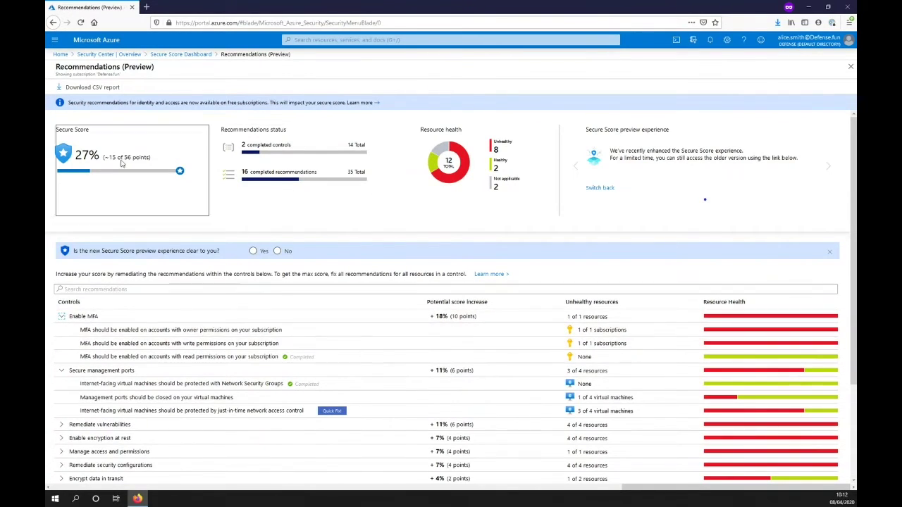
- Go back to the Security Center overview, open the network topology map under Networking, and inspect the doomed virtual machine's details
click(181, 56)
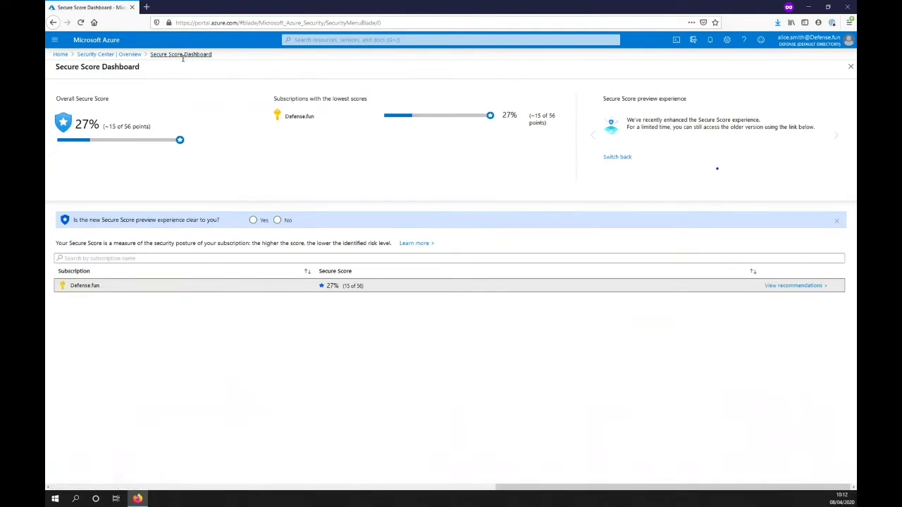
click(119, 56)
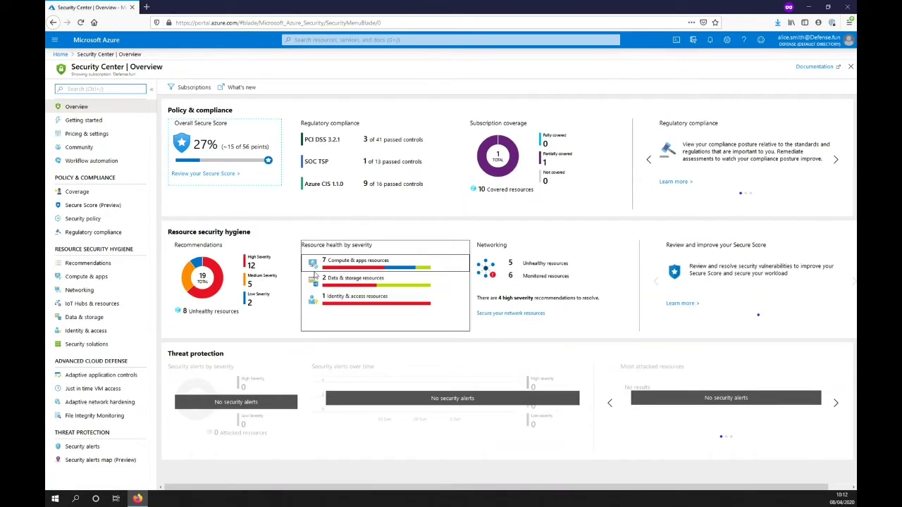
click(80, 291)
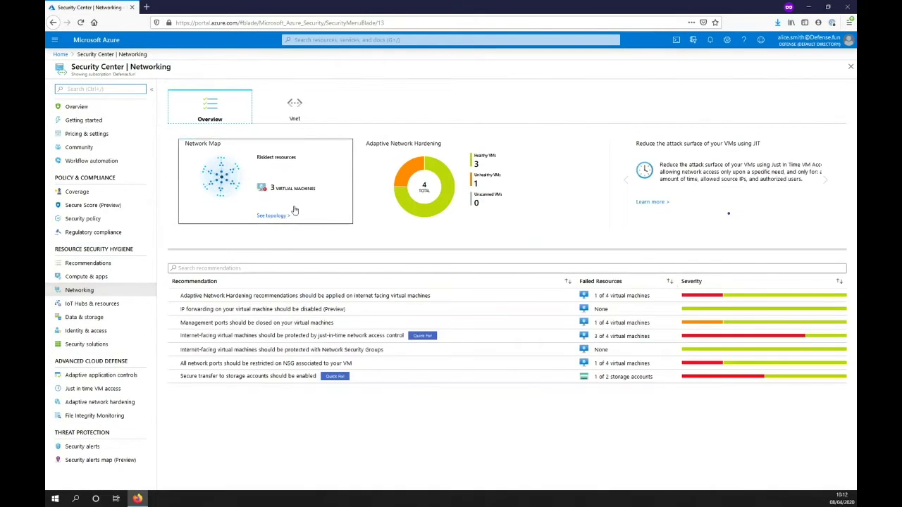
click(273, 215)
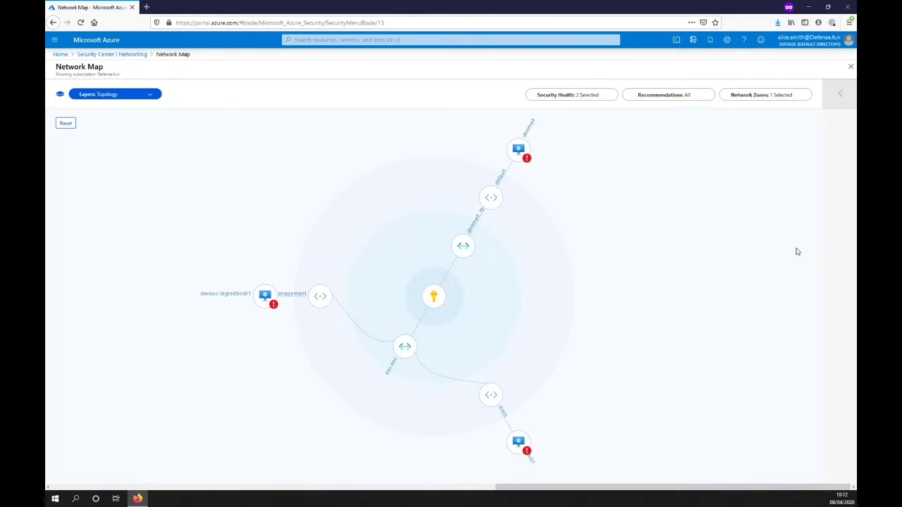
click(518, 150)
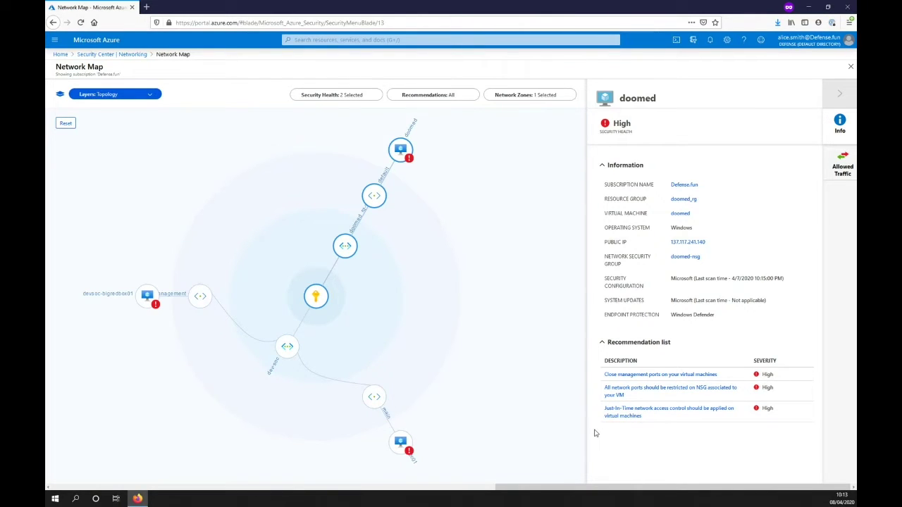
- Include the Internal network zone on the map and temporarily show the Allowed Traffic layer to check the virtual machines' connections
click(515, 103)
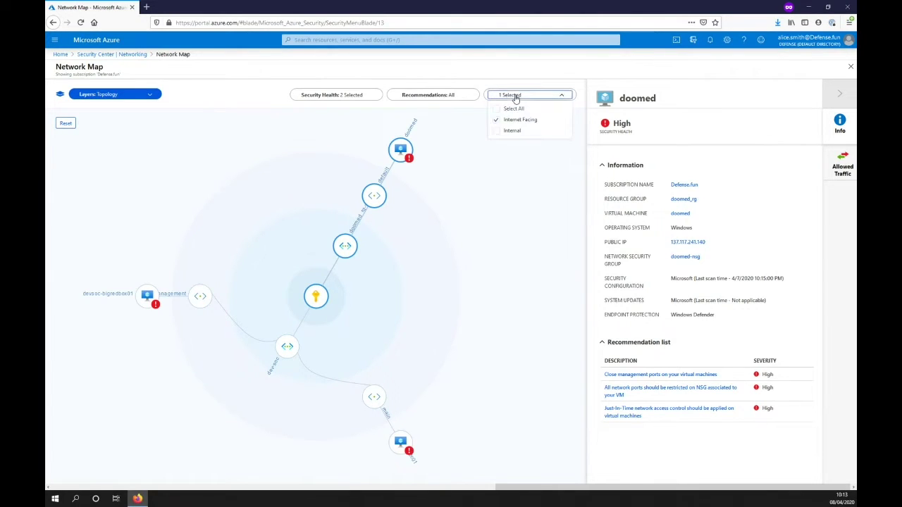
click(498, 133)
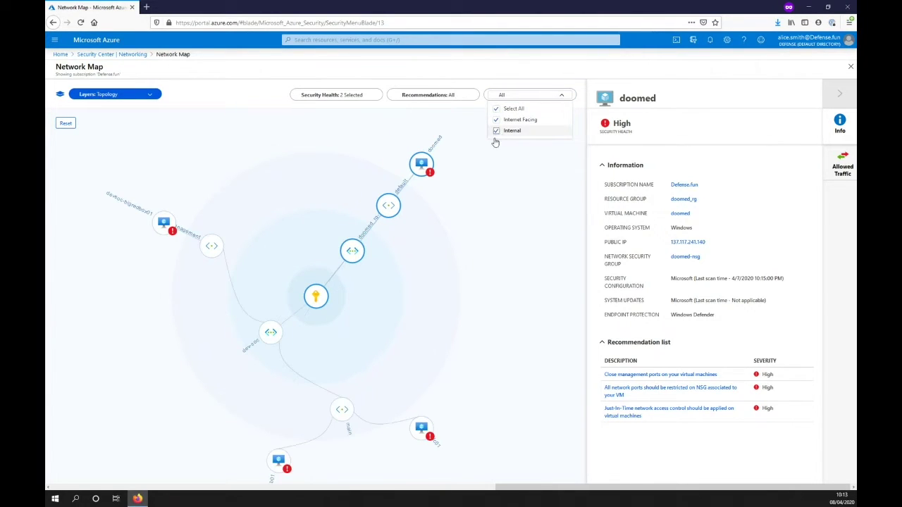
click(151, 96)
click(80, 120)
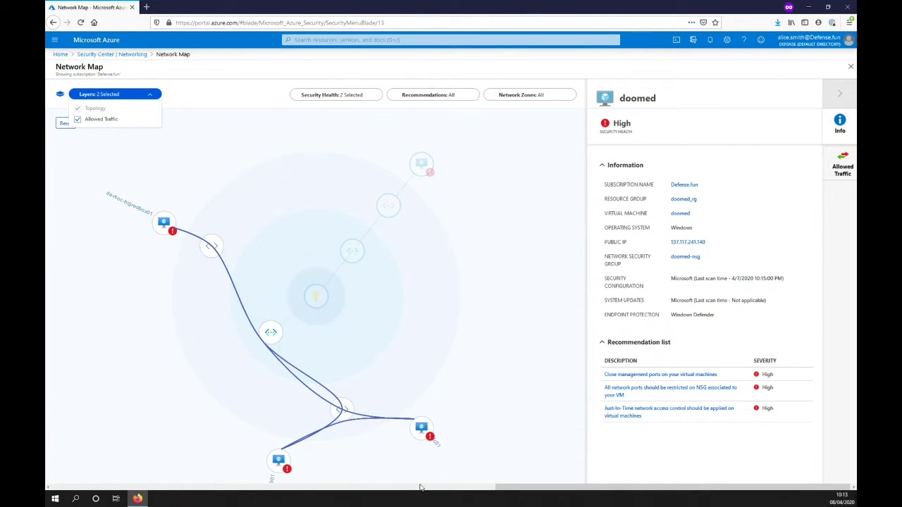
mouse_move(427, 170)
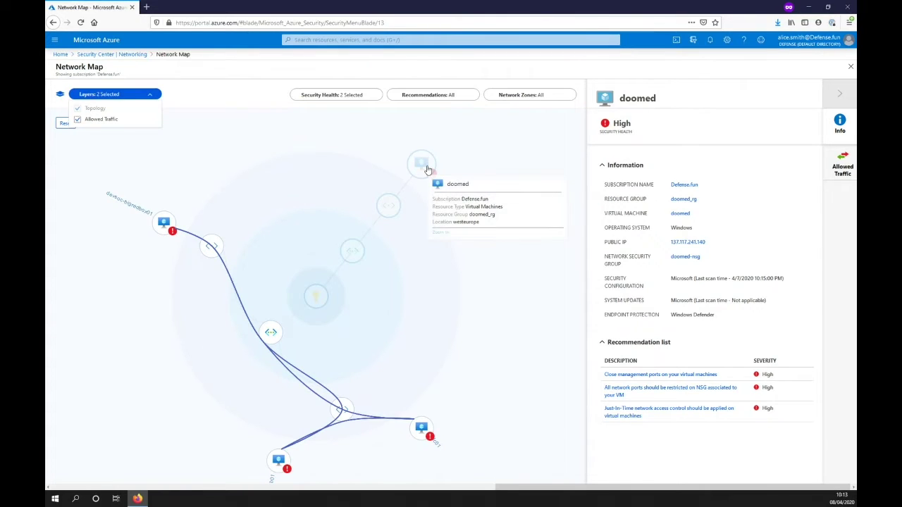
click(83, 121)
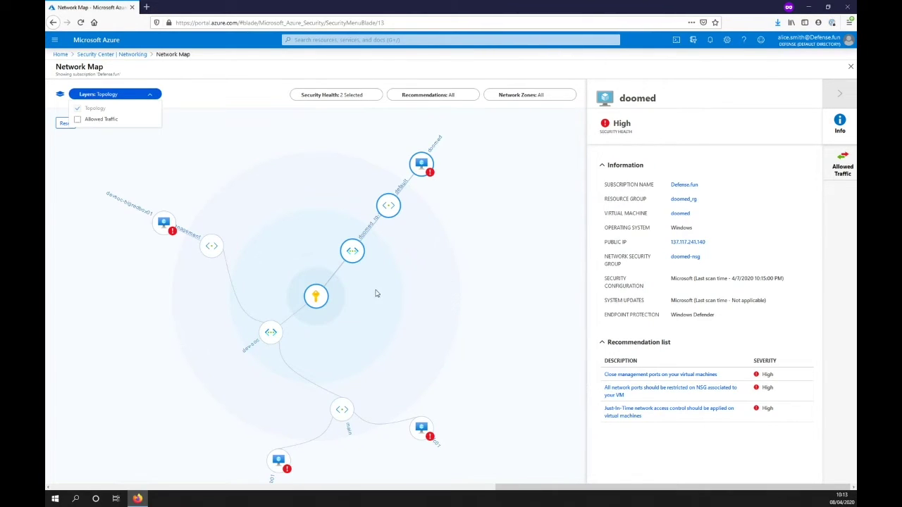
- Inspect the doomed_rg-vnet virtual network and its default subnet on the map, and return to the Networking page
click(356, 257)
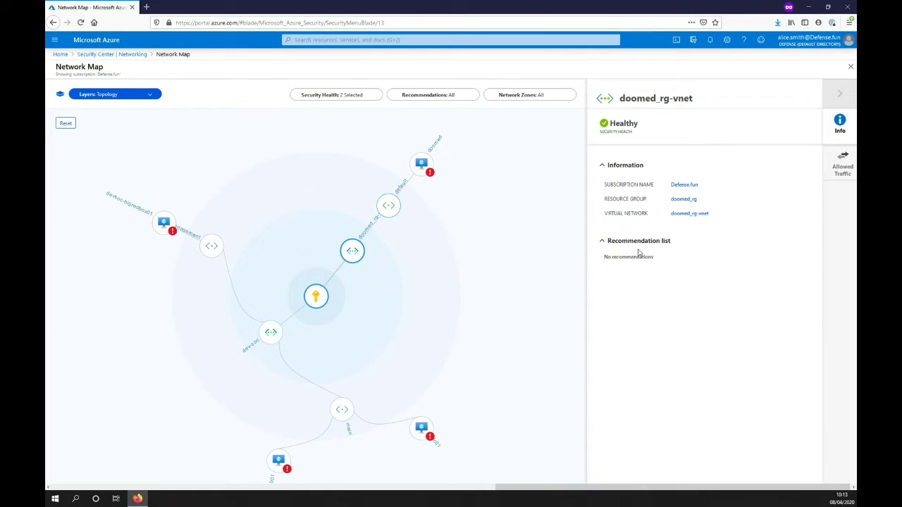
mouse_move(388, 204)
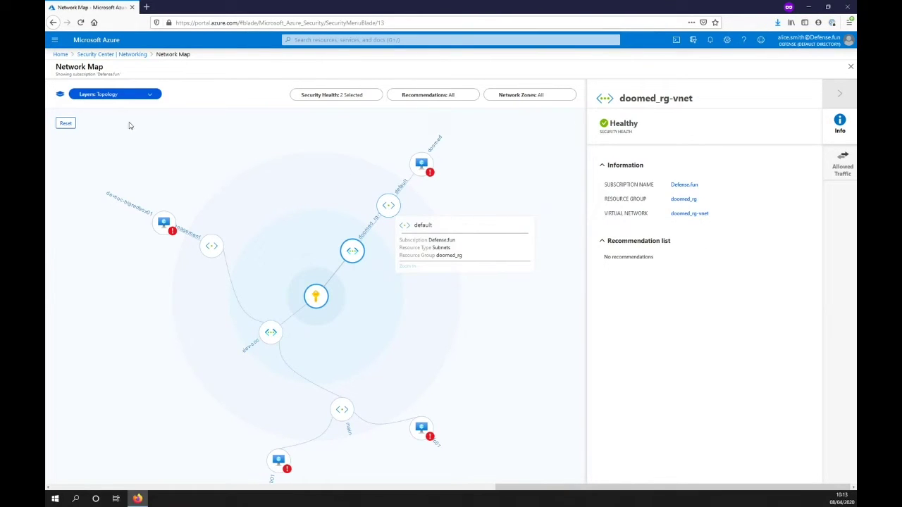
click(116, 55)
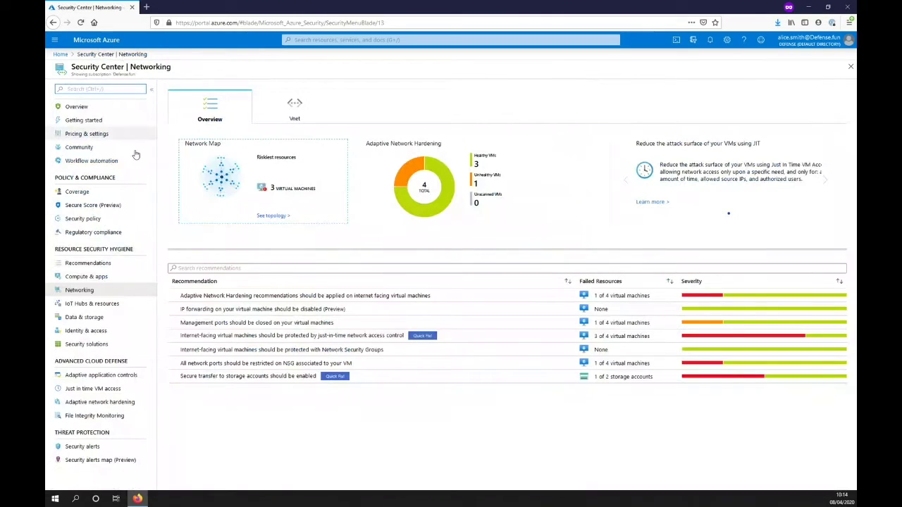
- From the Data & storage secure transfer recommendation, view the configuration of the affected storage account devsocdiag892, and return to Data & storage
click(84, 317)
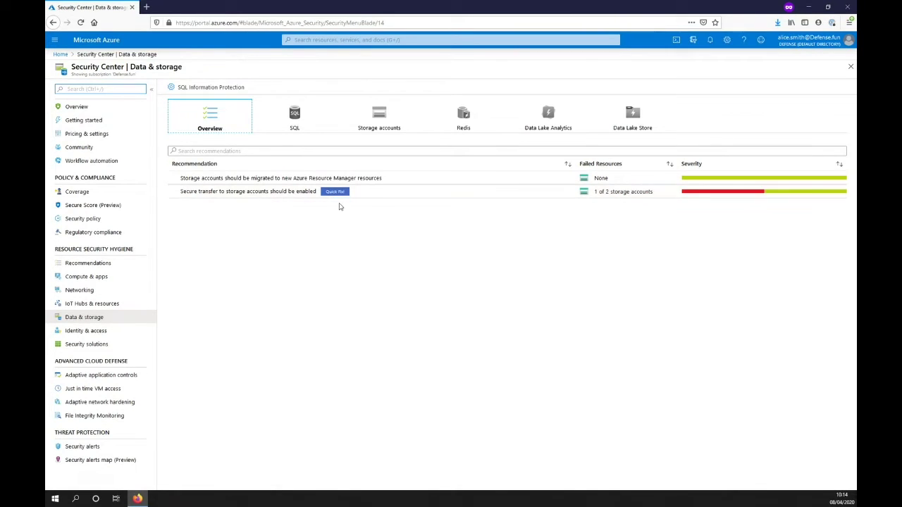
click(316, 197)
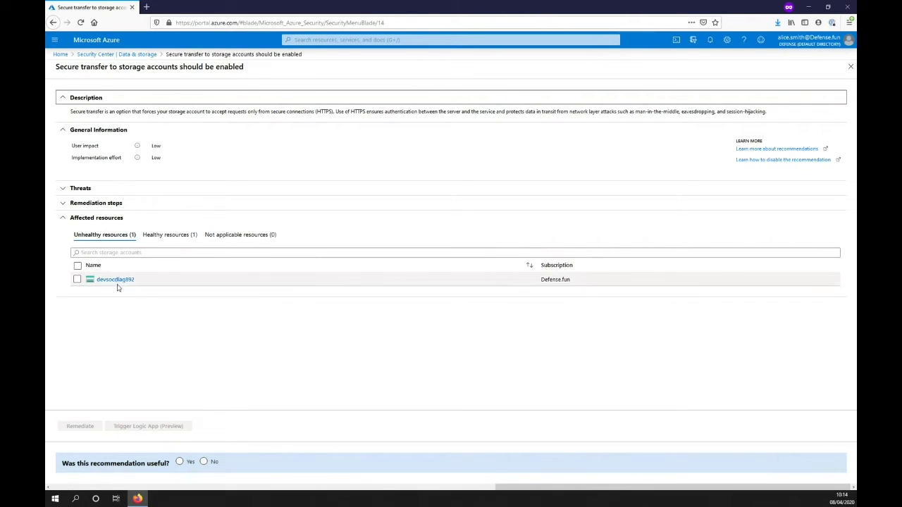
click(117, 282)
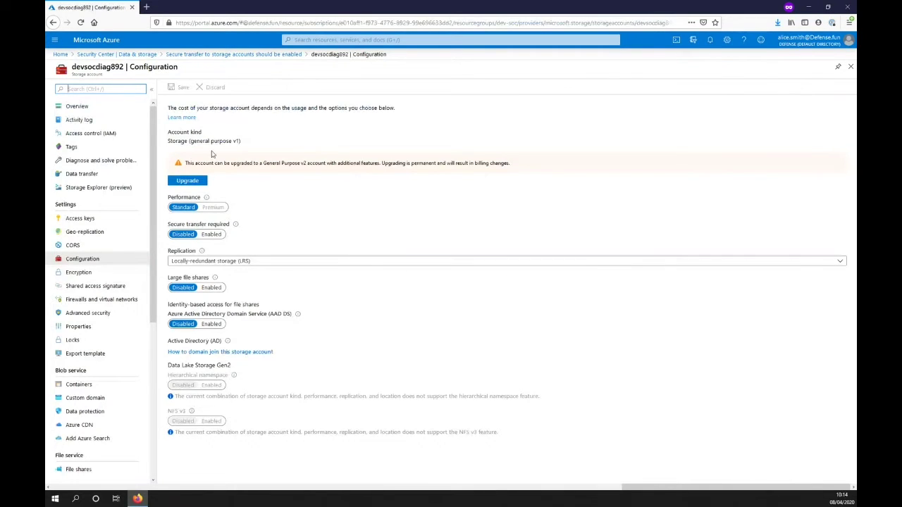
click(212, 54)
click(131, 54)
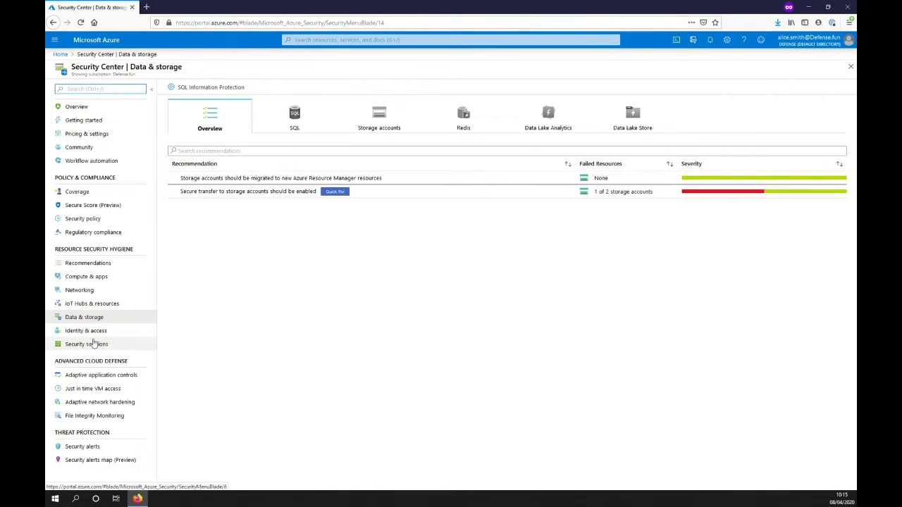
- Open the Security Center recommendations and examine the items under the Enable MFA control, collapsing the control when done
click(88, 265)
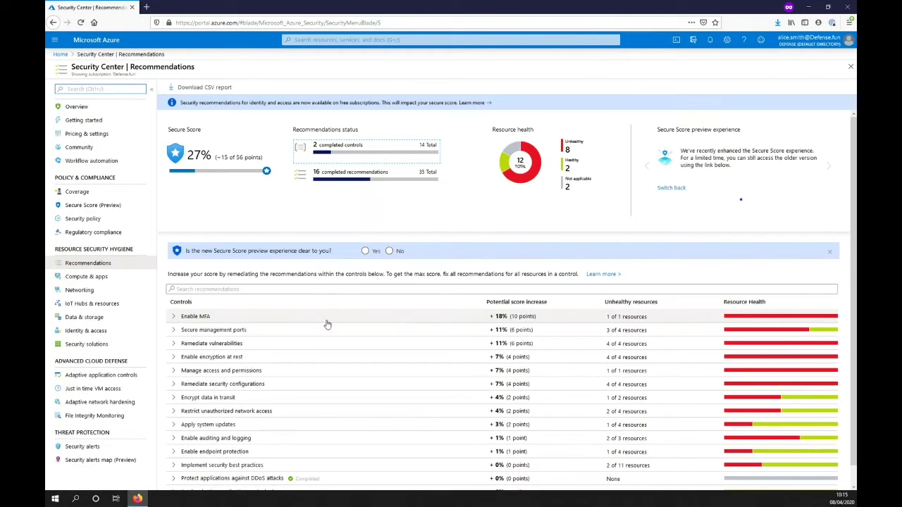
scroll(388, 312, down, 1)
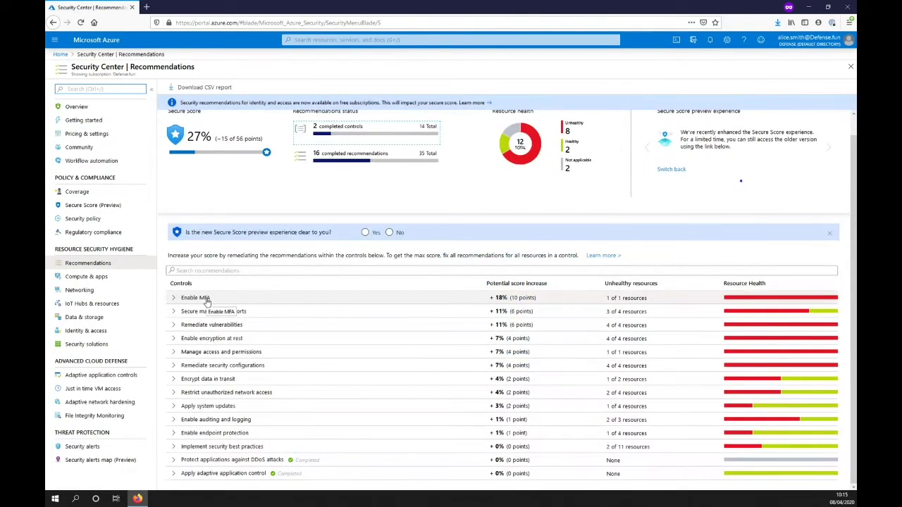
click(173, 299)
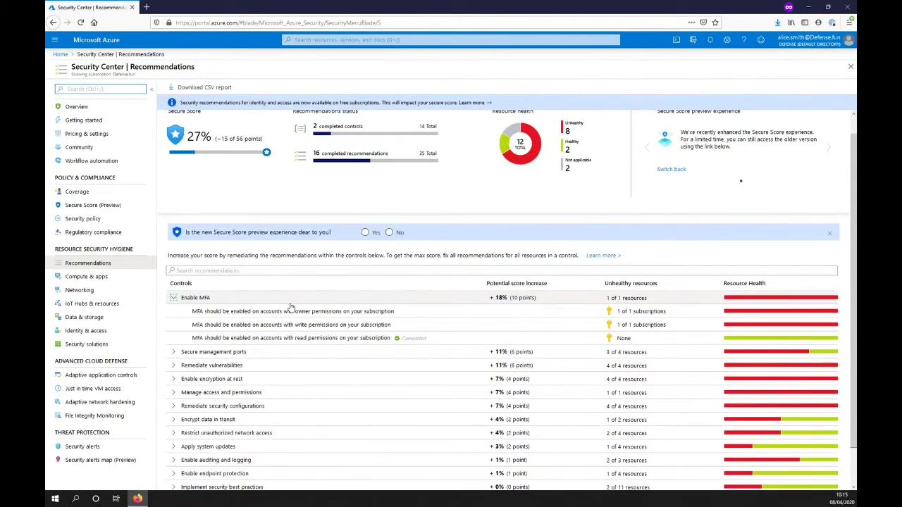
click(175, 299)
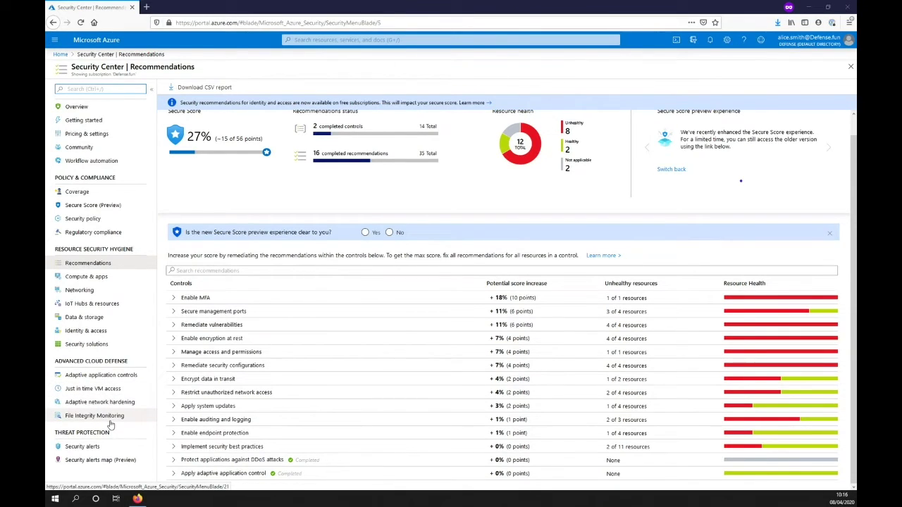
- Open the REVIEWGROUP4-EU policy in Adaptive application controls and examine its publisher, path and hash whitelisting rules
click(92, 378)
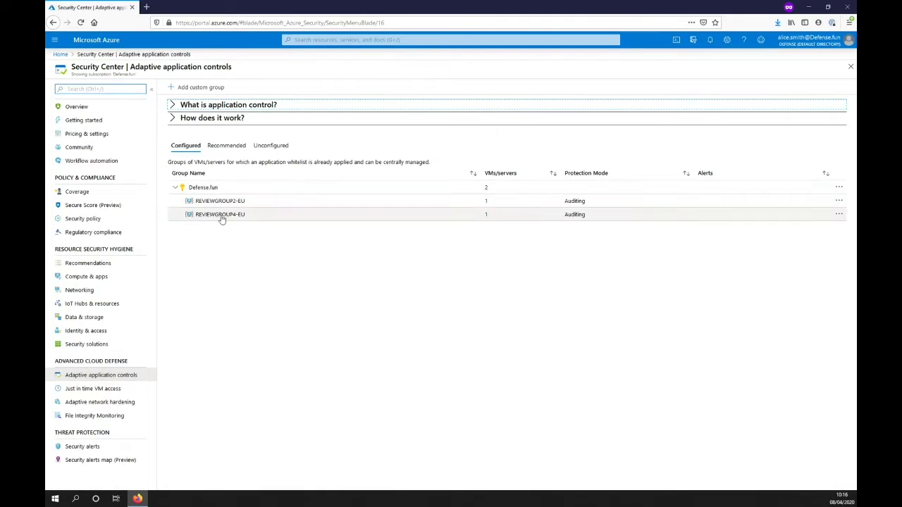
click(218, 219)
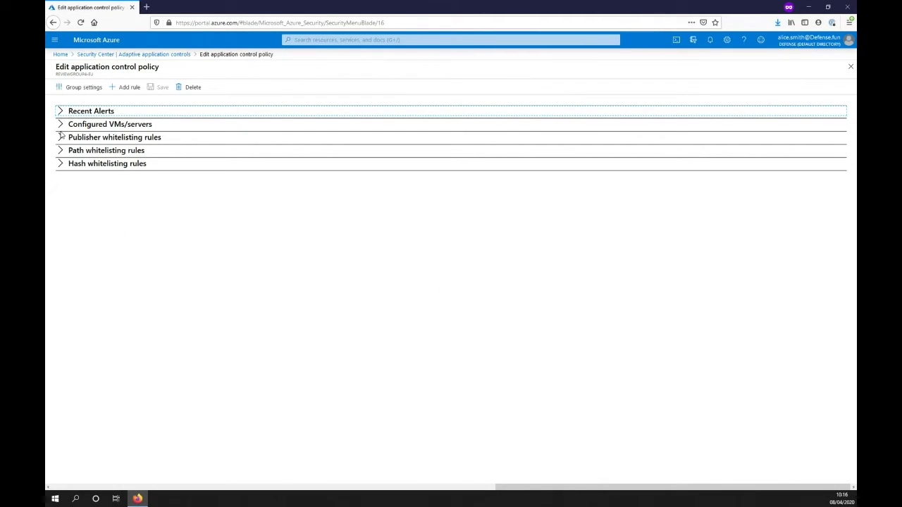
click(61, 138)
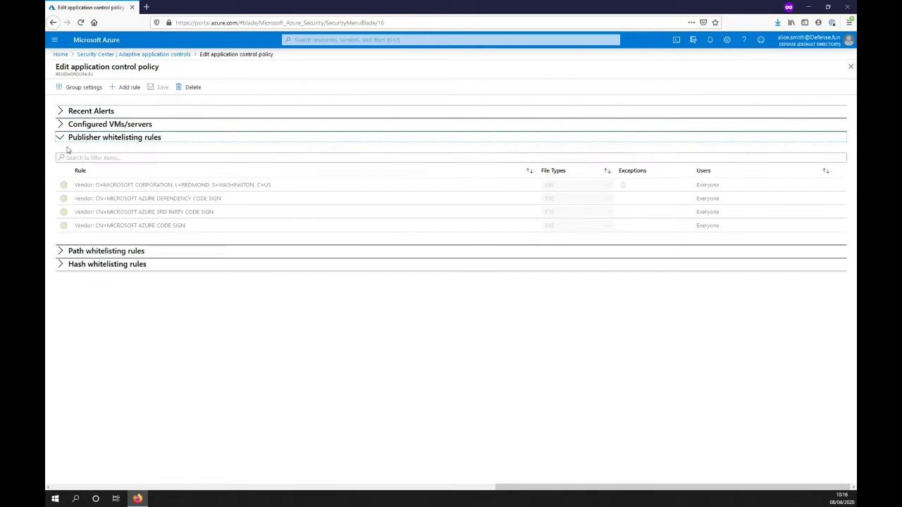
click(60, 252)
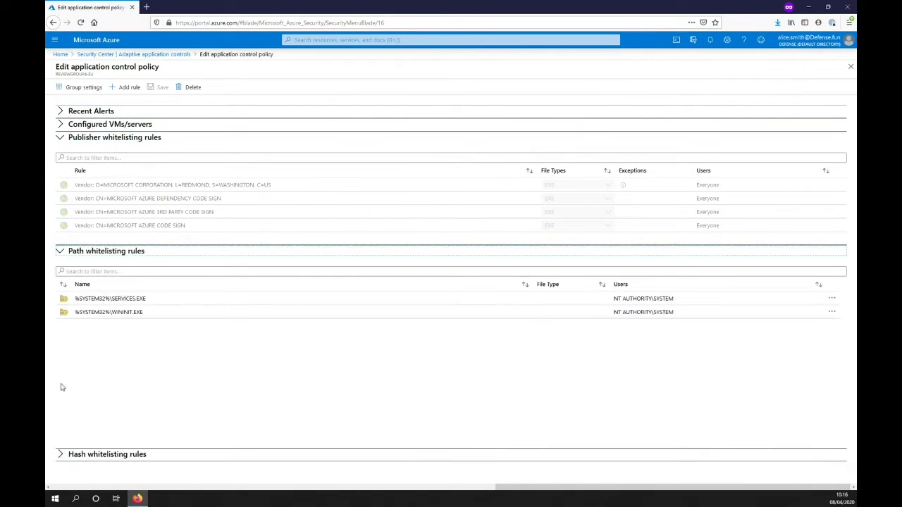
click(60, 455)
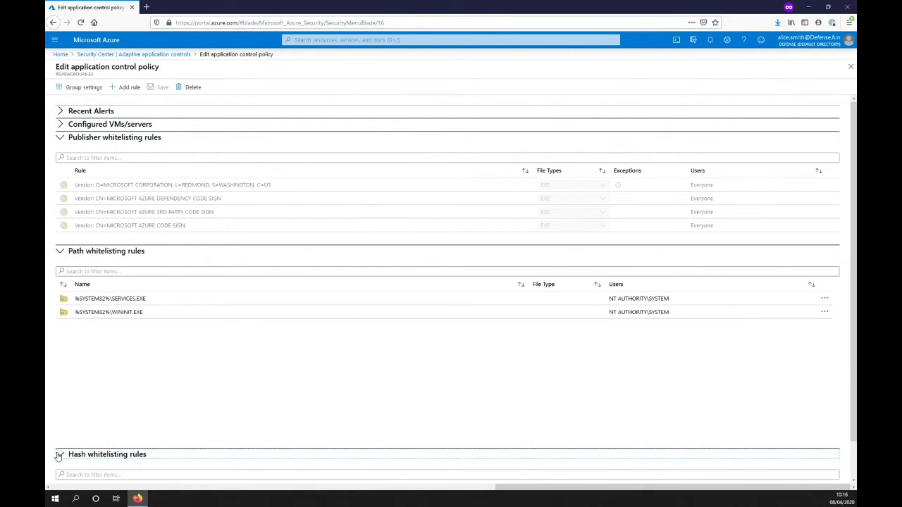
- Collapse the hash, path and publisher whitelisting rules of the policy and return to Adaptive application controls
click(59, 455)
click(60, 251)
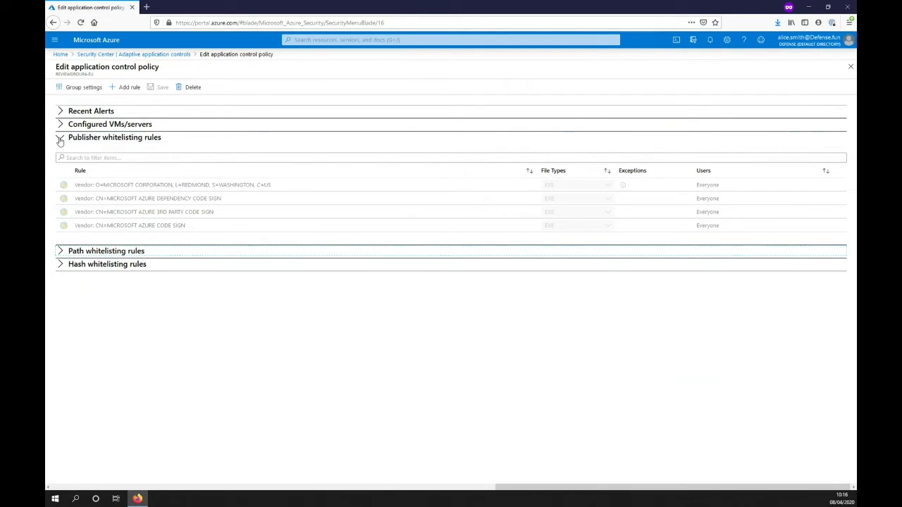
click(61, 138)
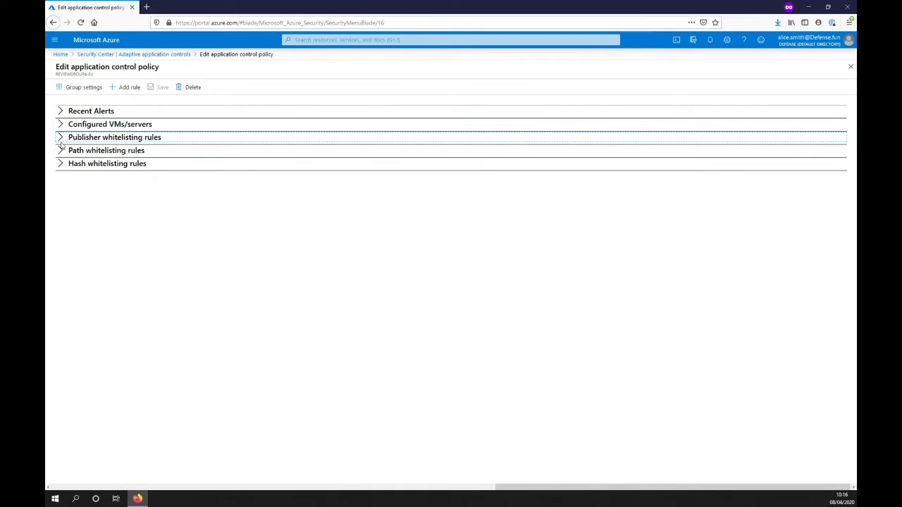
click(136, 55)
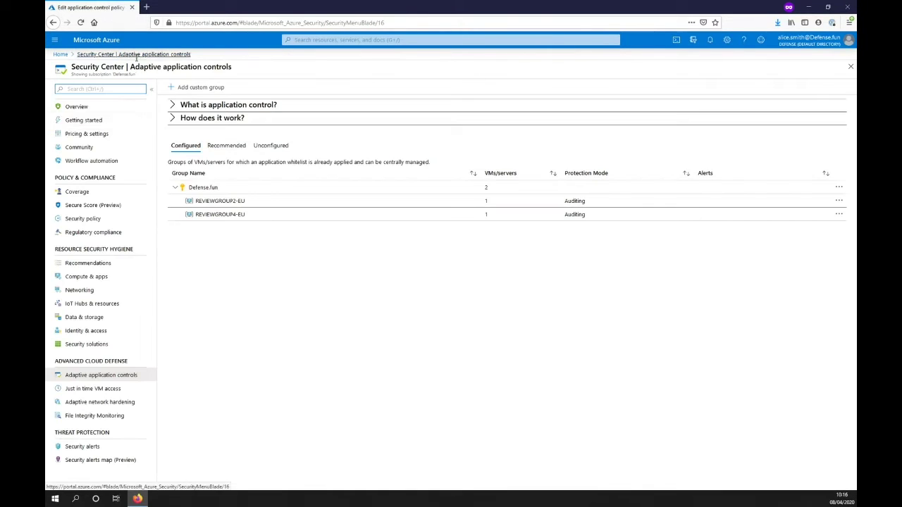
- Under Just in time VM access, view the activity log of devsoc-bigredbox01 and return to the virtual machine list
click(97, 393)
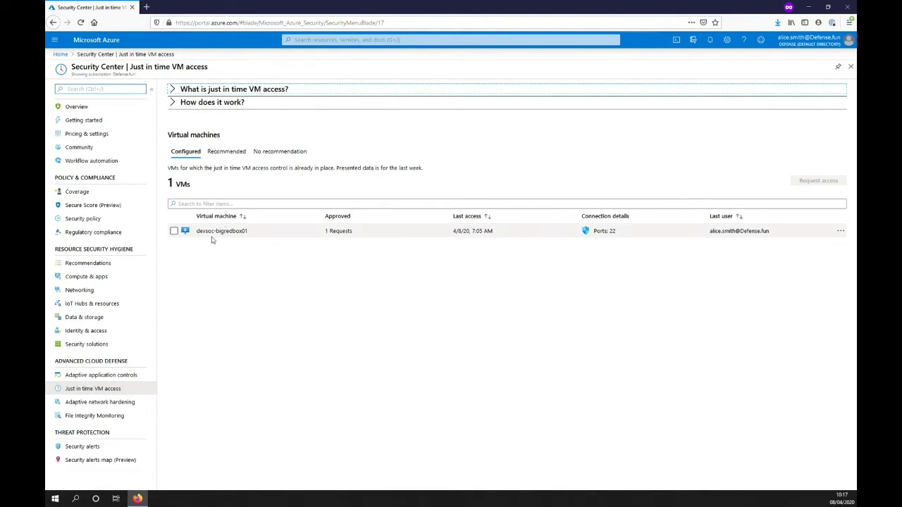
click(174, 233)
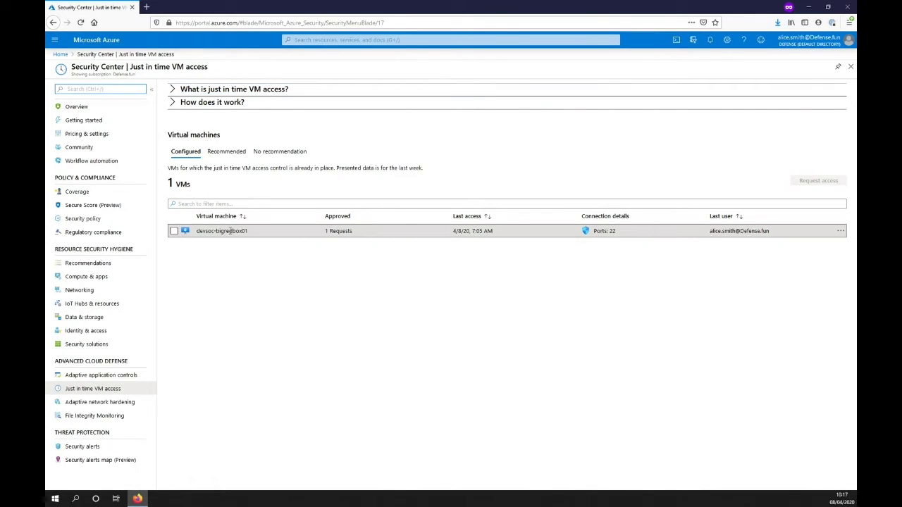
click(841, 231)
click(767, 253)
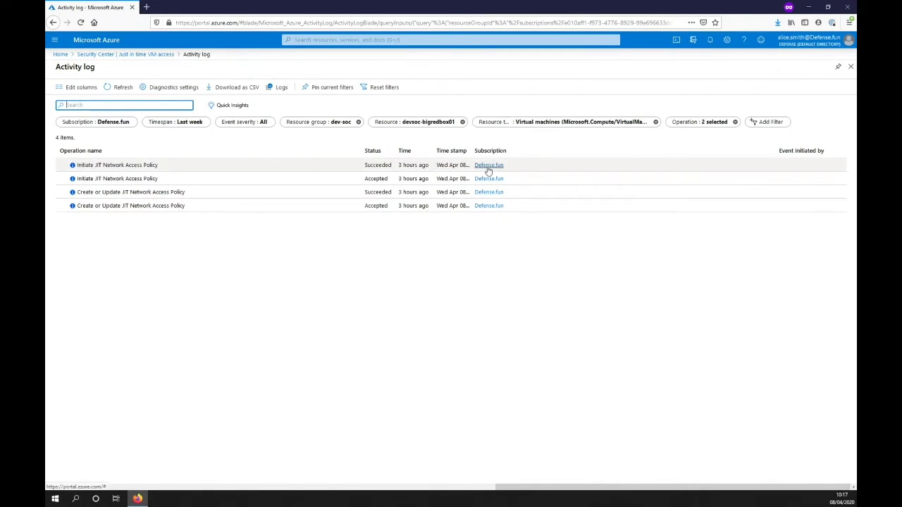
key(alt+Left)
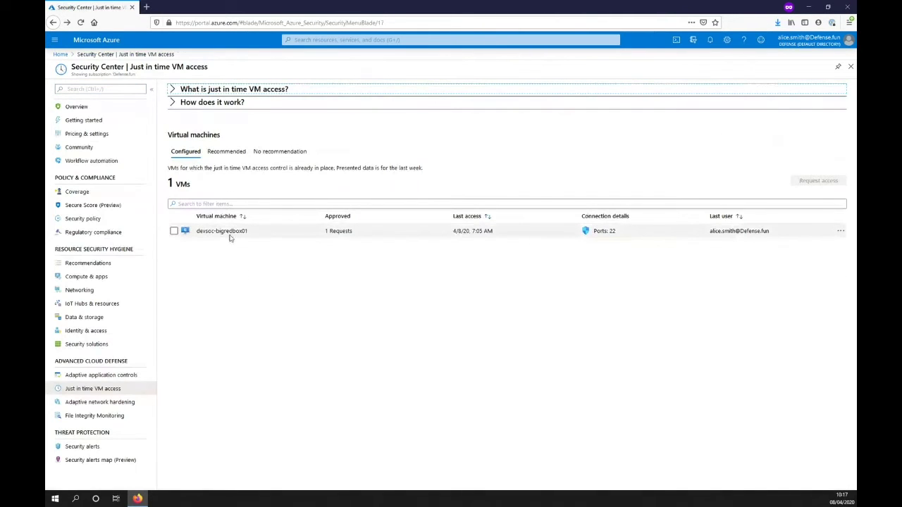
- Request just-in-time access to devsoc-bigredbox01 on port 22 for 1 hour from My IP, with the justification "test reason"
click(174, 231)
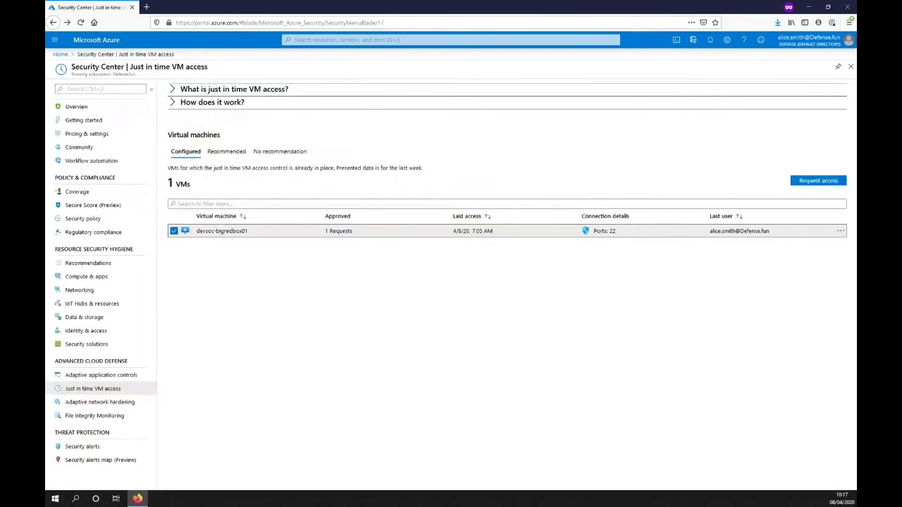
click(814, 181)
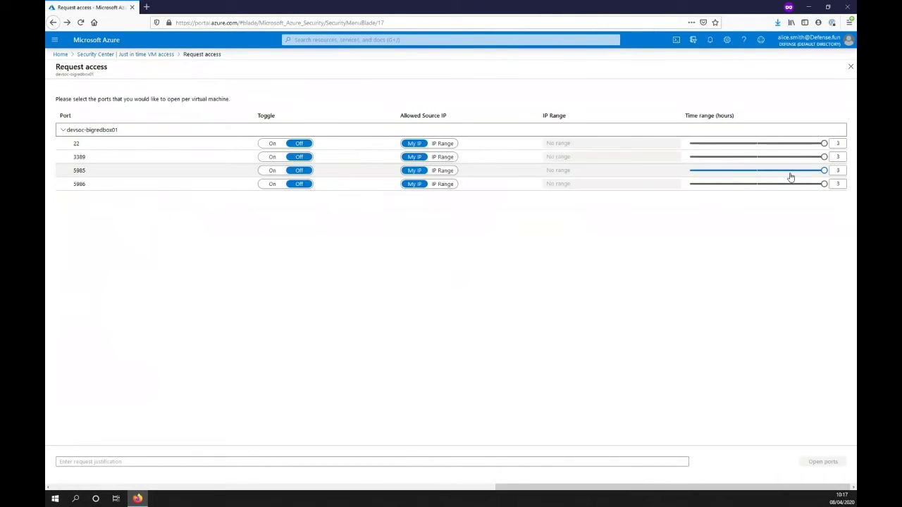
click(271, 143)
click(292, 462)
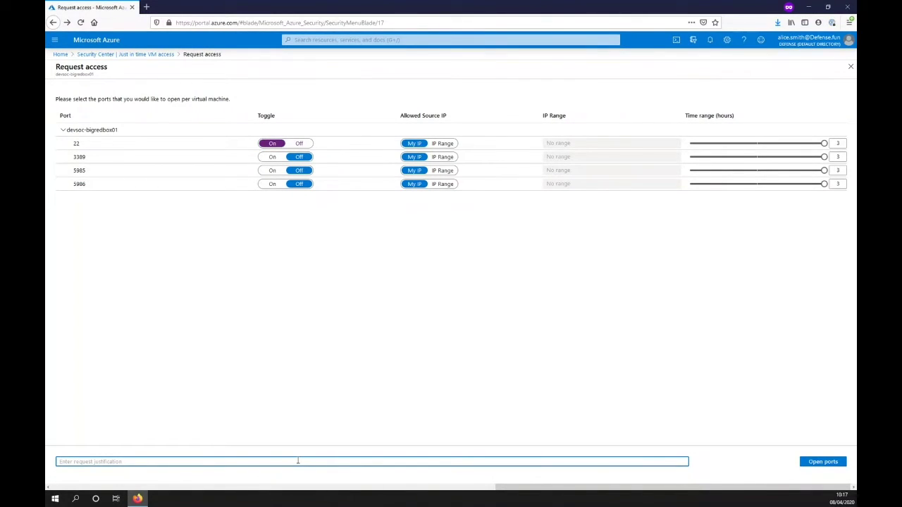
text(test reason)
click(837, 143)
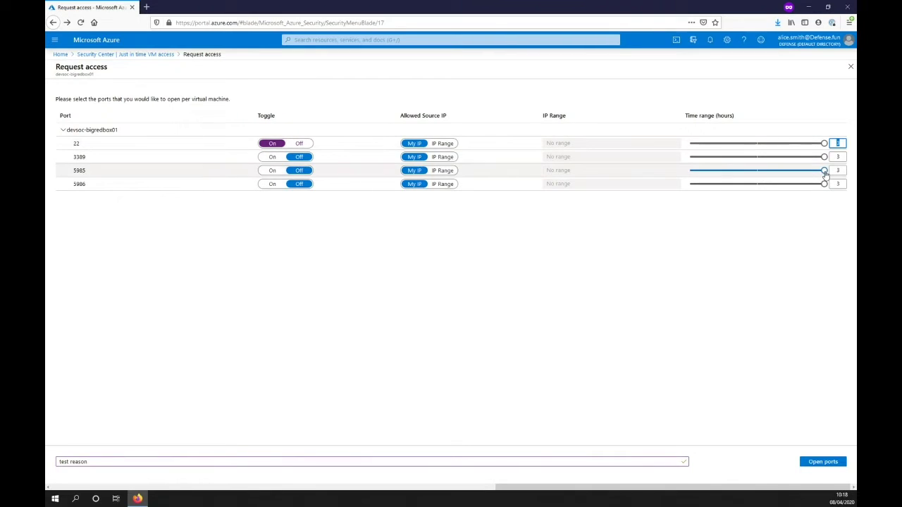
text(1)
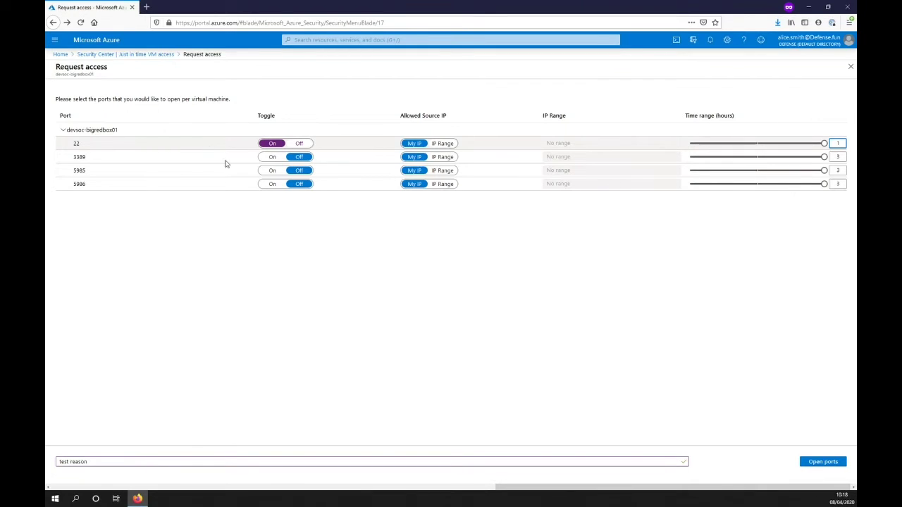
click(810, 462)
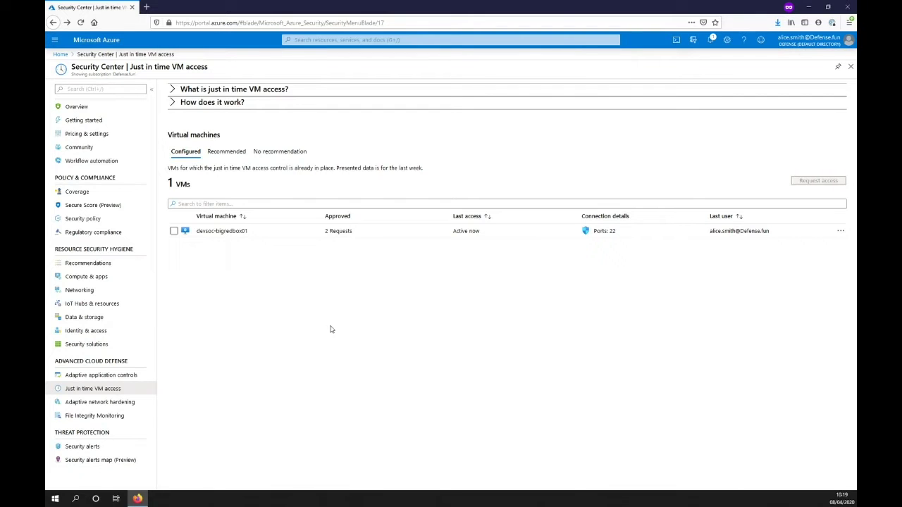
- Examine the Adaptive network hardening rules recommended for devsoc-bigredbox01 and return to the Adaptive network hardening page
click(124, 406)
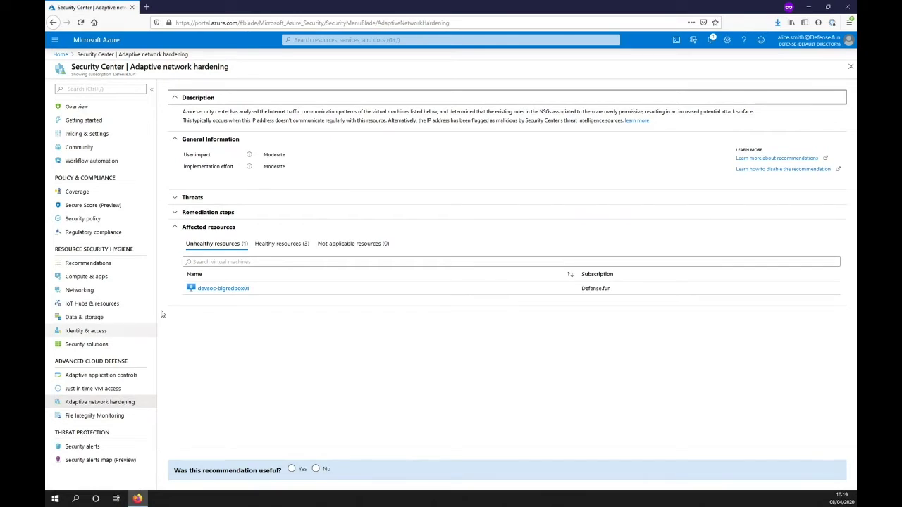
click(231, 290)
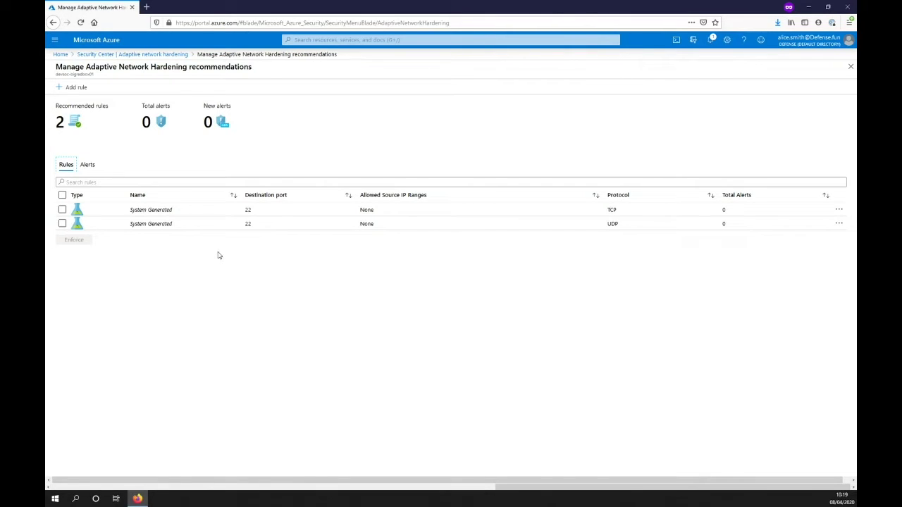
click(173, 55)
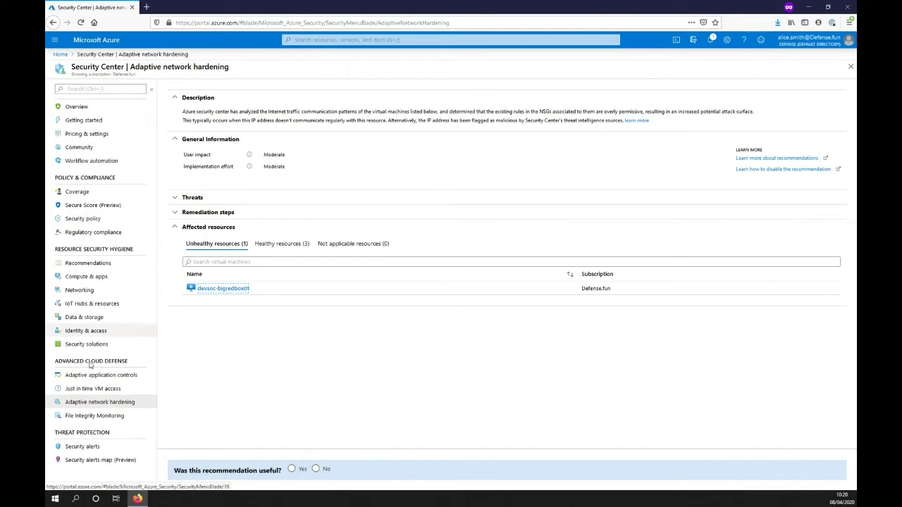
- Open the quorumcyber-soc-sentinel-ws workspace in File Integrity Monitoring, look at the logs of server dc01.Defense.fun, and return to the dashboard
click(91, 419)
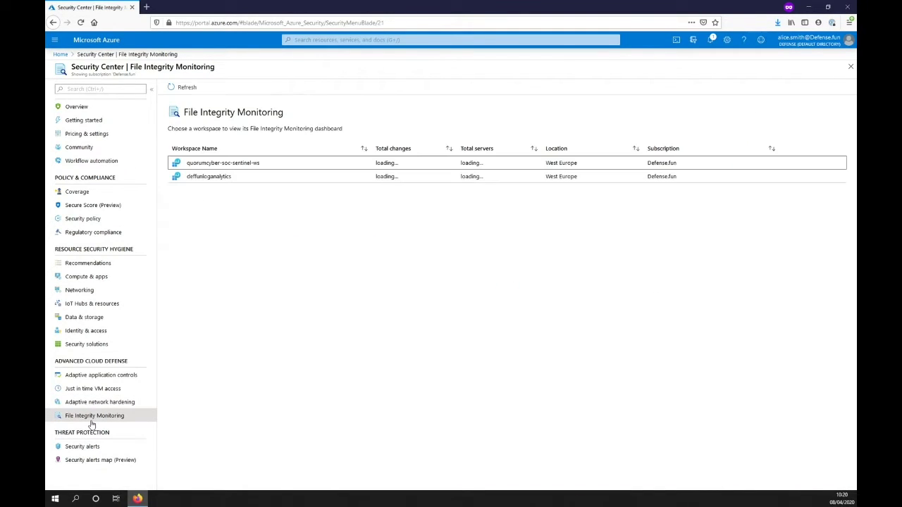
click(219, 164)
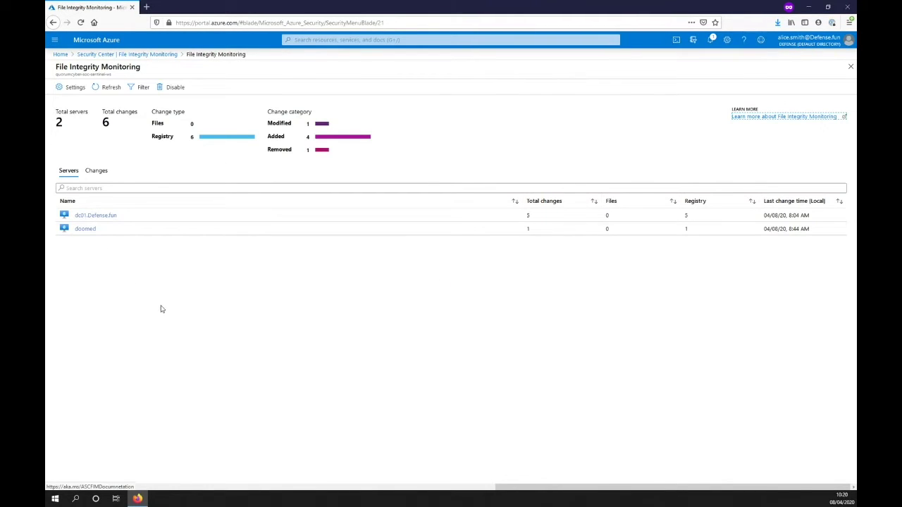
click(94, 219)
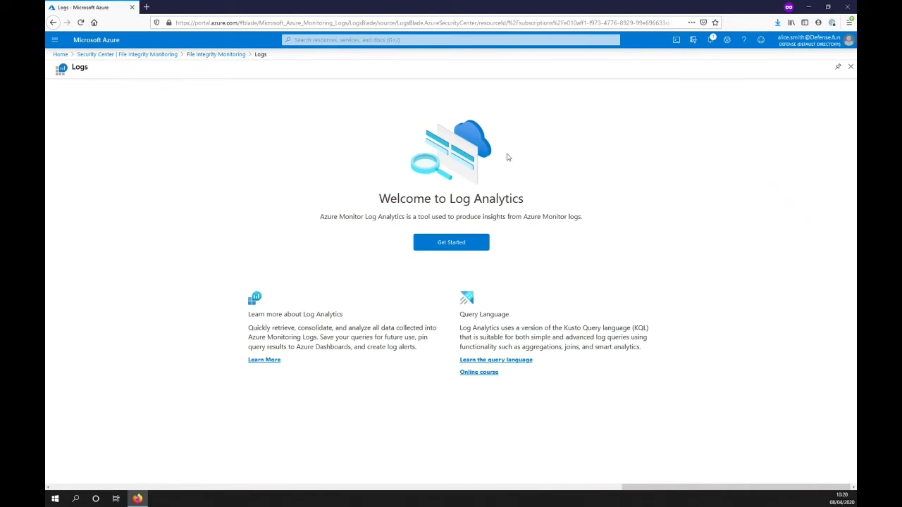
click(215, 54)
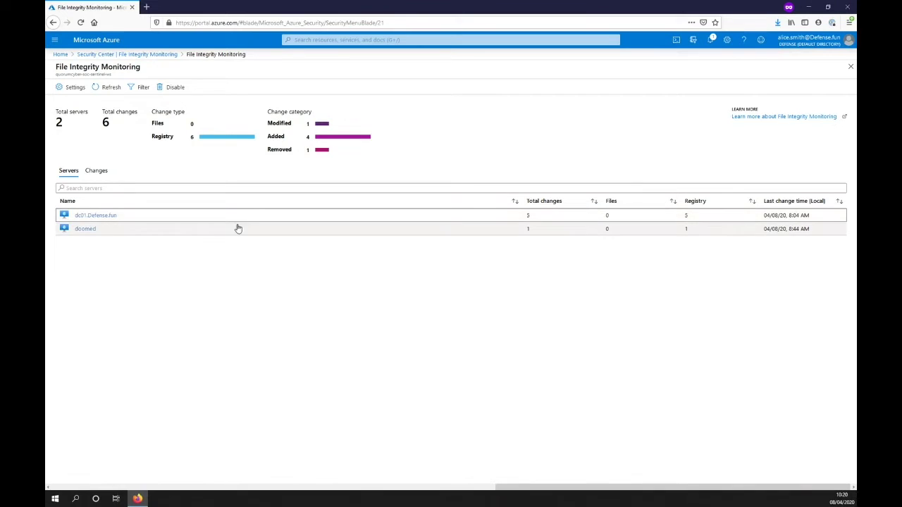
click(94, 218)
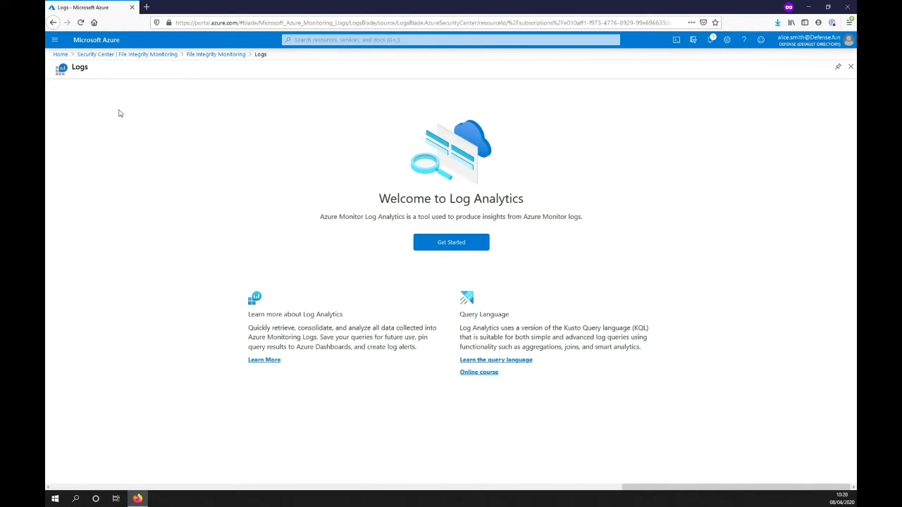
click(213, 54)
- Examine the changes recorded for the File Integrity Monitoring workspace and return to the workspace list
click(96, 171)
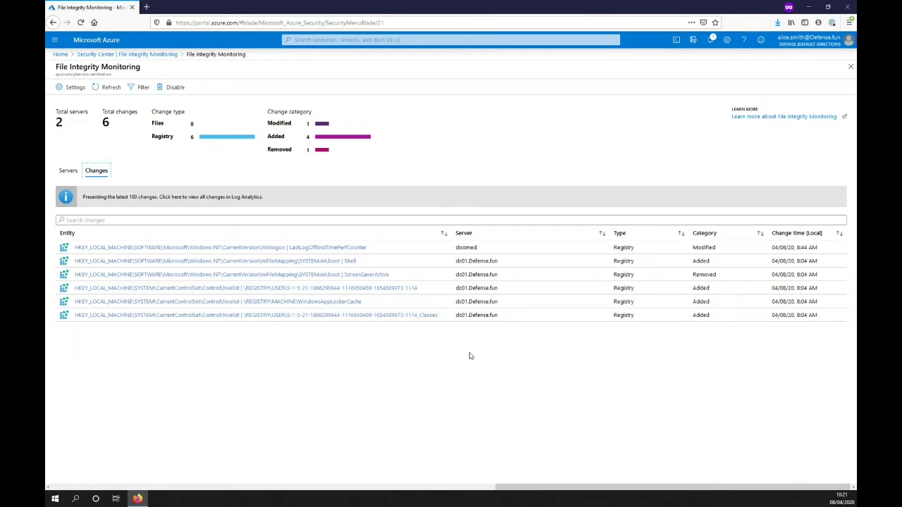
click(144, 56)
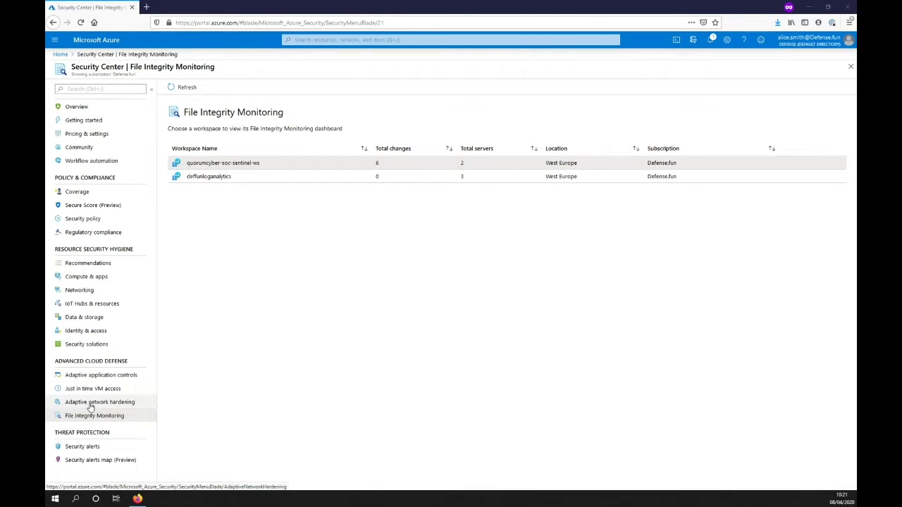
- View Regulatory compliance, then open the Defense.fun security policy and list the additional compliance standards that can be added
click(92, 233)
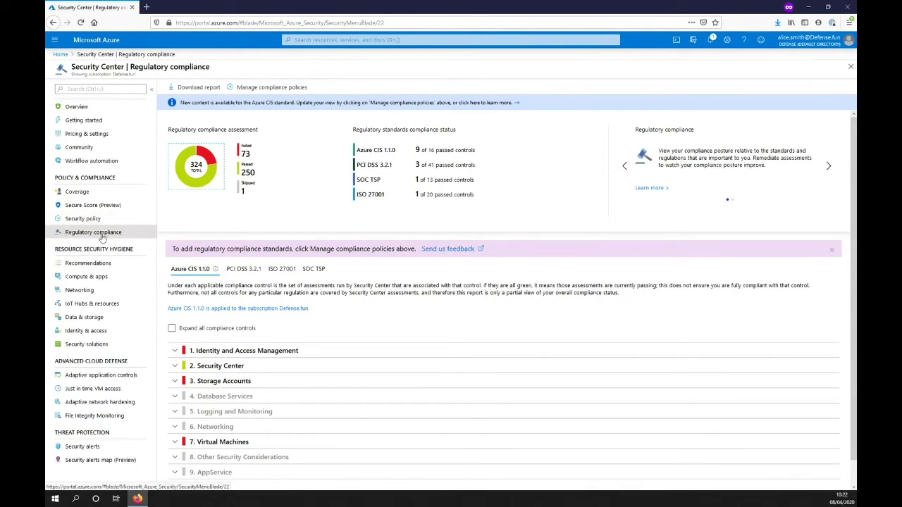
click(83, 218)
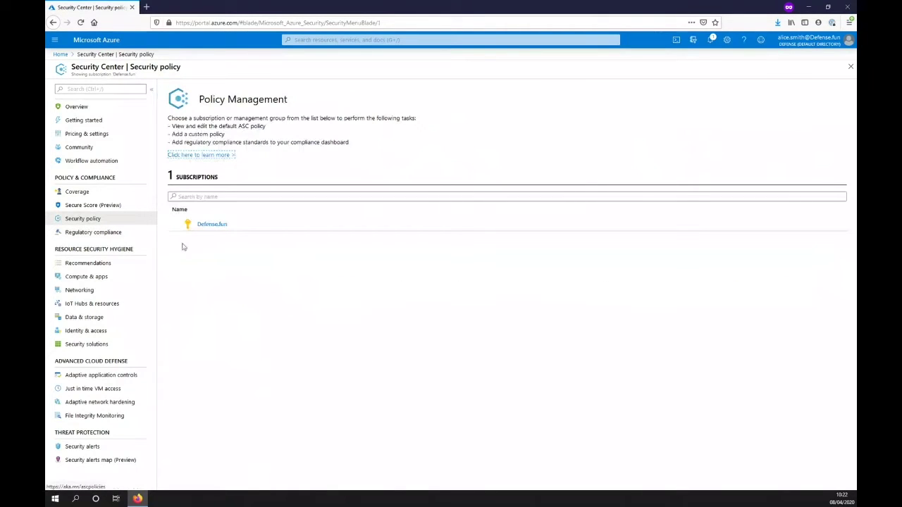
click(213, 225)
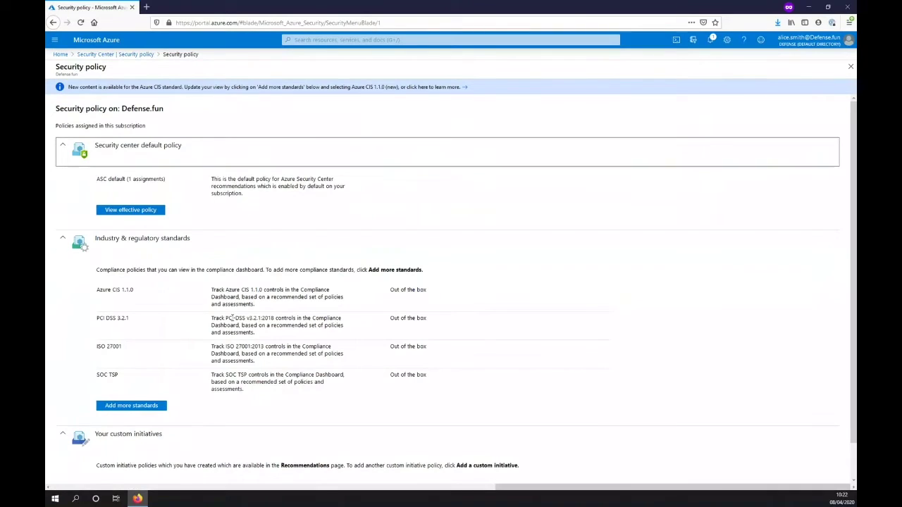
click(132, 407)
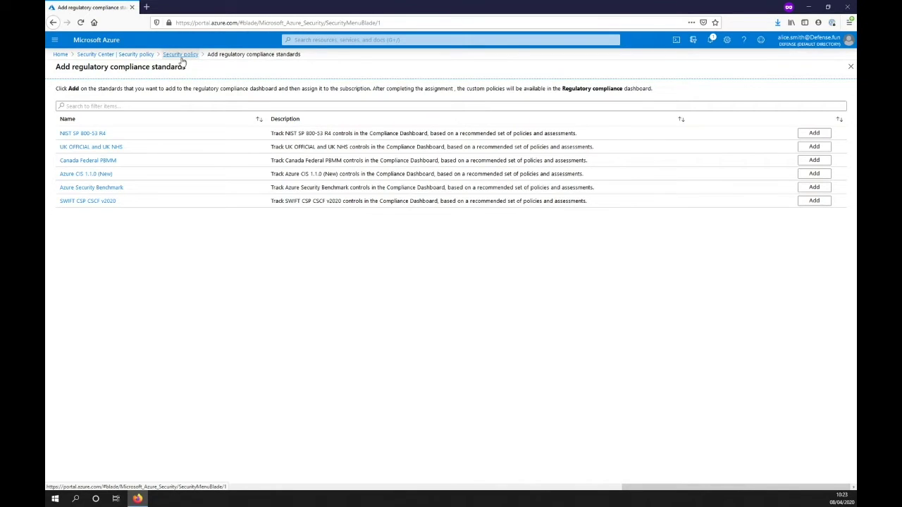
- Review the policies in the UK OFFICIAL and UK NHS standard and return to the Security Center Security policy page
click(90, 148)
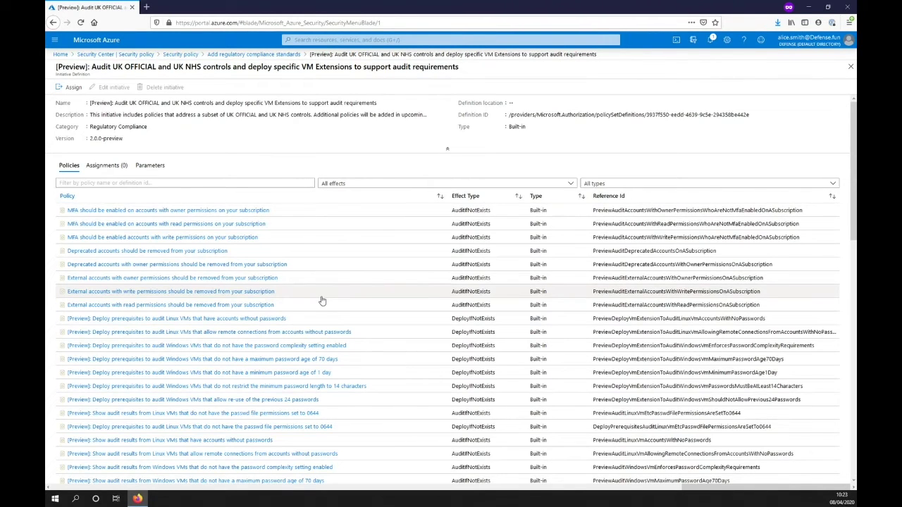
scroll(401, 308, down, 1)
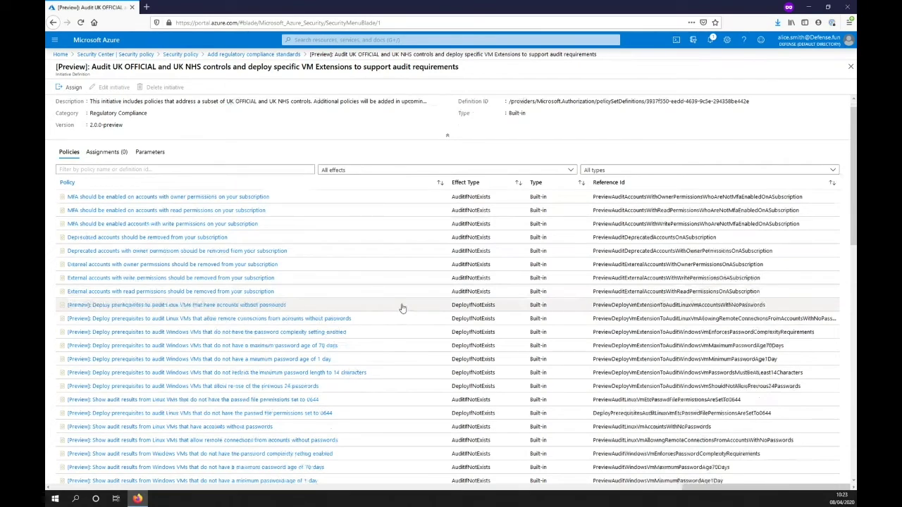
scroll(402, 308, up, 1)
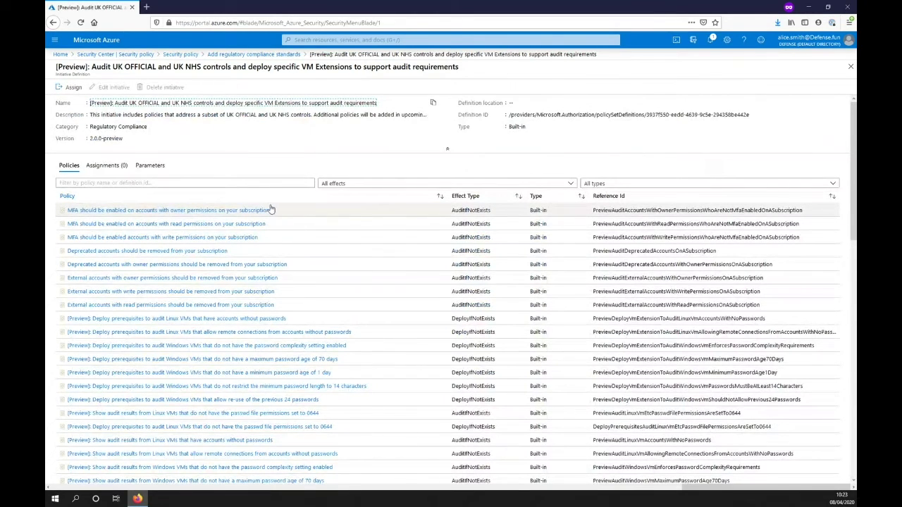
click(262, 54)
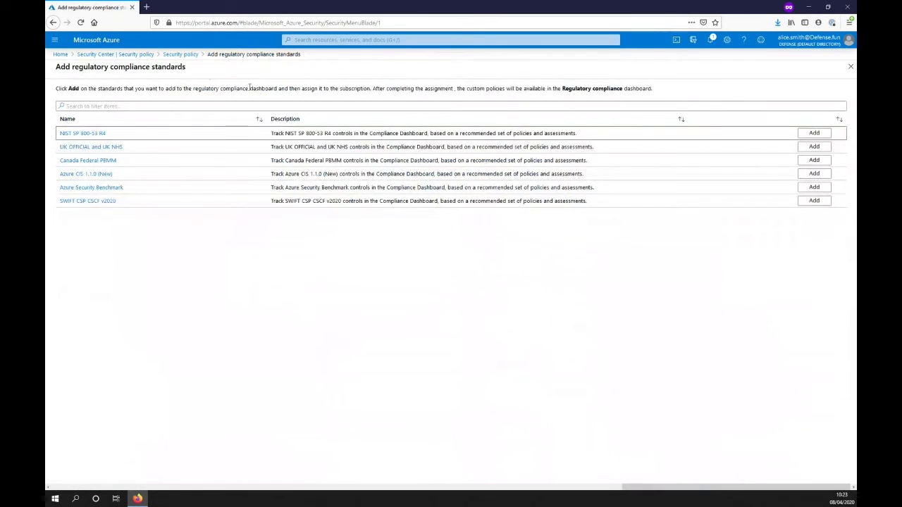
click(178, 57)
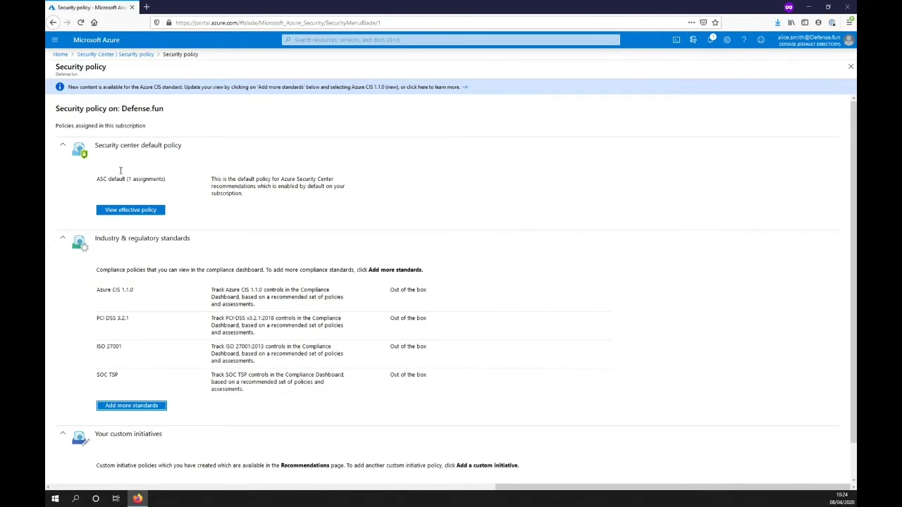
click(97, 55)
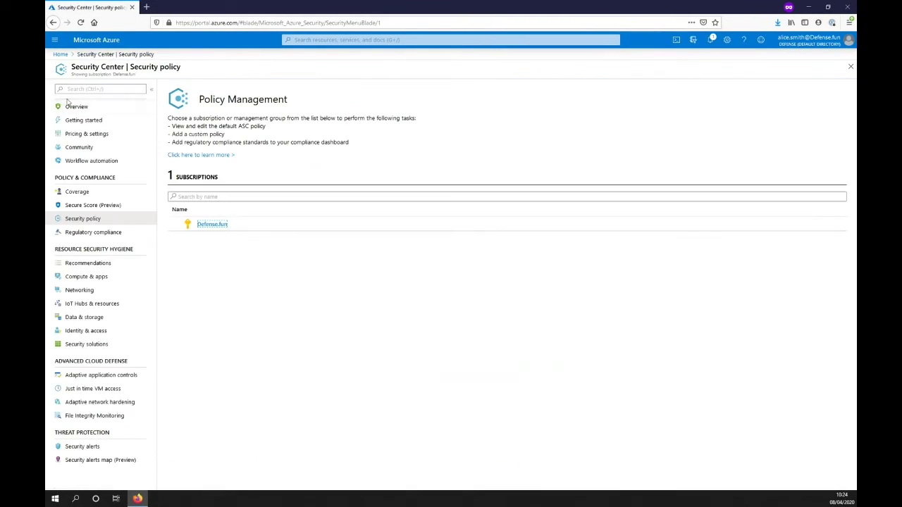
- Open Pricing & settings and view the pricing tier of the quorumcyber-soc-sentinel-ws workspace
click(95, 135)
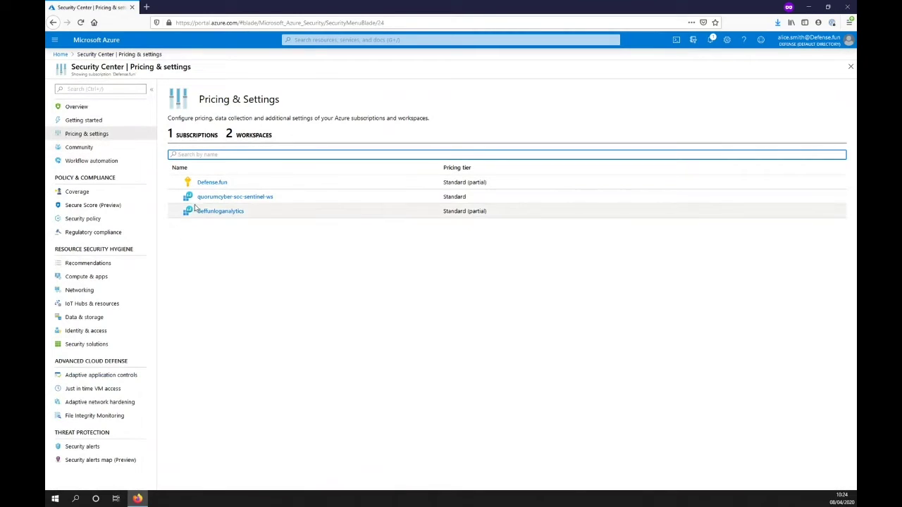
click(238, 199)
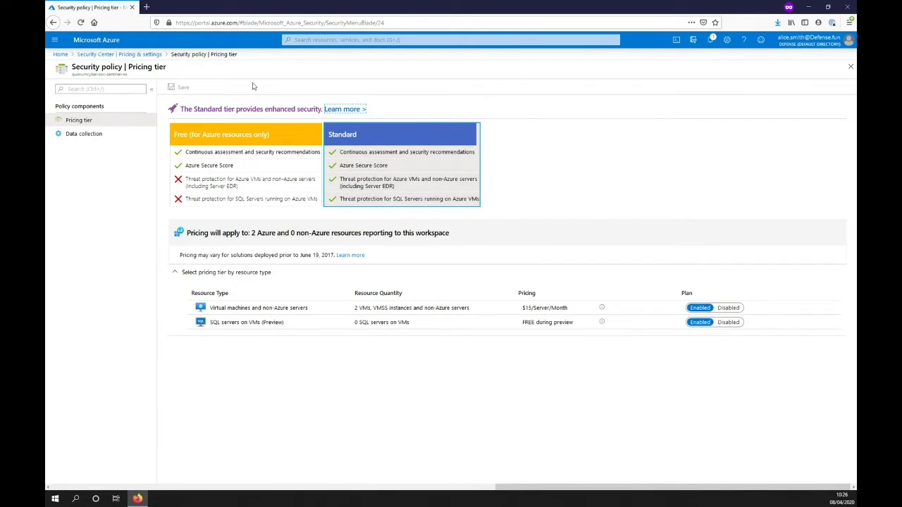
- Return to the Security Center overview, then switch to the Chrome window with the QCyber Microsoft Azure overview and maximize it
click(122, 55)
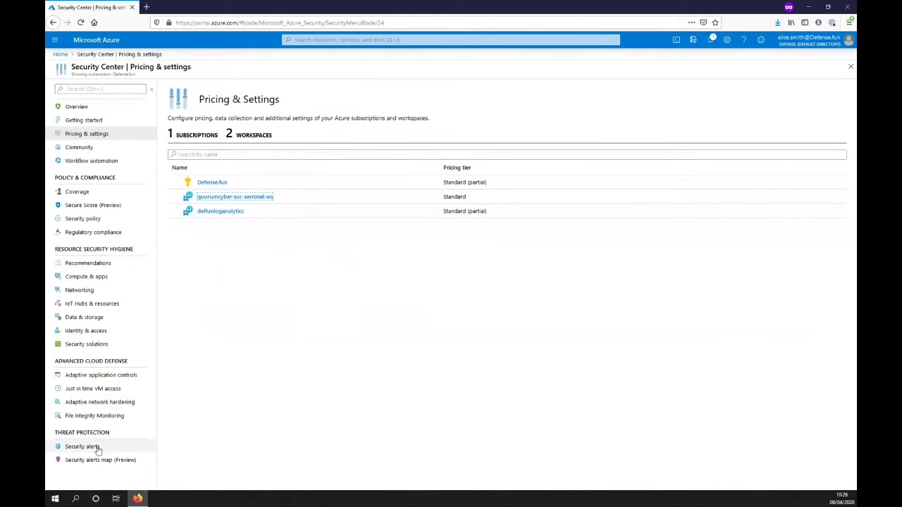
click(70, 108)
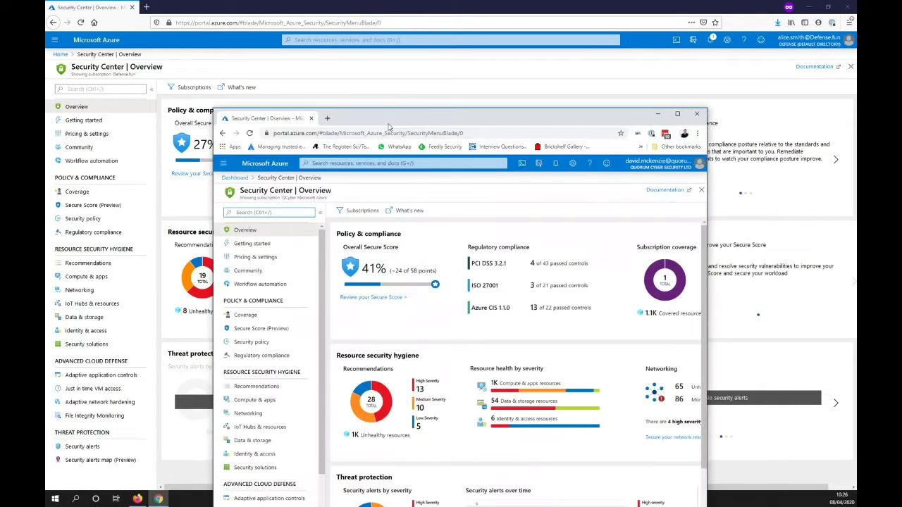
double_click(390, 120)
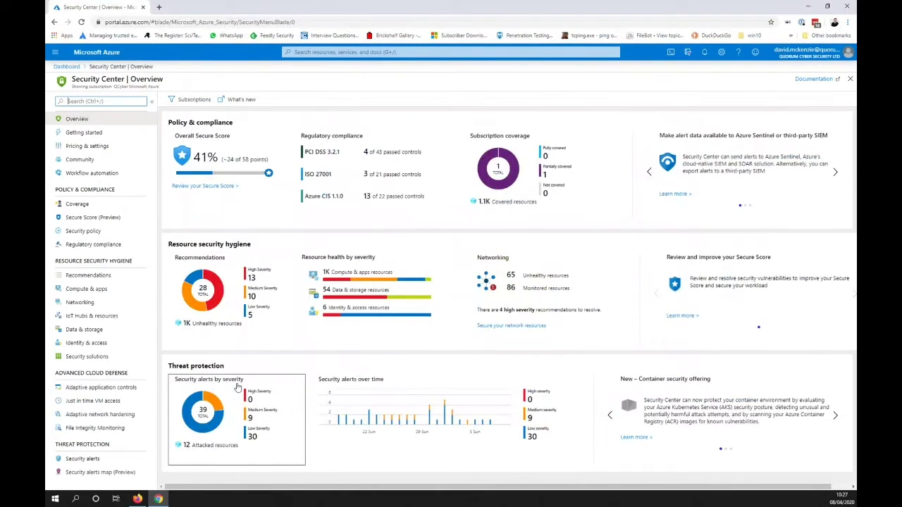
- Show the Most attacked resources under Threat protection in the maximized QCyber Microsoft Azure overview
click(609, 418)
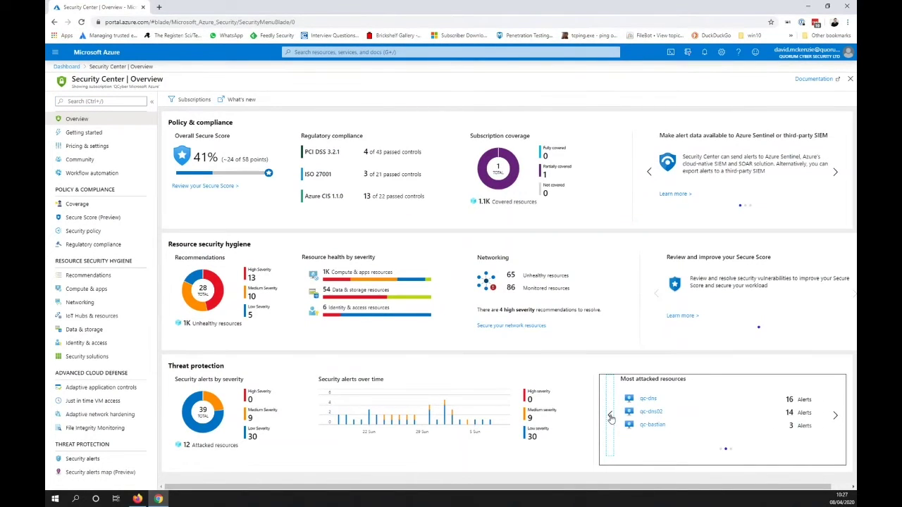
click(649, 426)
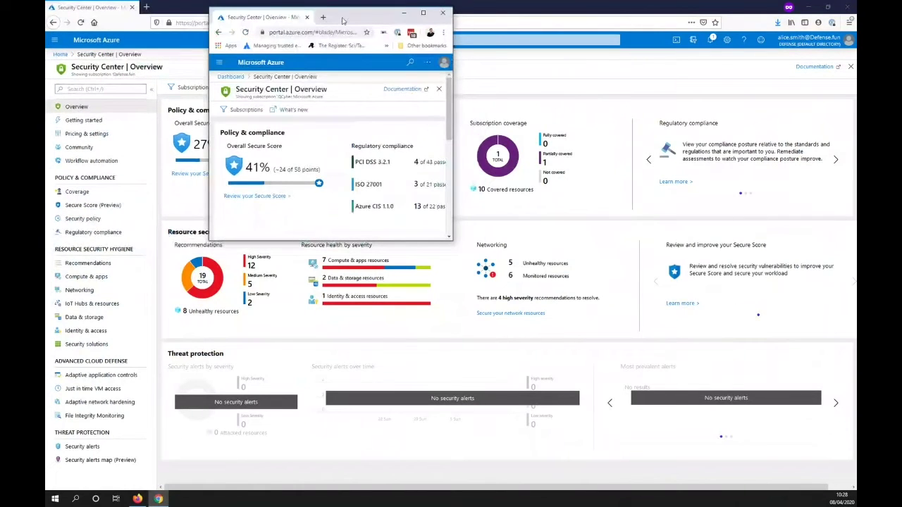
drag(345, 21, 435, 21)
double_click(444, 19)
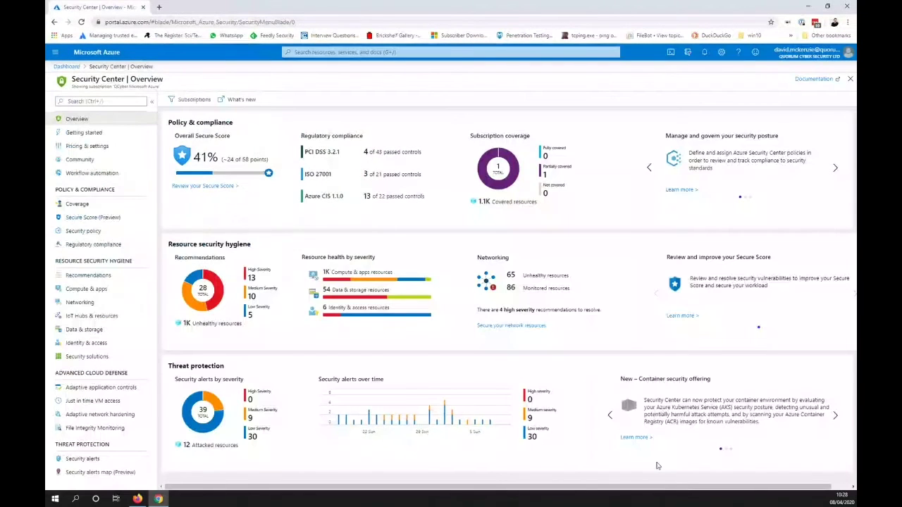
click(611, 416)
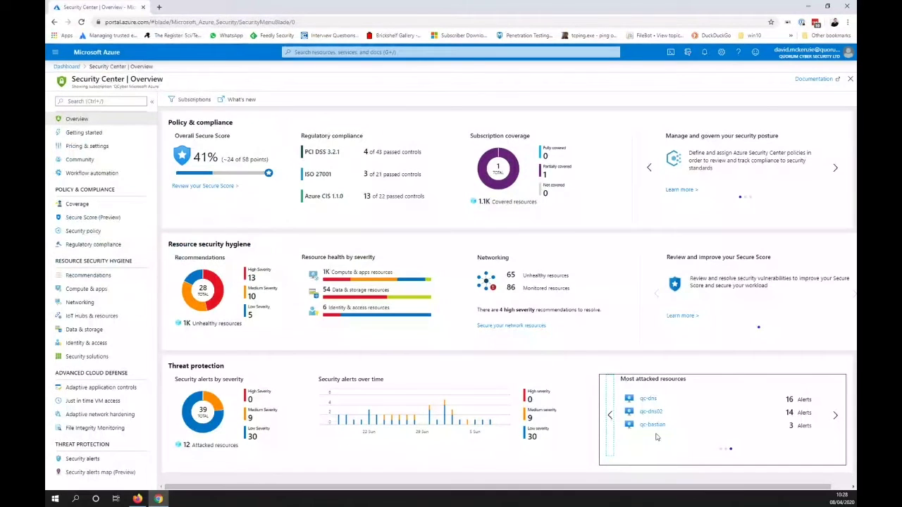
- List the security alerts for qc-dns and open the 04/05/20 alert about traffic from IP addresses recommended for blocking
click(650, 400)
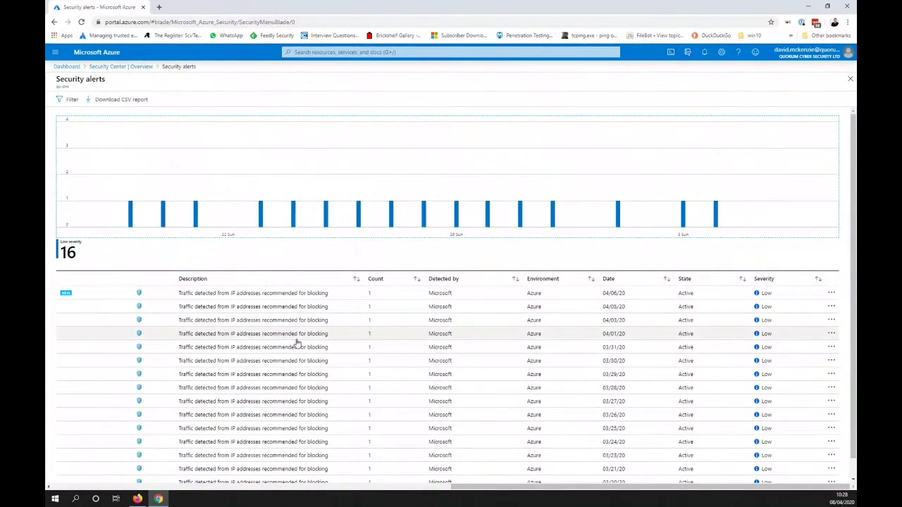
scroll(305, 344, down, 1)
scroll(268, 324, up, 1)
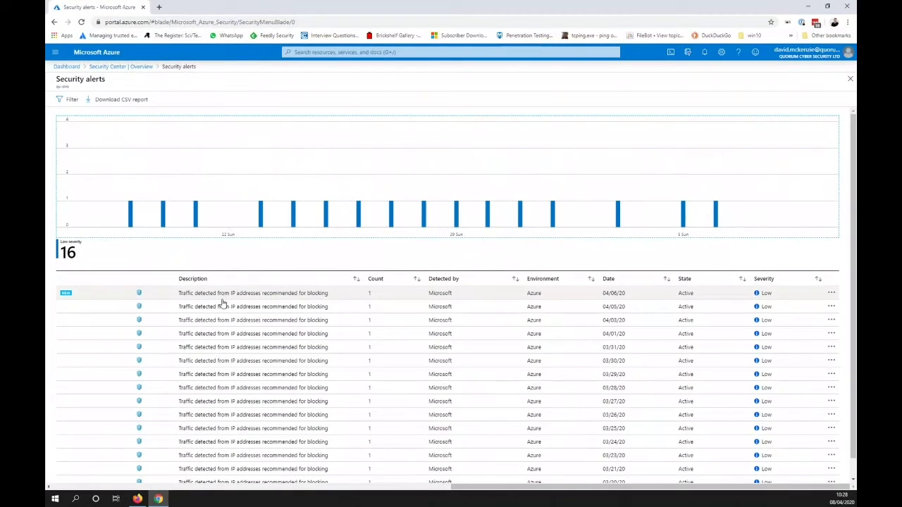
click(228, 303)
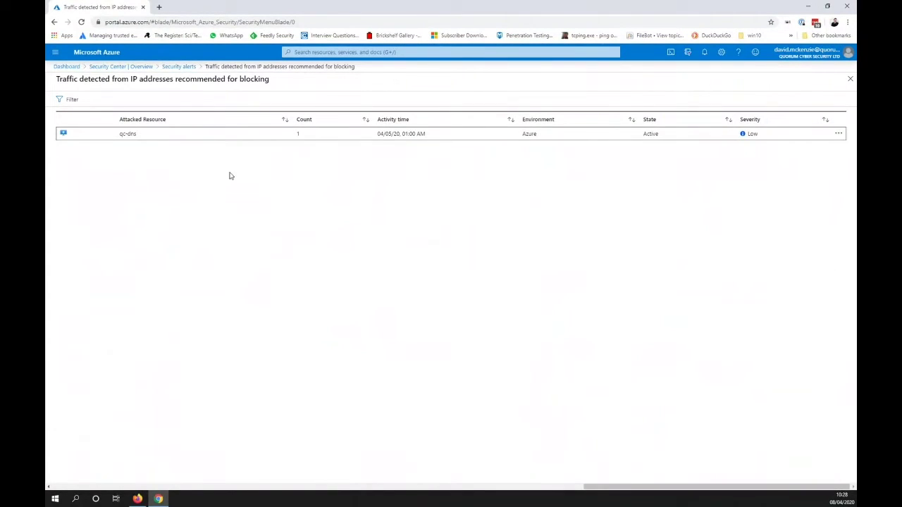
click(149, 138)
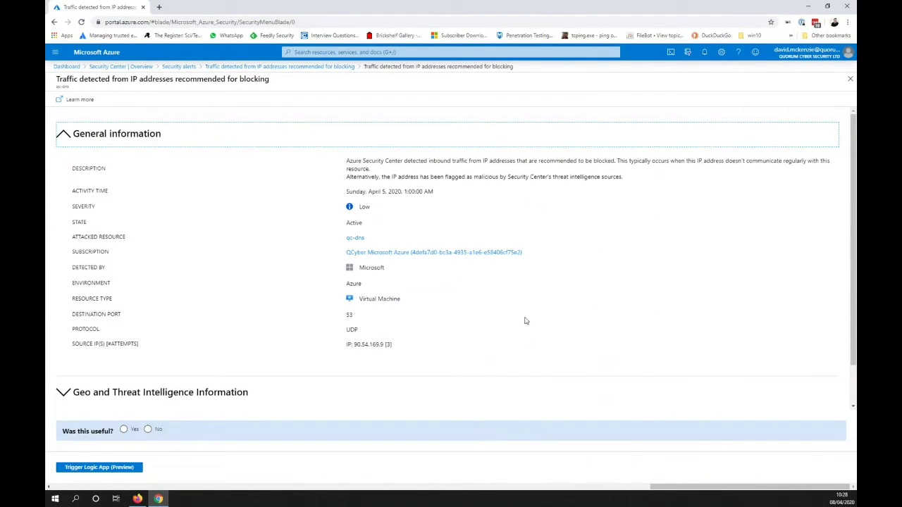
- Review the alert's Geo and Threat Intelligence Information and Remediation steps, and close that browser window
click(64, 393)
scroll(282, 307, down, 3)
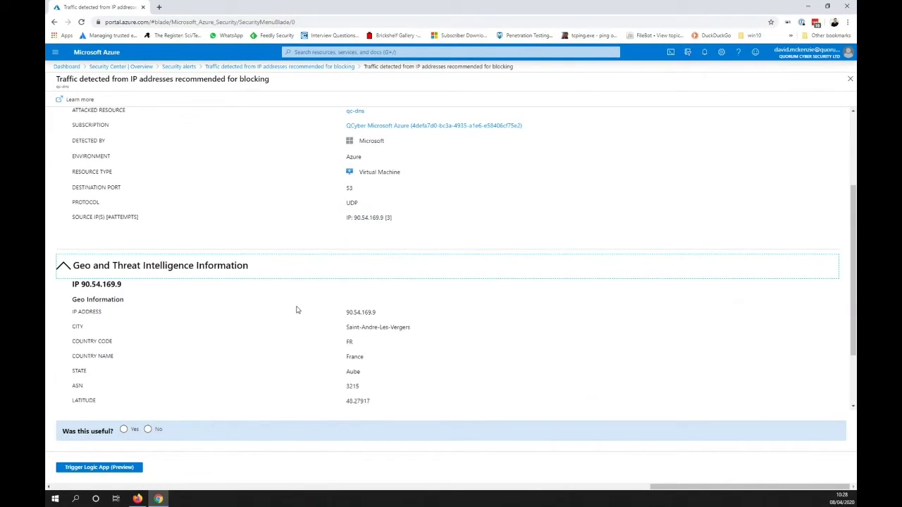
scroll(477, 318, down, 1)
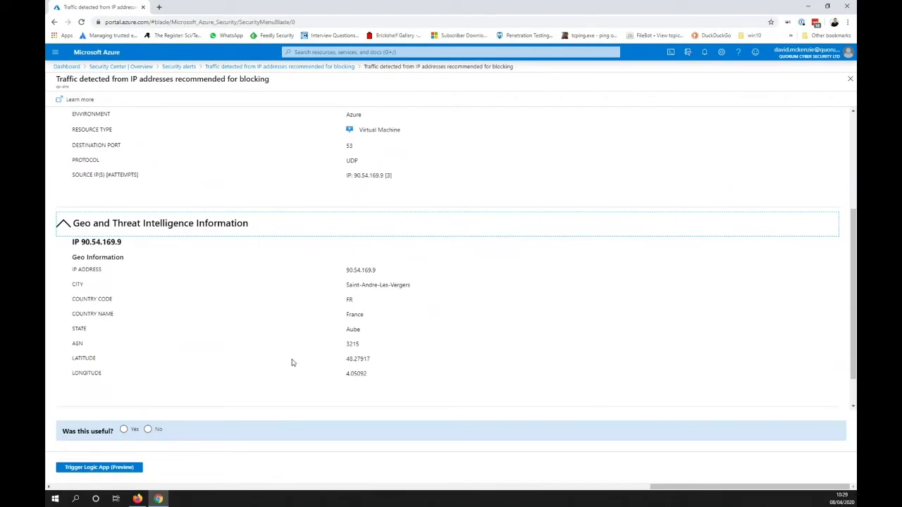
scroll(413, 366, down, 1)
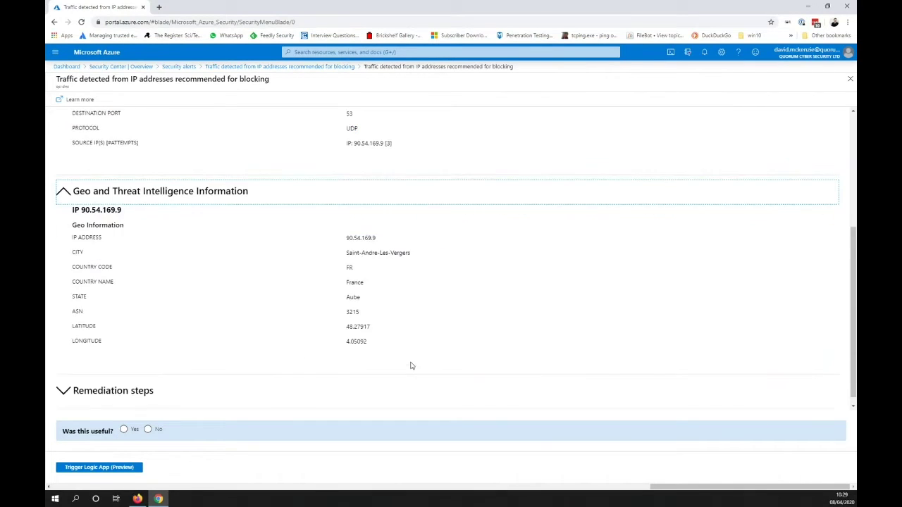
click(117, 384)
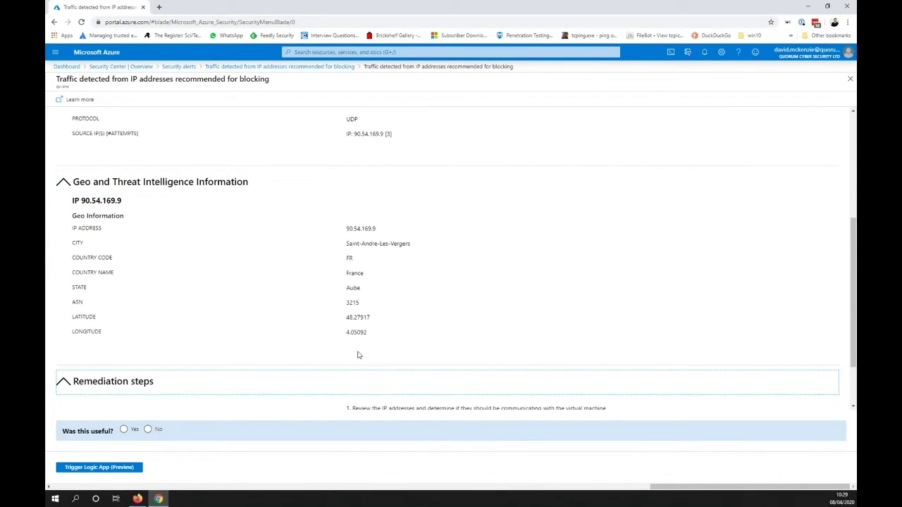
scroll(391, 346, down, 1)
scroll(418, 342, up, 3)
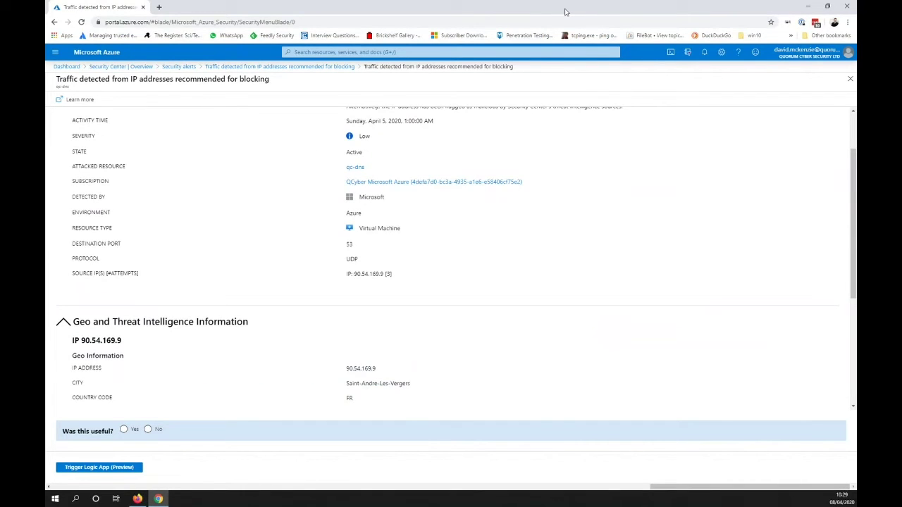
drag(564, 12, 564, 42)
key(alt+F4)
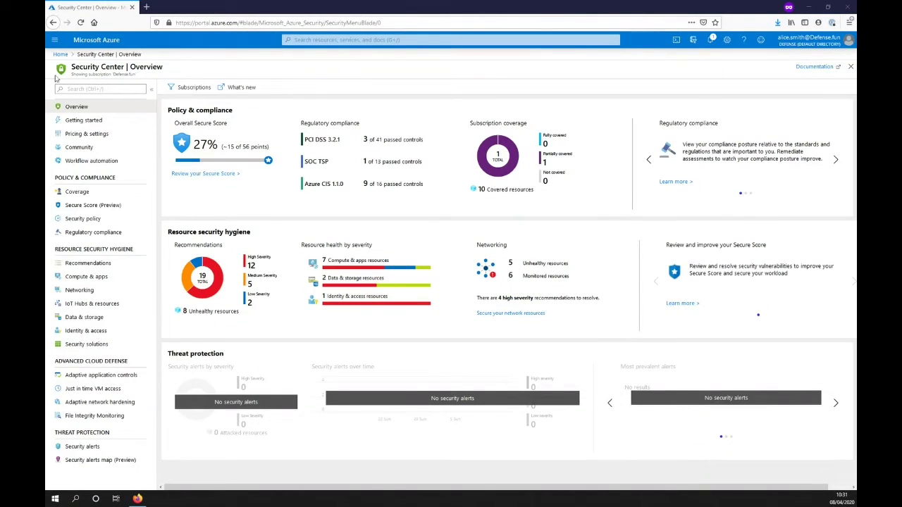
click(146, 7)
text(https://docs.microsoft.com/en-us/azure/security-center/alerts-reference)
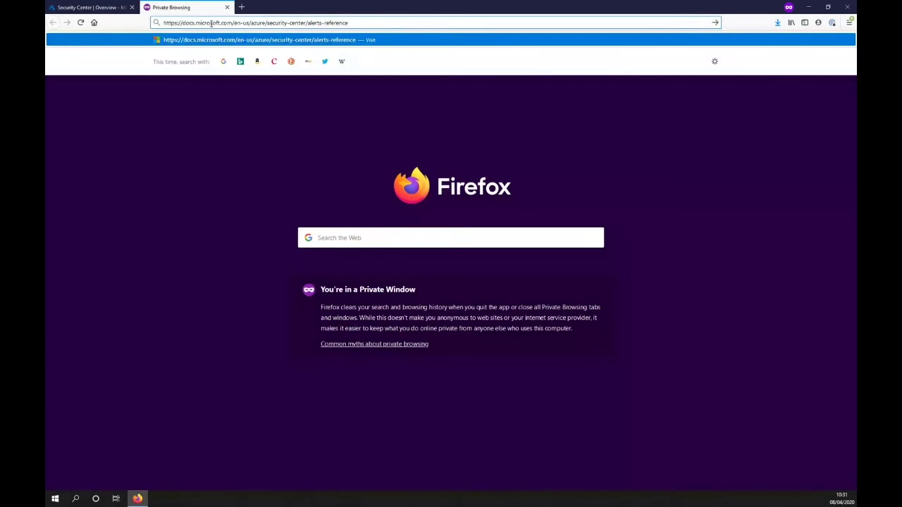
key(Return)
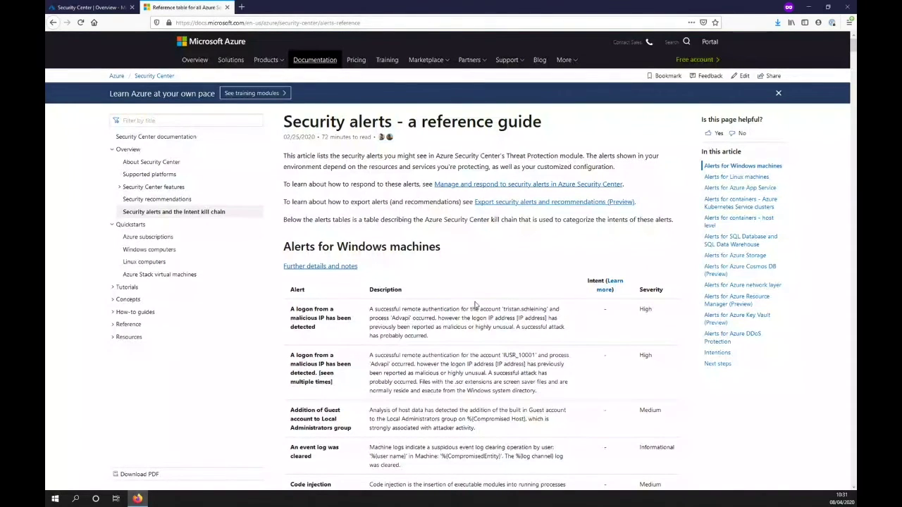
- Examine the security alerts reference guide, including the alert tables by resource type and the kill chain intentions
scroll(485, 309, down, 1)
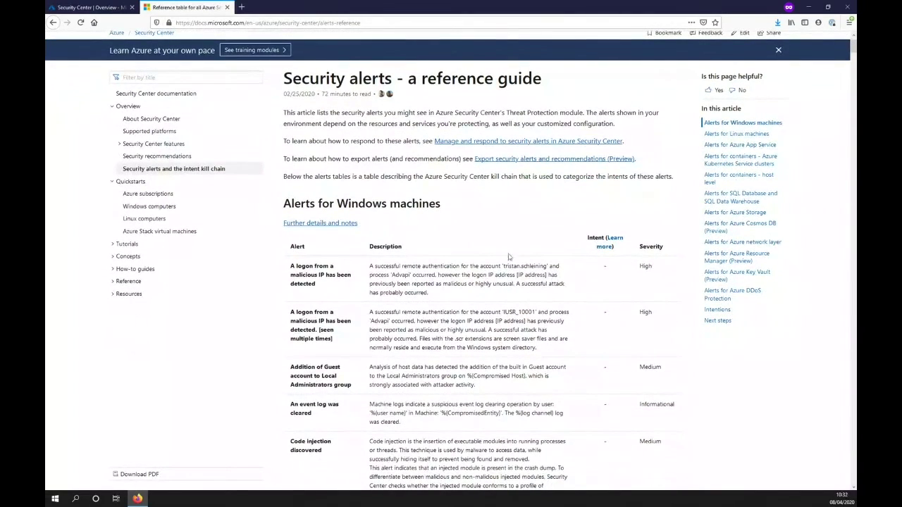
scroll(505, 257, up, 1)
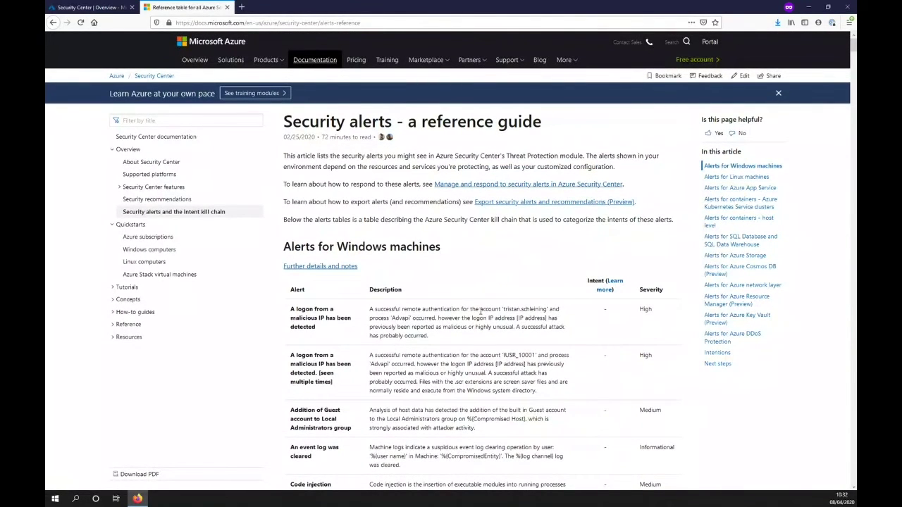
scroll(481, 311, down, 1)
scroll(483, 310, up, 1)
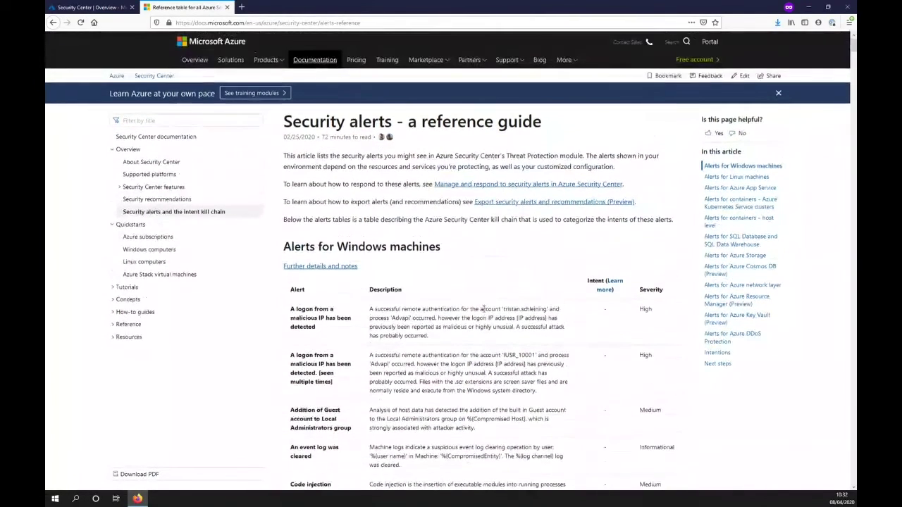
scroll(483, 310, down, 3)
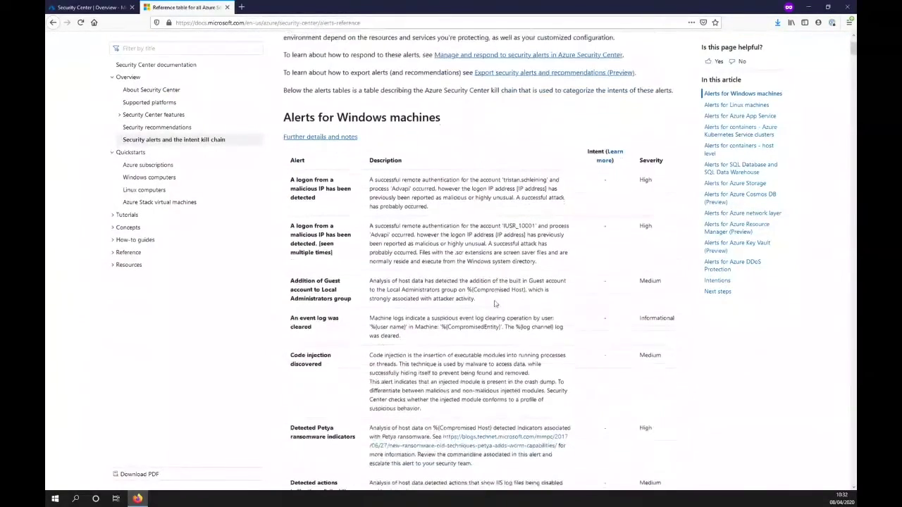
scroll(465, 229, down, 15)
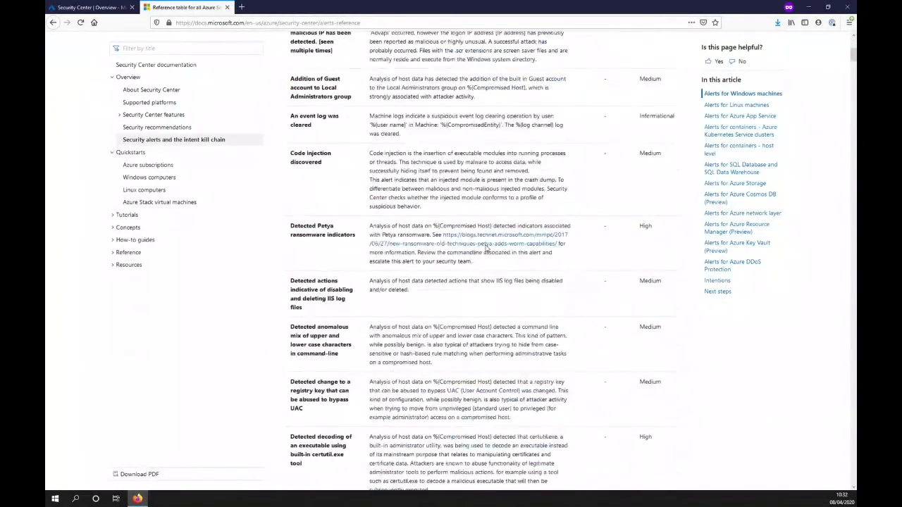
scroll(489, 252, down, 20)
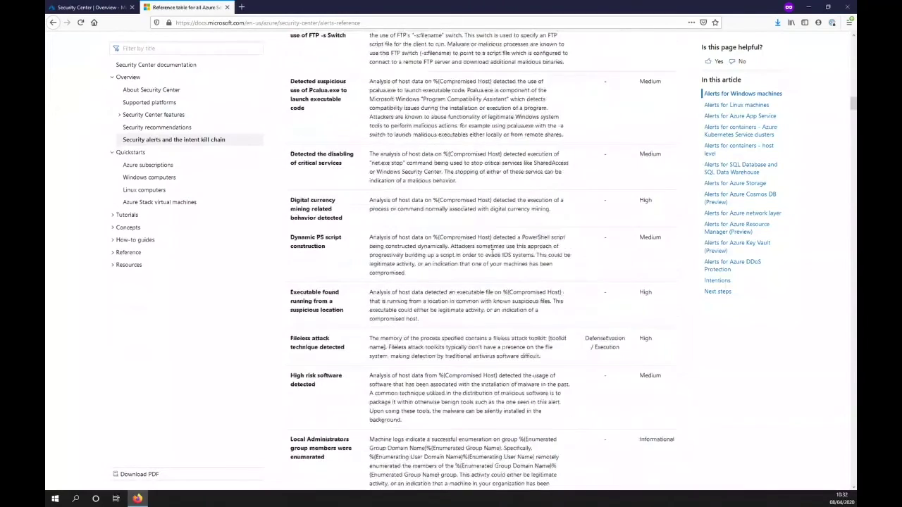
scroll(494, 258, down, 15)
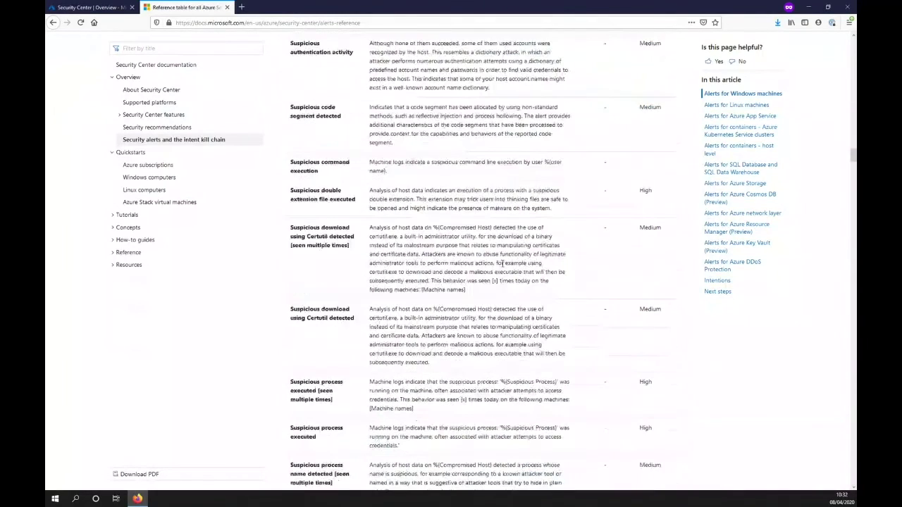
scroll(502, 263, down, 20)
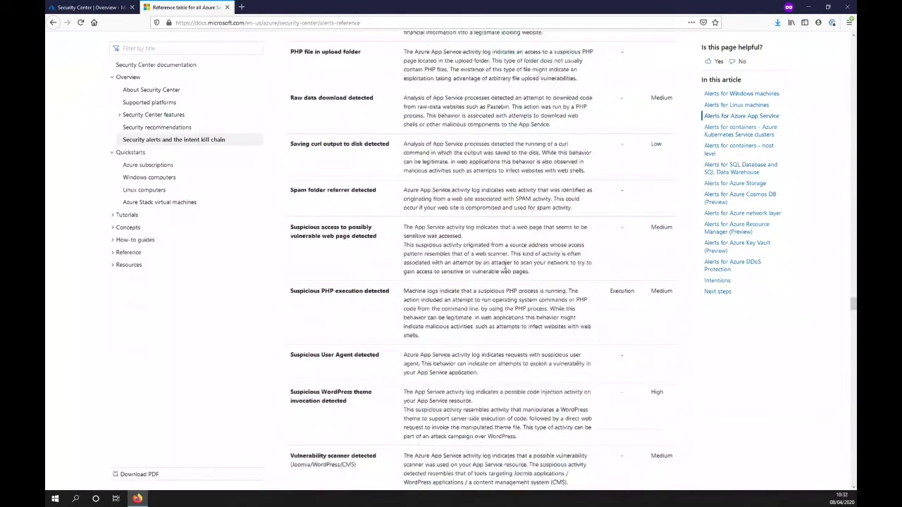
scroll(506, 266, down, 20)
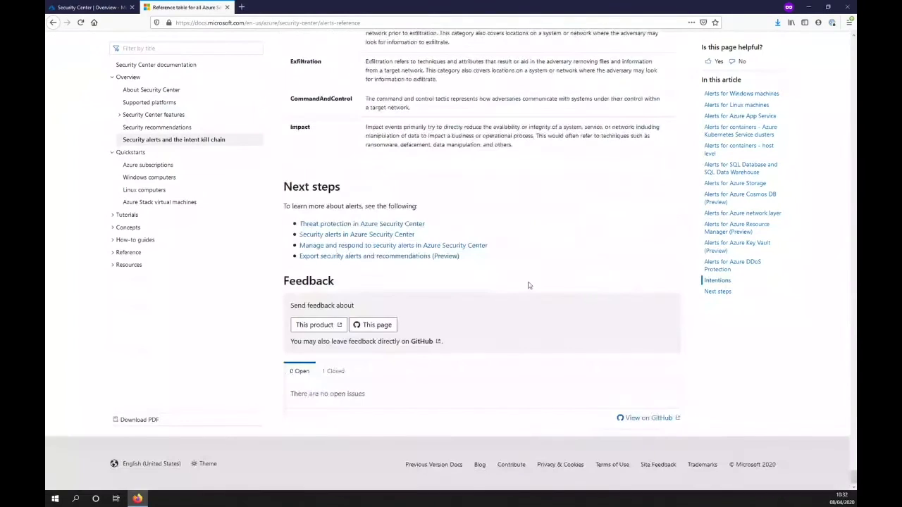
scroll(528, 286, up, 5)
scroll(529, 285, up, 5)
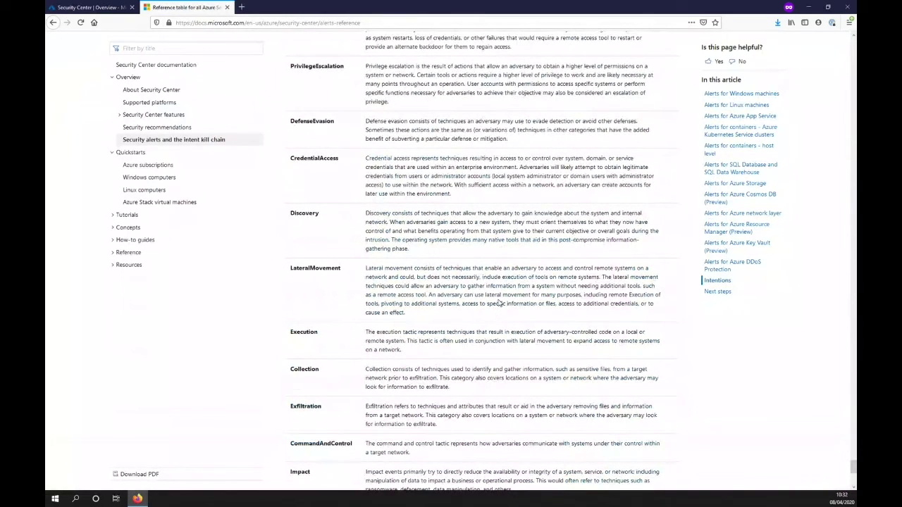
scroll(499, 302, up, 1)
scroll(499, 302, up, 1)
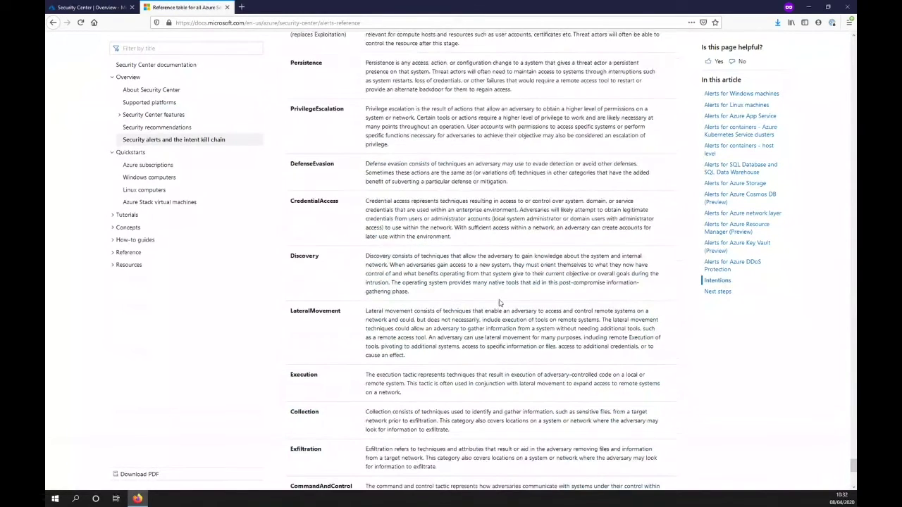
scroll(499, 302, up, 10)
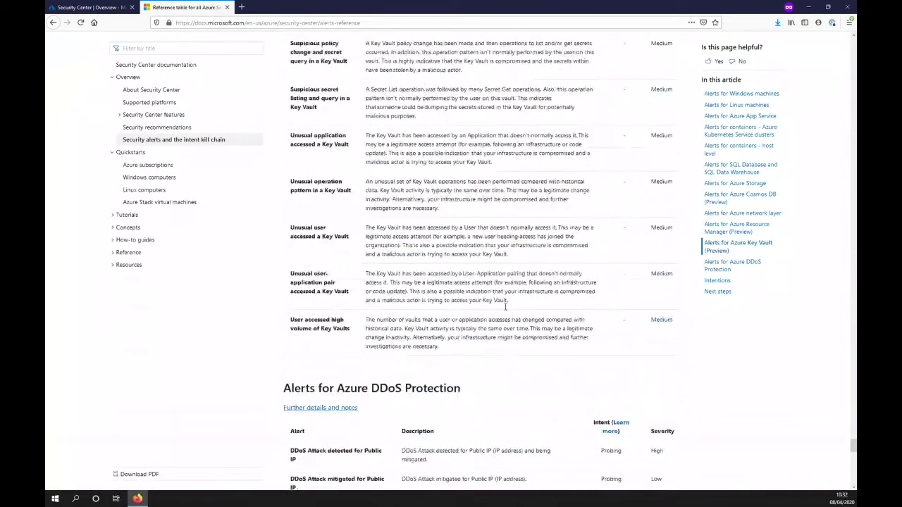
scroll(506, 307, down, 1)
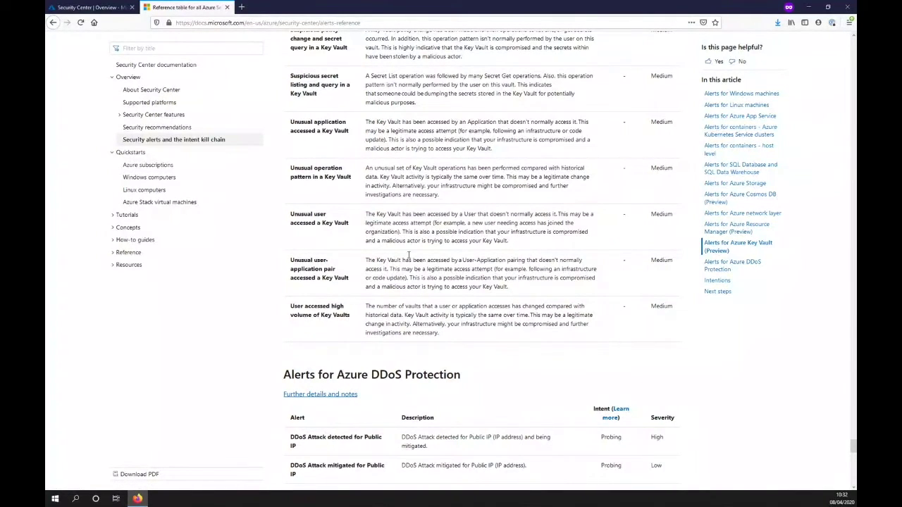
- Return to the Azure portal home page and open the quorumcyber-soc-sentinel-ws Log Analytics workspace
click(121, 14)
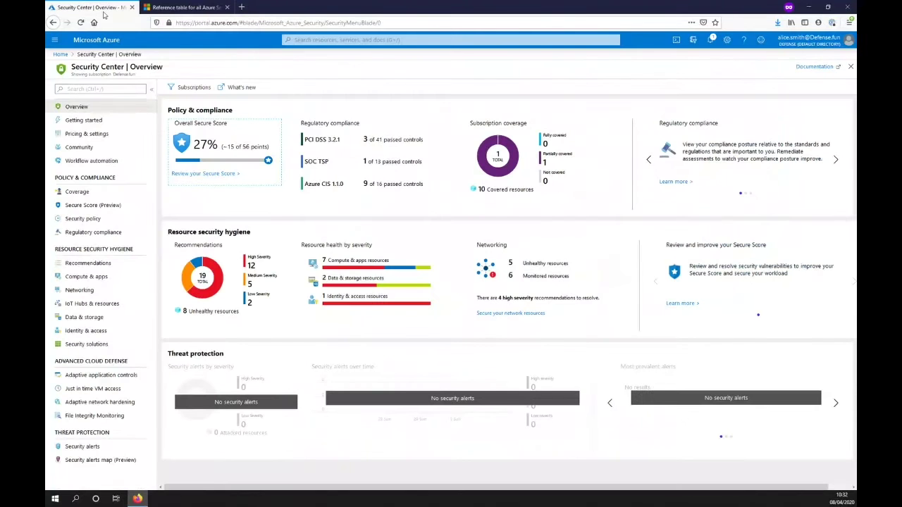
click(60, 55)
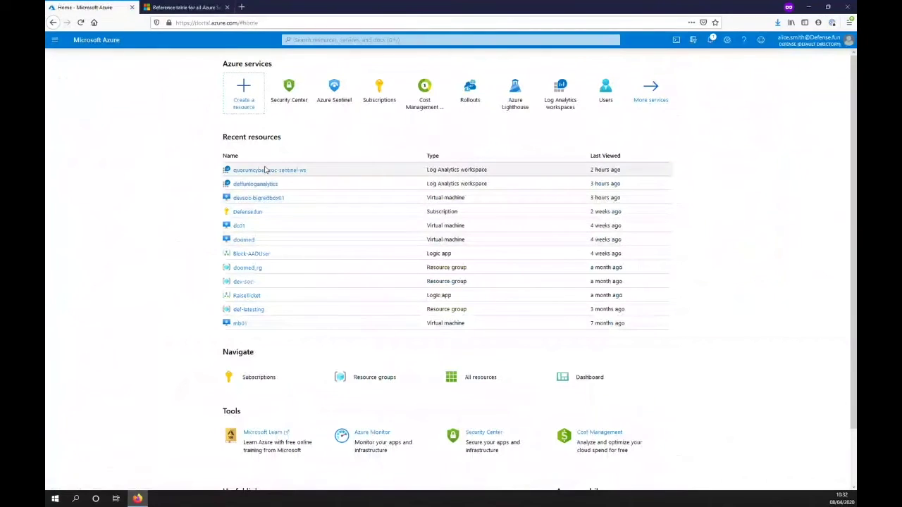
click(266, 172)
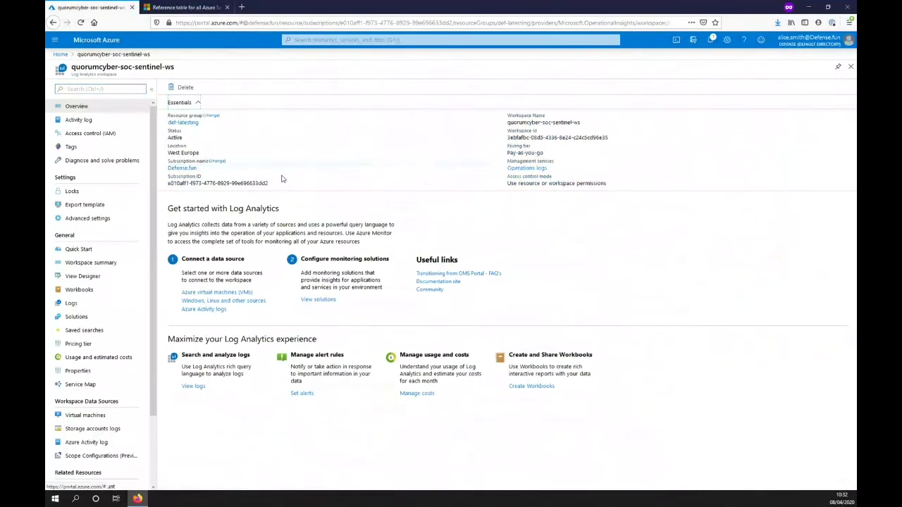
- Open the workspace's Logs query editor, getting past the welcome page and dismissing the query-writing tip
click(72, 303)
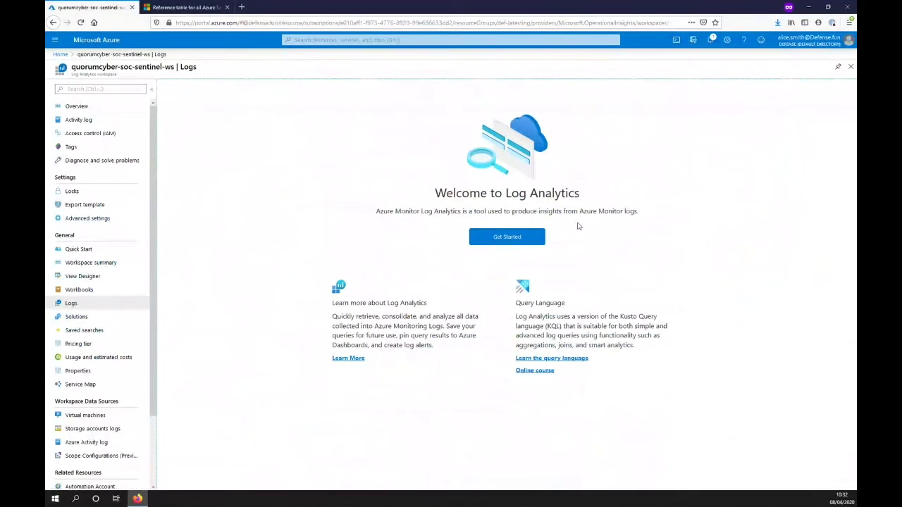
click(542, 237)
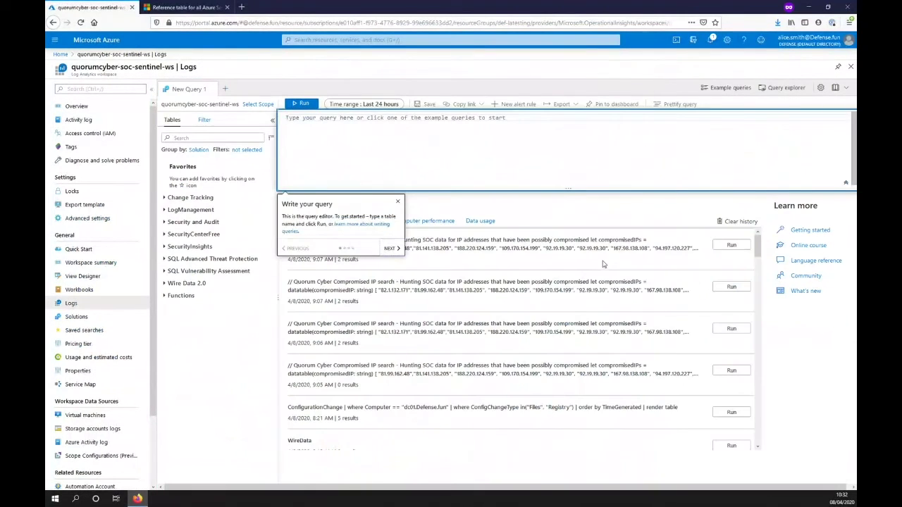
click(398, 201)
- Load the QC Custom Compromised IP query from the Demo - IOC Hunt saved queries, enlarge the query editor and close Query explorer
click(788, 88)
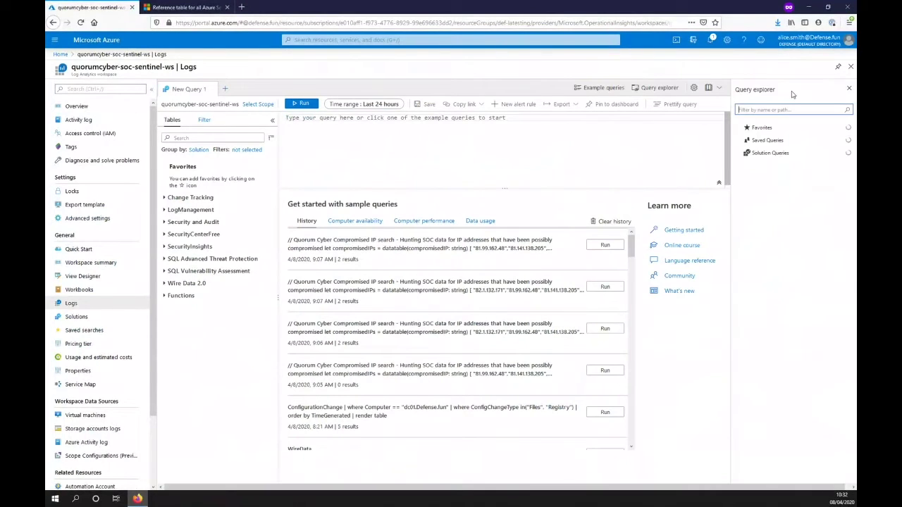
click(738, 140)
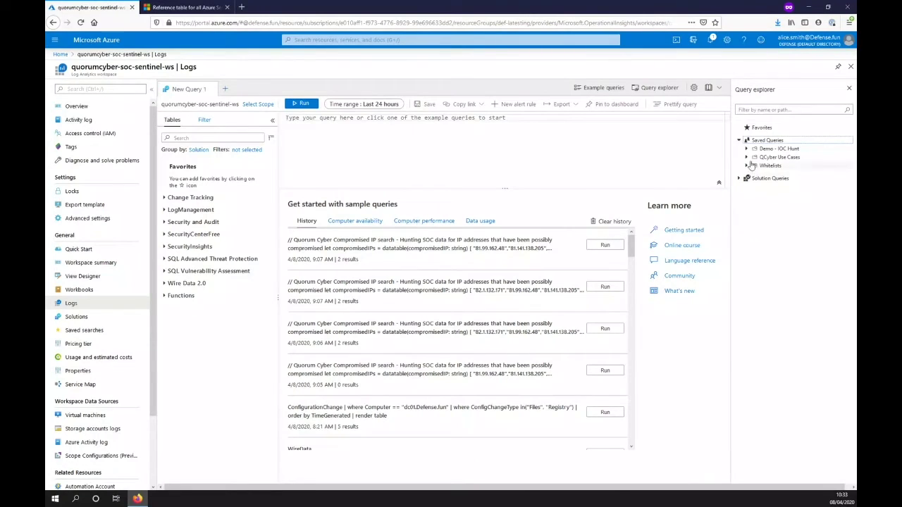
click(747, 149)
click(793, 156)
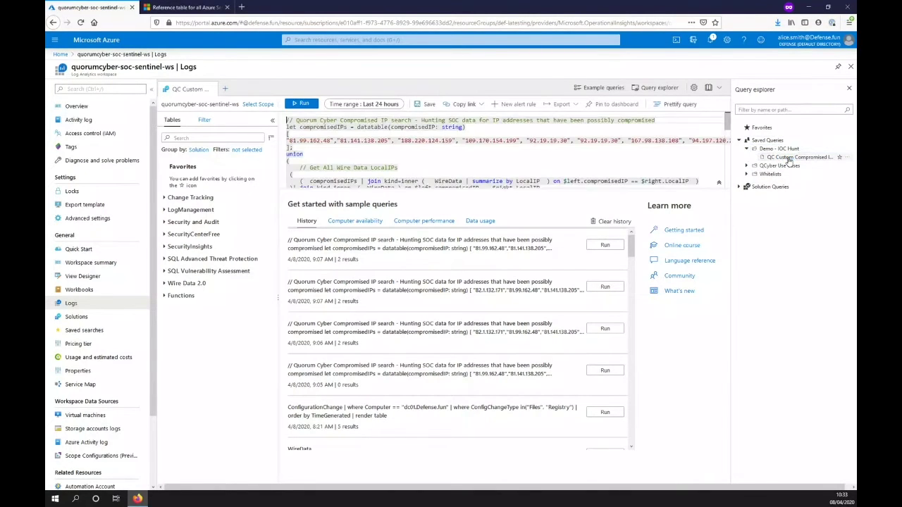
drag(624, 189, 578, 319)
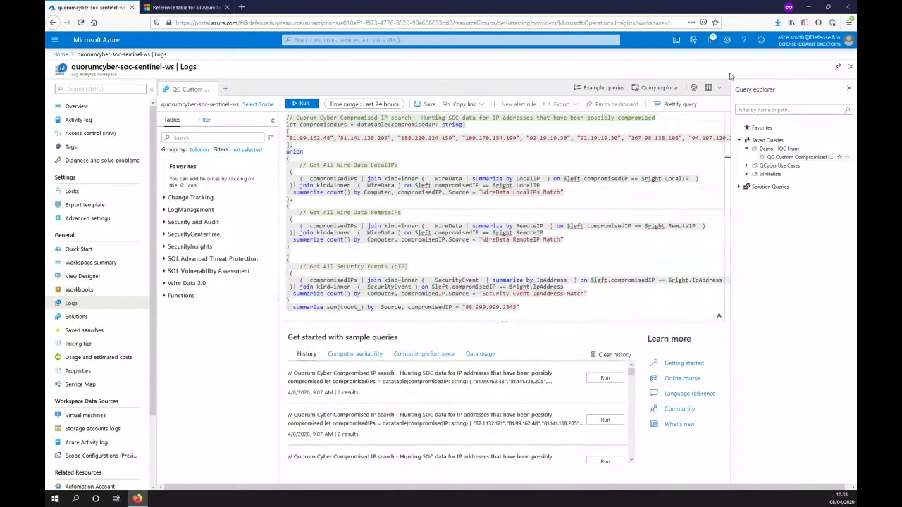
click(851, 91)
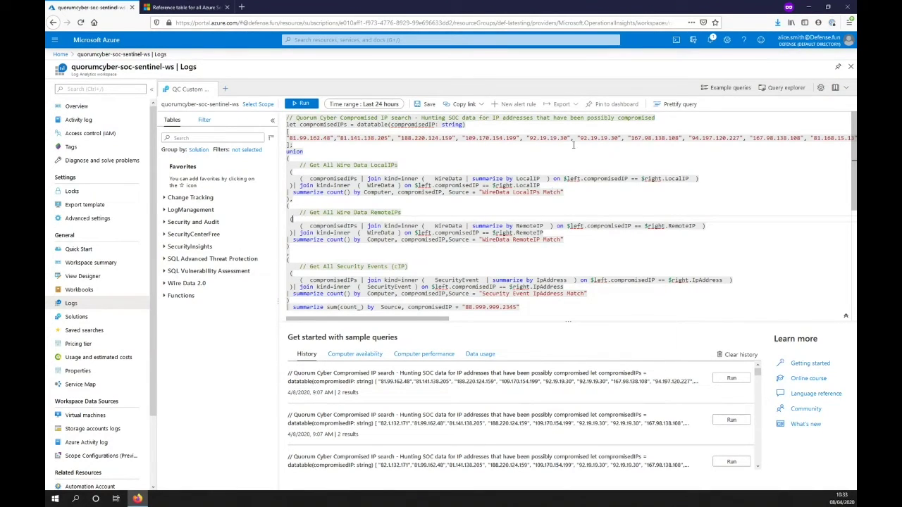
- Run the compromised IP query over the last 24 hours and inspect the details of the matched result rows
click(303, 104)
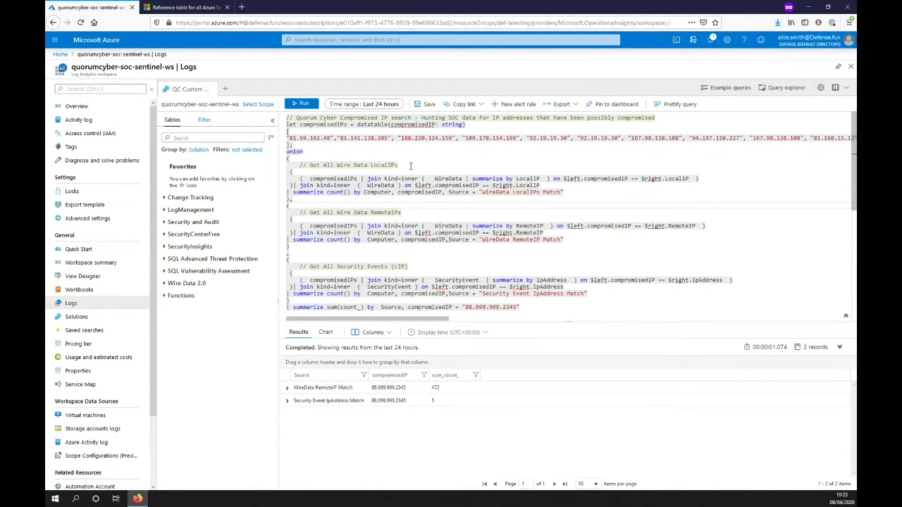
click(286, 401)
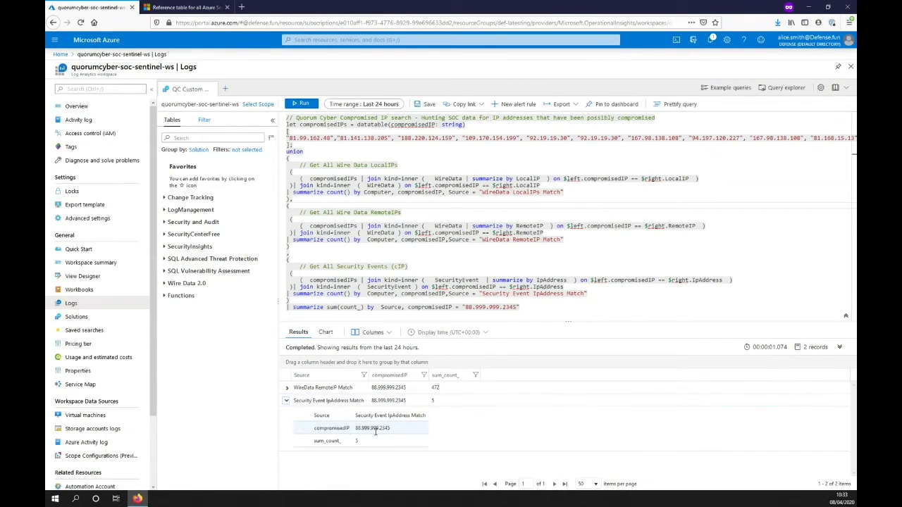
click(286, 388)
click(286, 389)
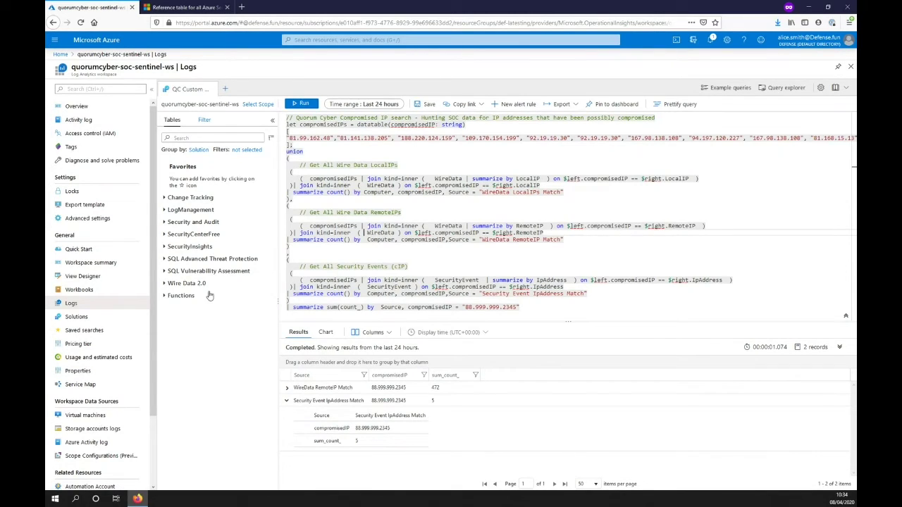
- Return to the Azure portal home page and open Security Center
click(61, 55)
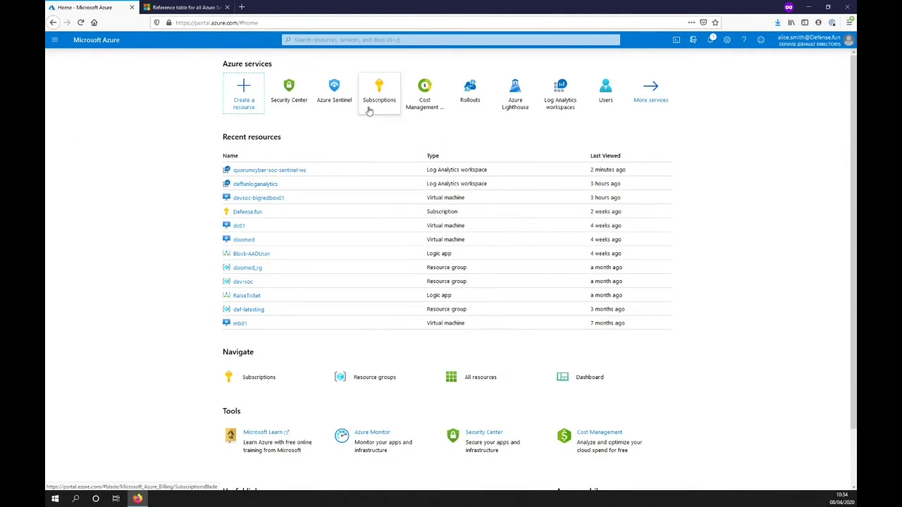
click(293, 102)
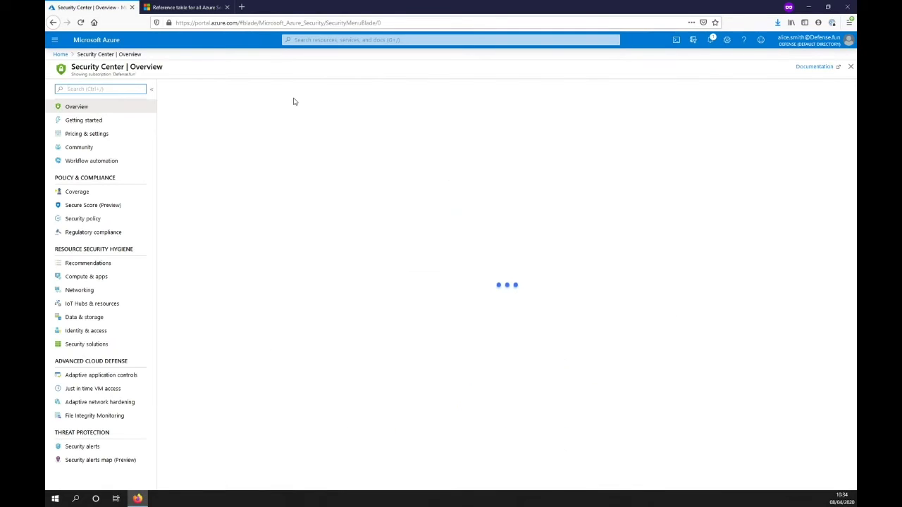
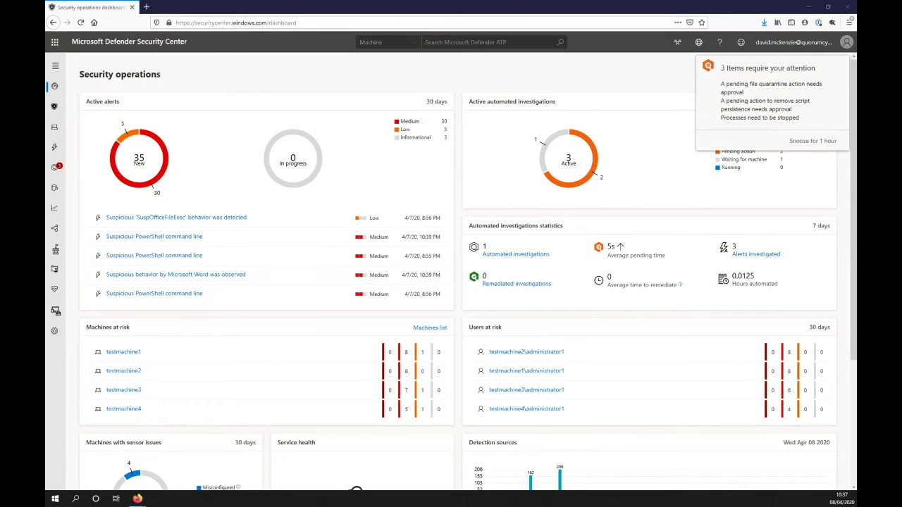
- In Microsoft Defender Security Center, snooze the pending-items notification for 1 hour and open the Threat analytics dashboard
mouse_move(55, 96)
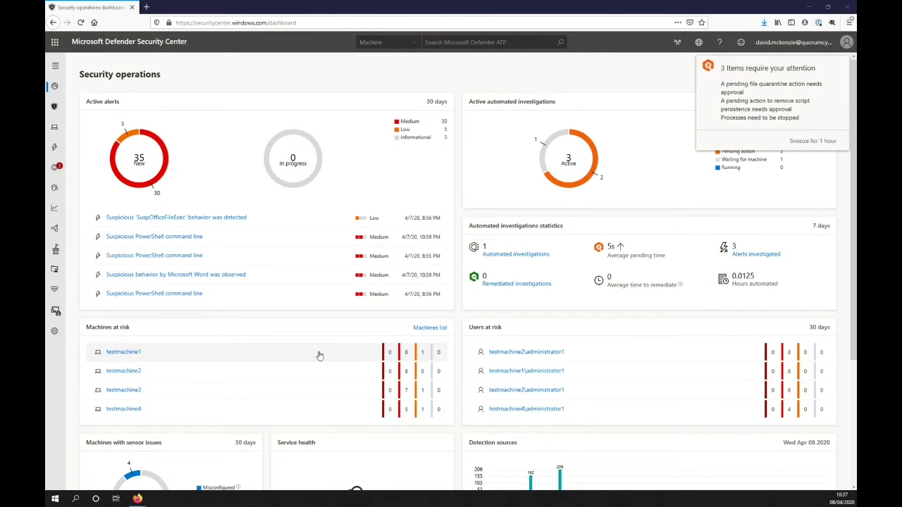
click(803, 143)
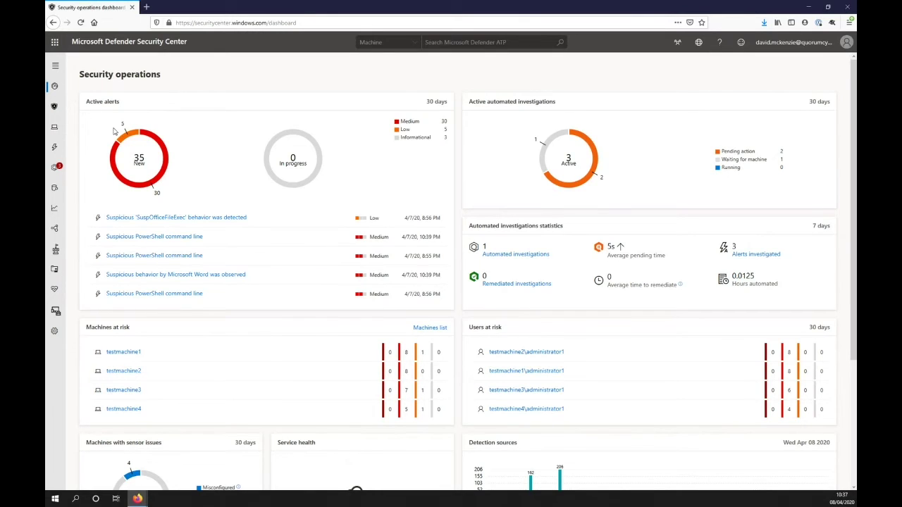
mouse_move(68, 90)
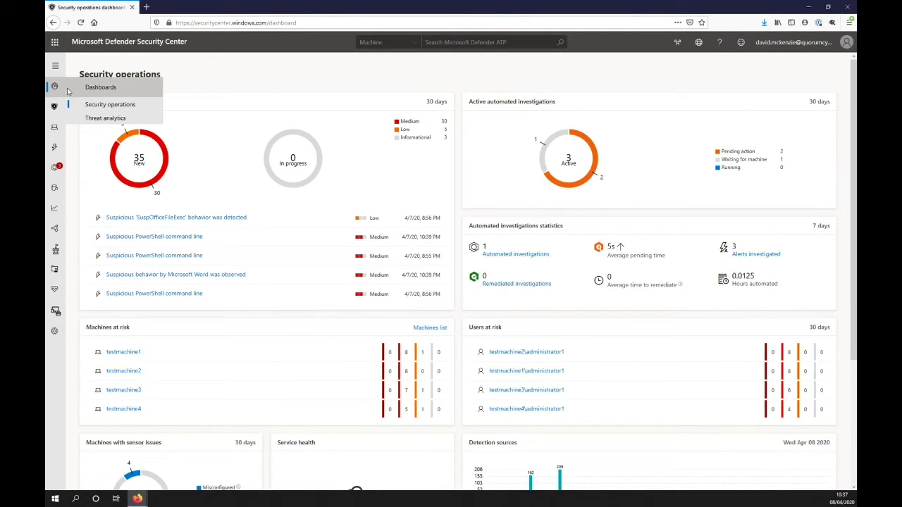
click(99, 118)
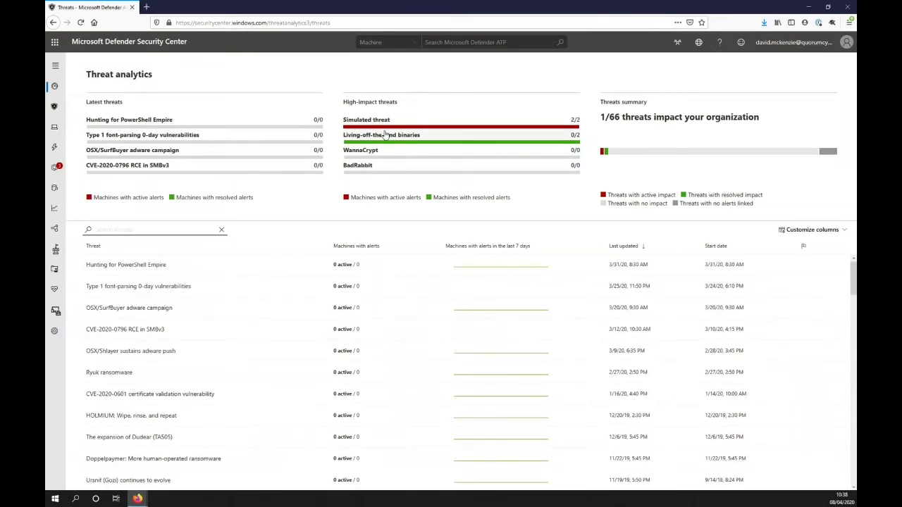
- Open the Hunting for PowerShell Empire threat report and read its summary, analysis and attack-stage diagrams
click(127, 270)
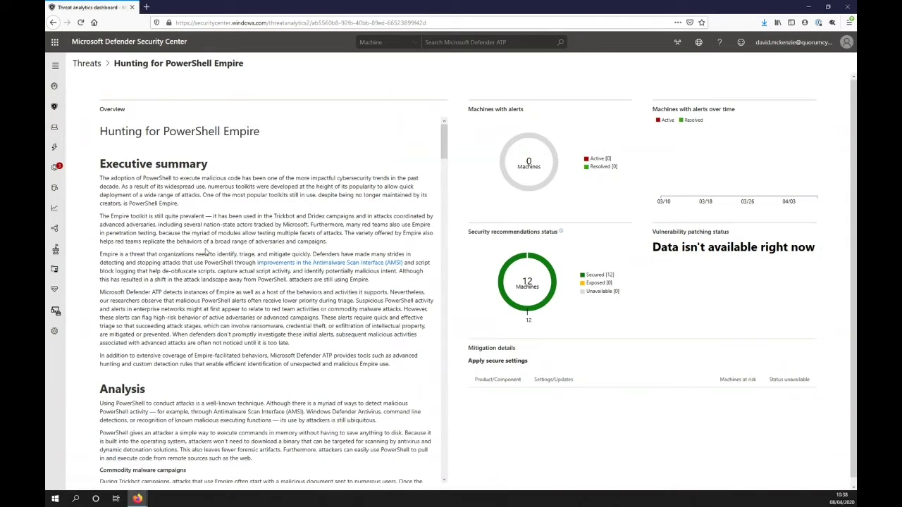
scroll(206, 252, down, 5)
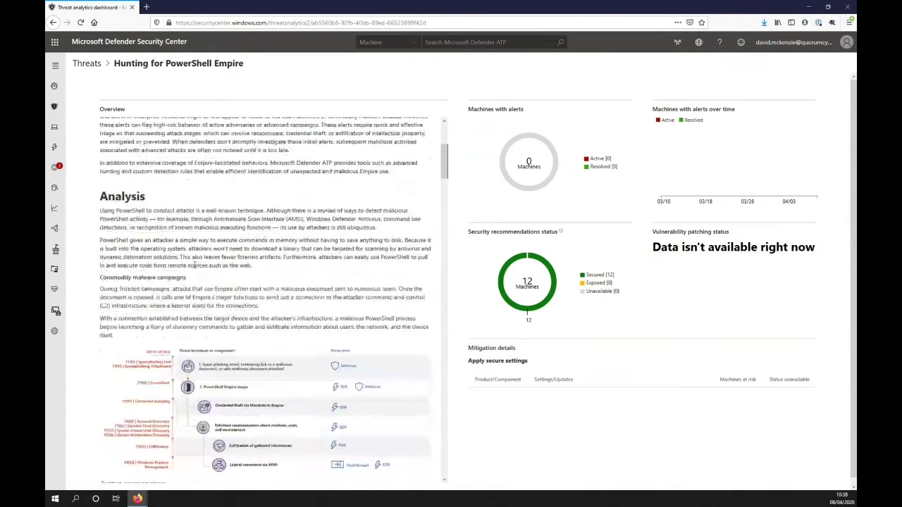
scroll(194, 265, down, 5)
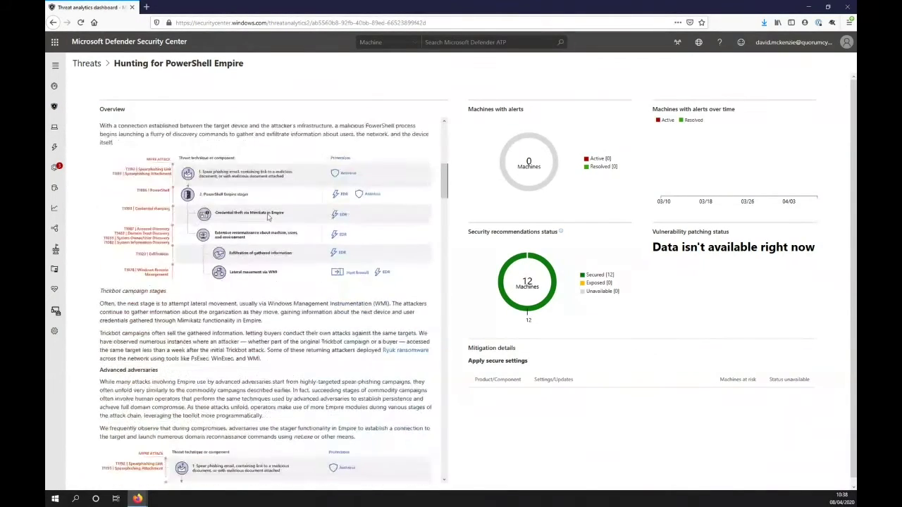
scroll(281, 272, down, 4)
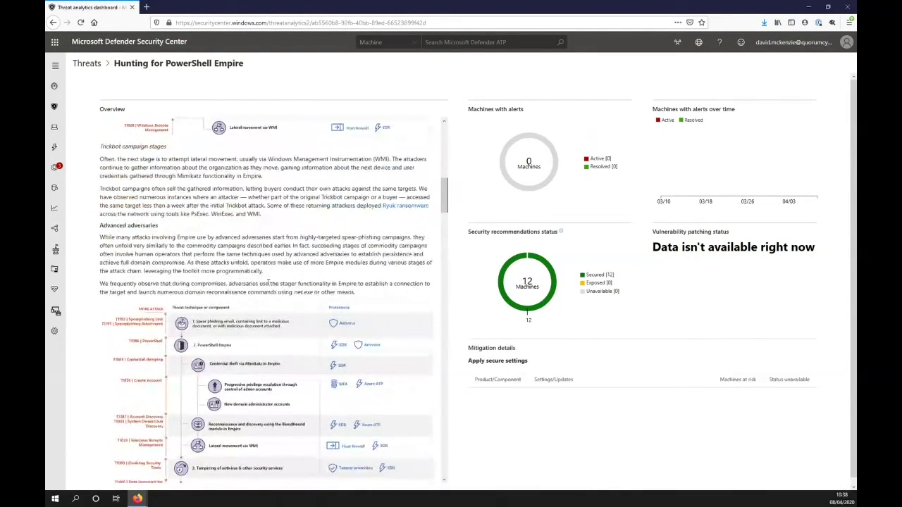
scroll(260, 235, down, 5)
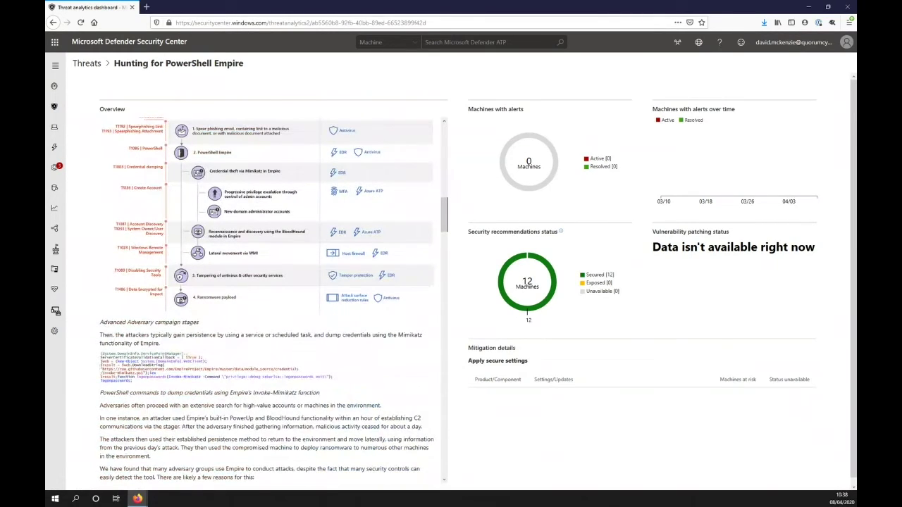
scroll(135, 125, up, 1)
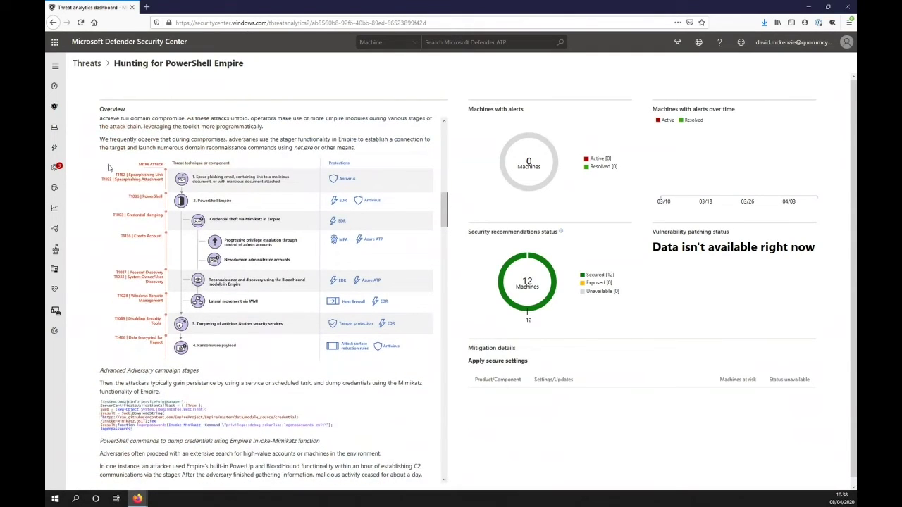
- View the Threat & Vulnerability Management dashboard and its Software inventory
mouse_move(57, 229)
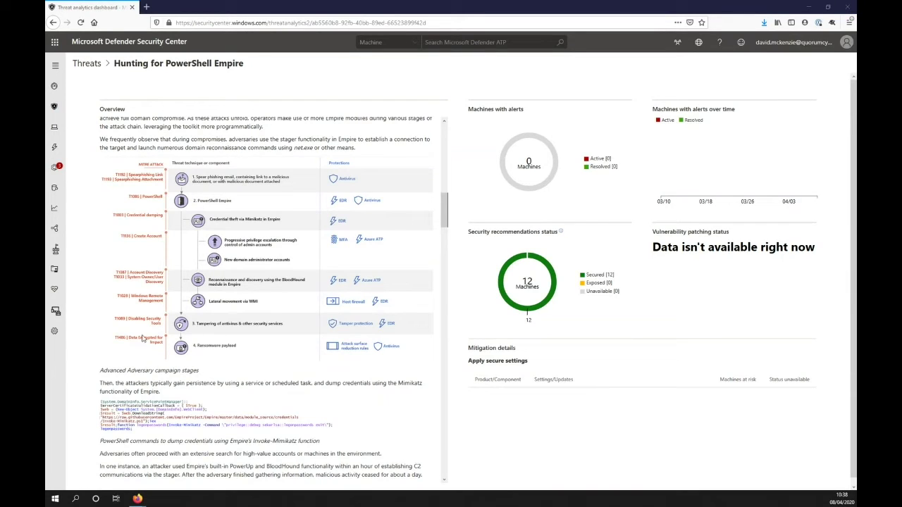
click(60, 256)
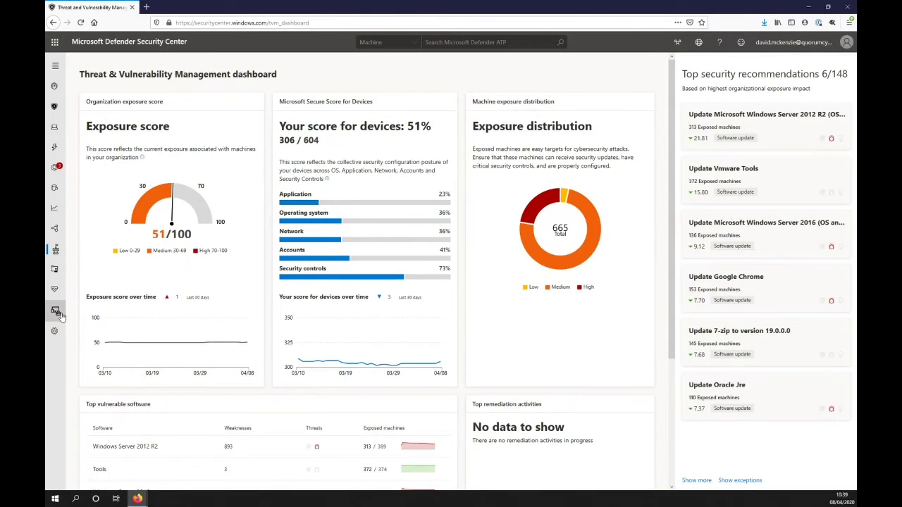
mouse_move(62, 261)
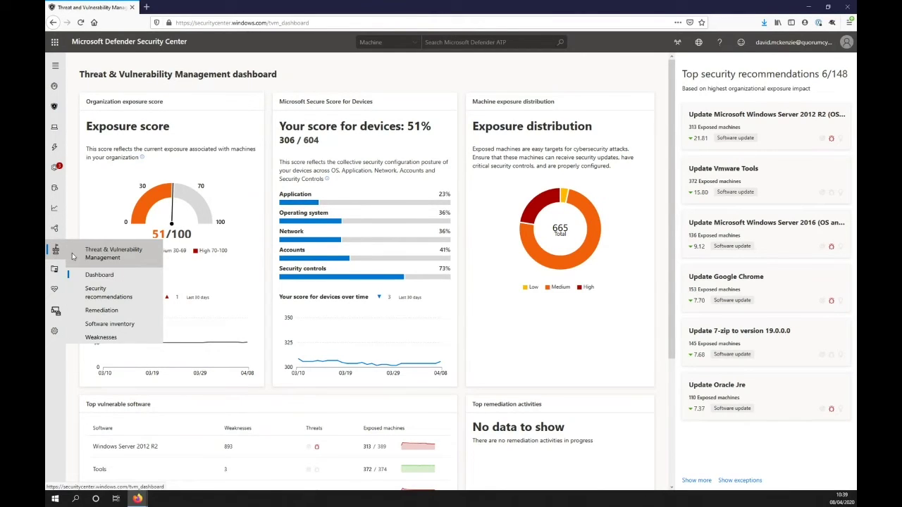
click(129, 327)
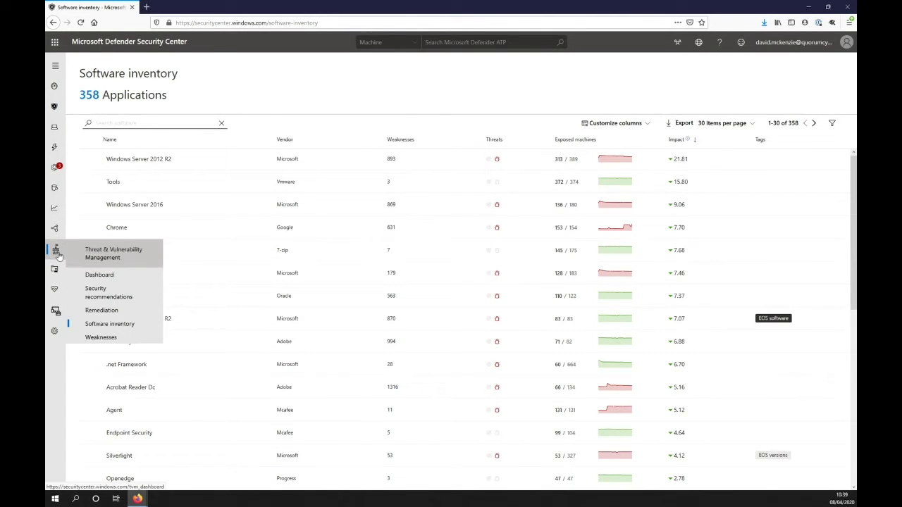
- View the Security recommendations and Weaknesses lists under Threat & Vulnerability Management
click(109, 299)
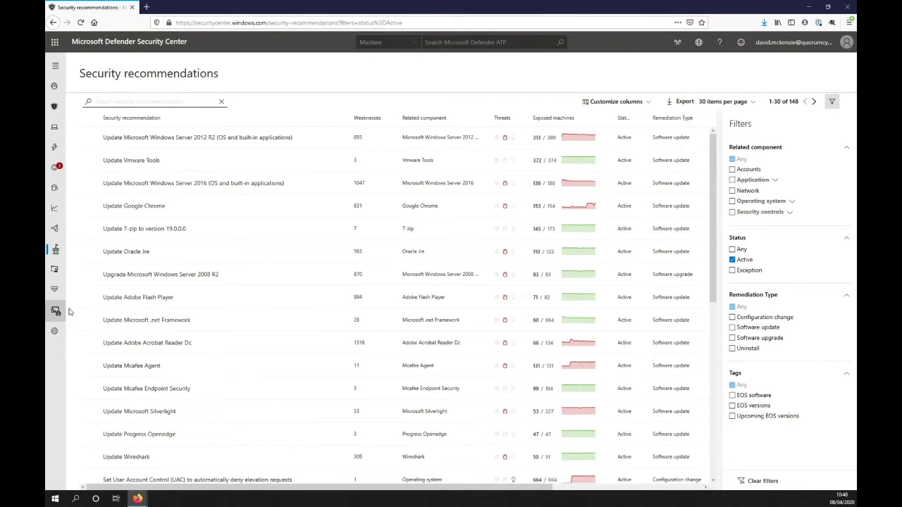
mouse_move(59, 259)
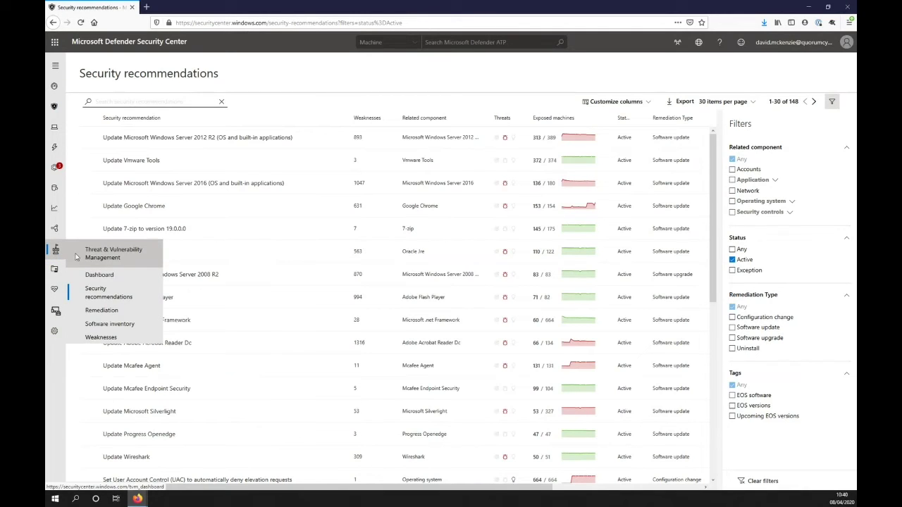
click(109, 337)
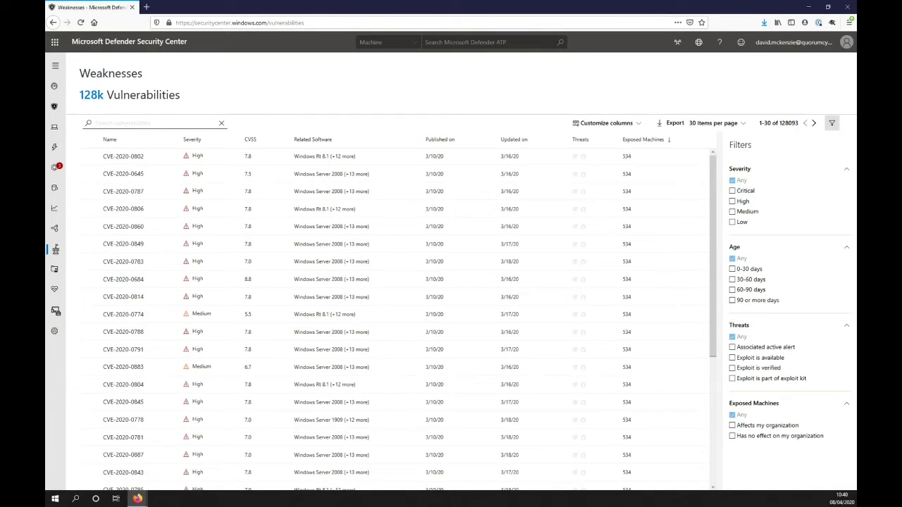
- Open the Alerts queue and look through the alerts from the last day
click(56, 149)
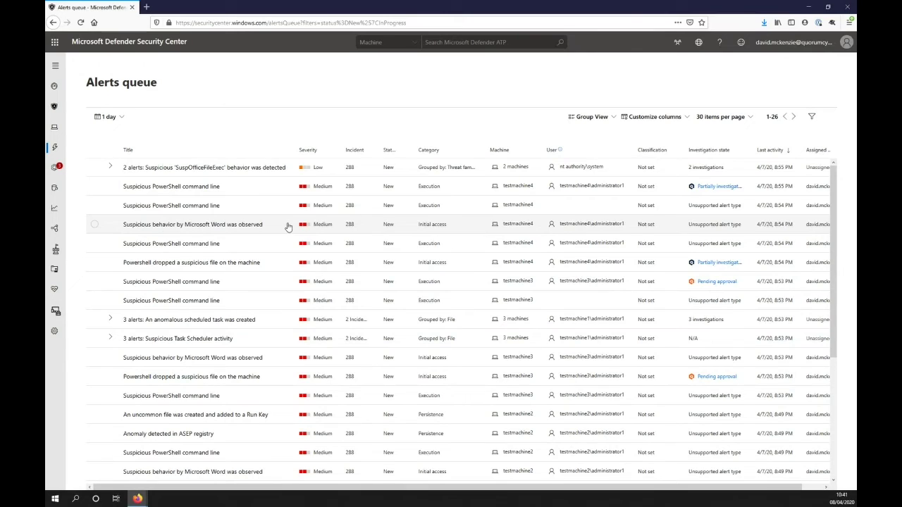
scroll(288, 227, down, 2)
scroll(331, 258, up, 2)
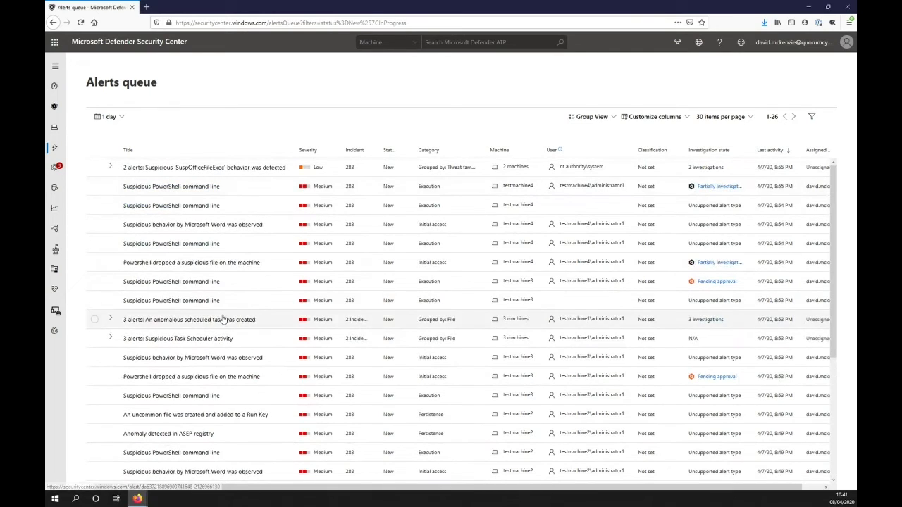
- Open the Incidents list and review the details and alerts of incident 286
click(55, 107)
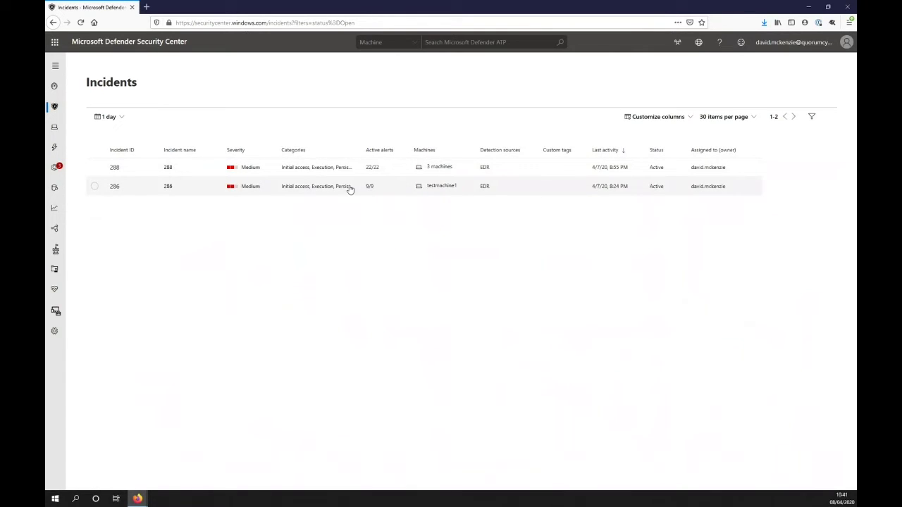
click(122, 189)
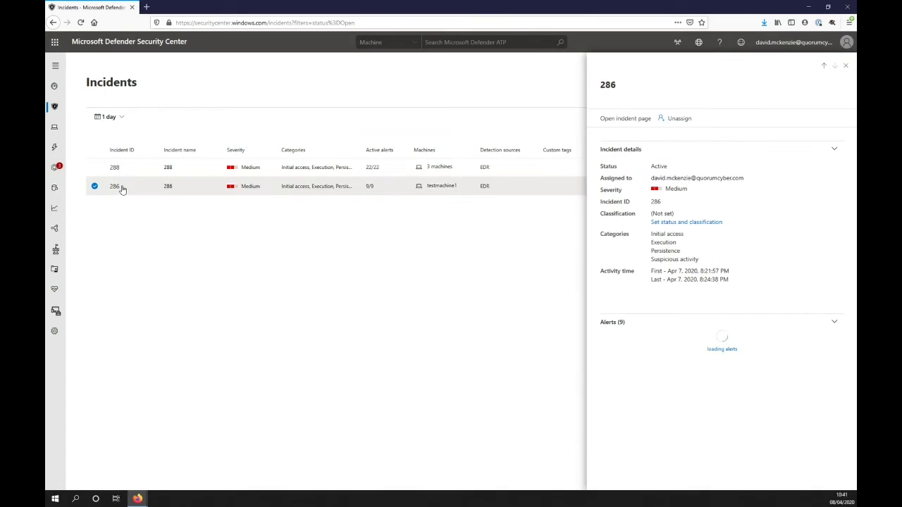
scroll(782, 371, down, 1)
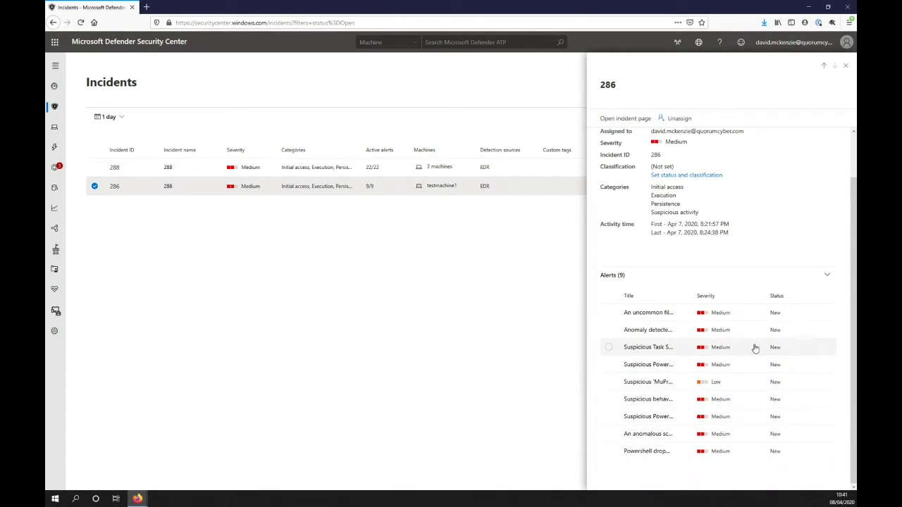
- Open incident 286's page and inspect its Suspicious PowerShell command line alert, including the file page for powershell.exe from the process tree
scroll(698, 247, up, 1)
click(617, 121)
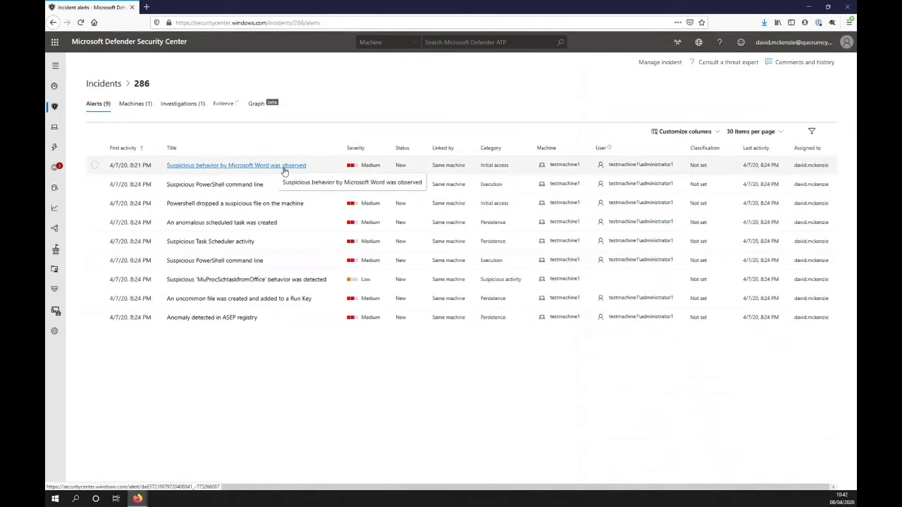
click(261, 185)
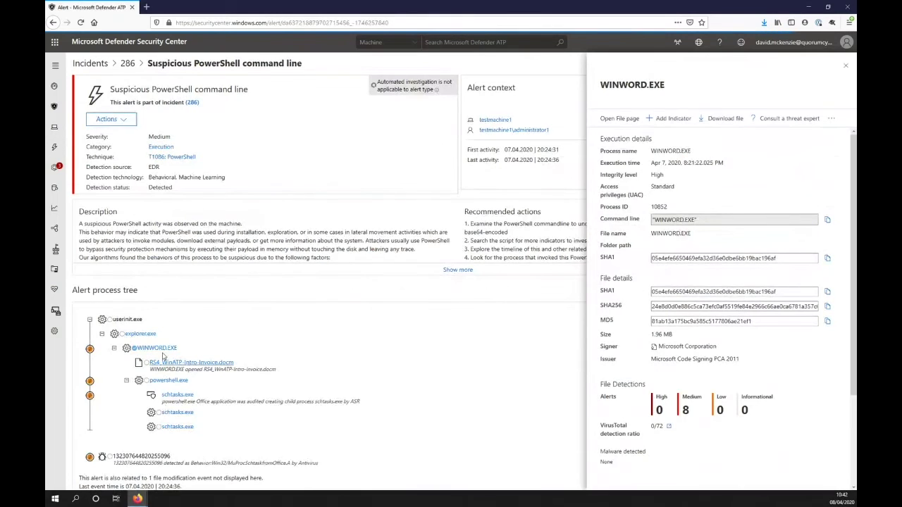
click(176, 381)
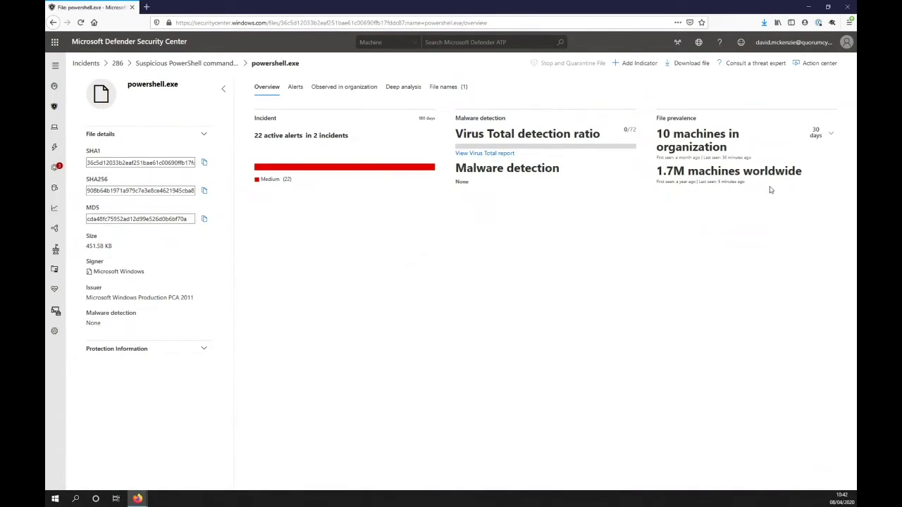
click(195, 63)
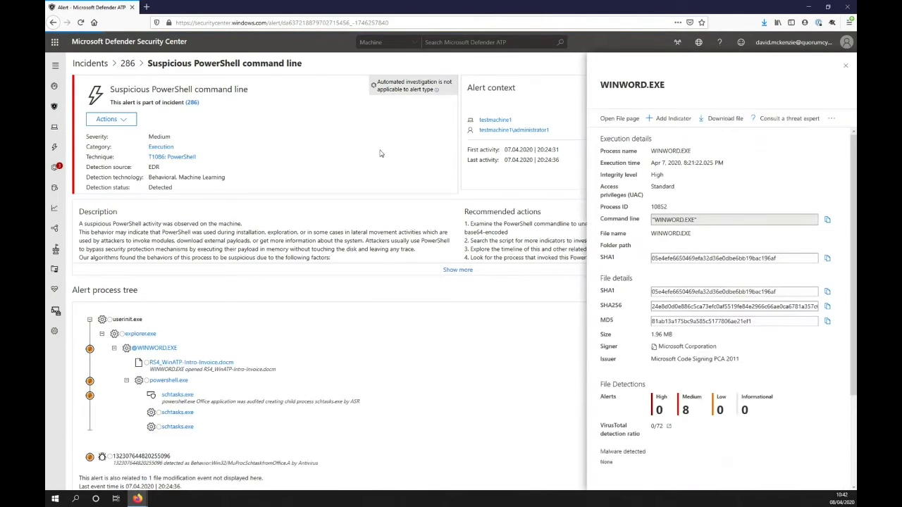
- View incident 286's graph and inspect the file details of the WinATP-Intro-Backdoor.exe and powershell.exe nodes
click(127, 64)
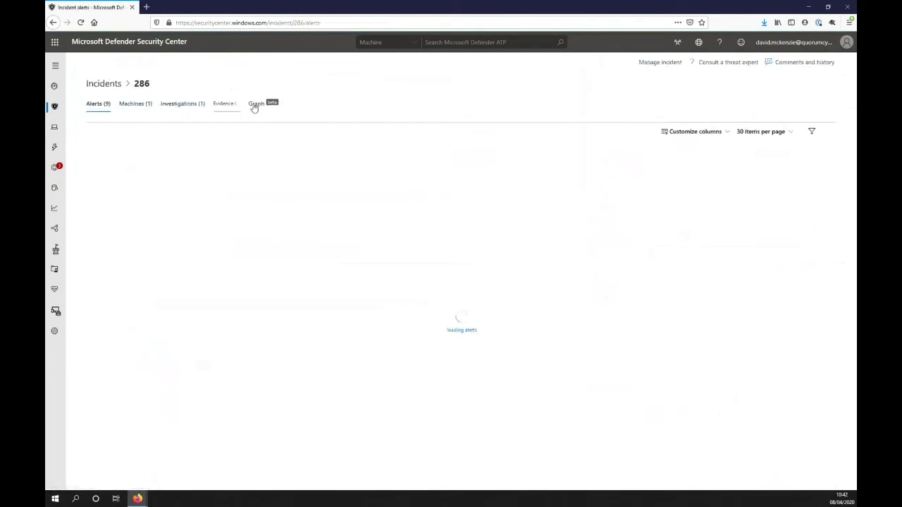
click(254, 105)
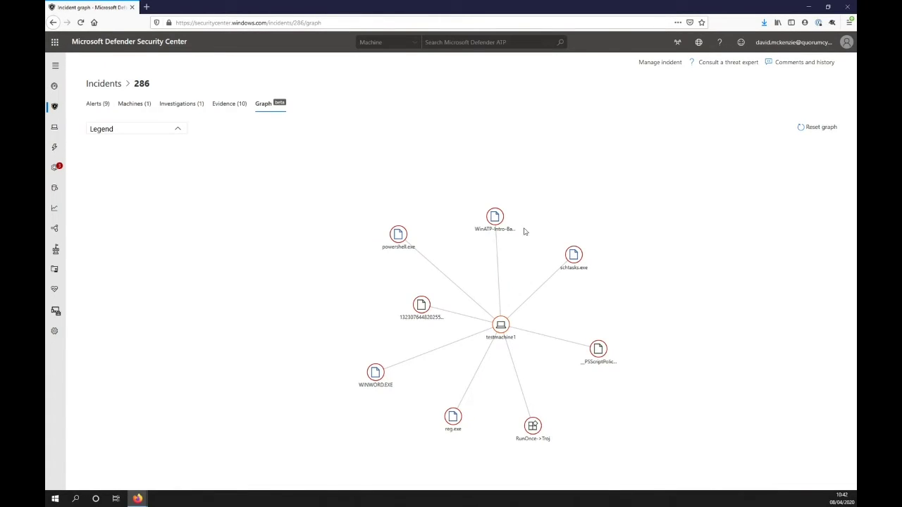
click(495, 218)
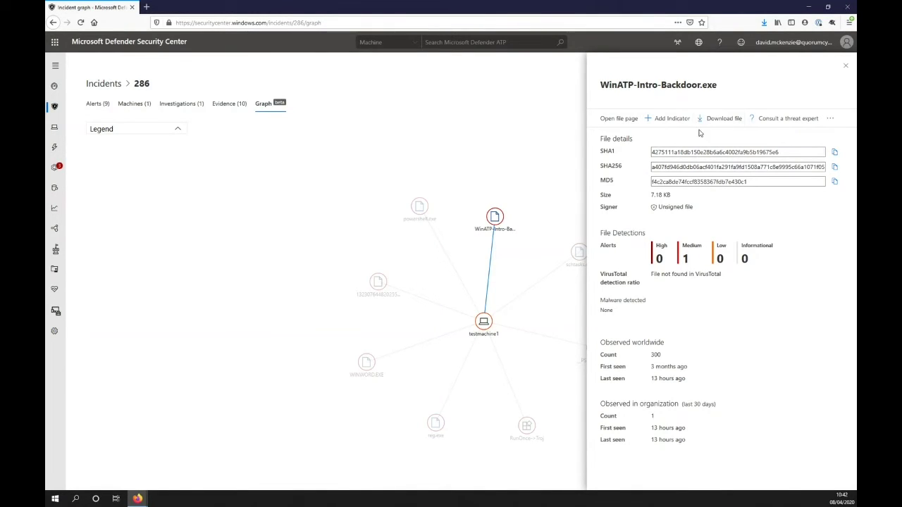
click(420, 207)
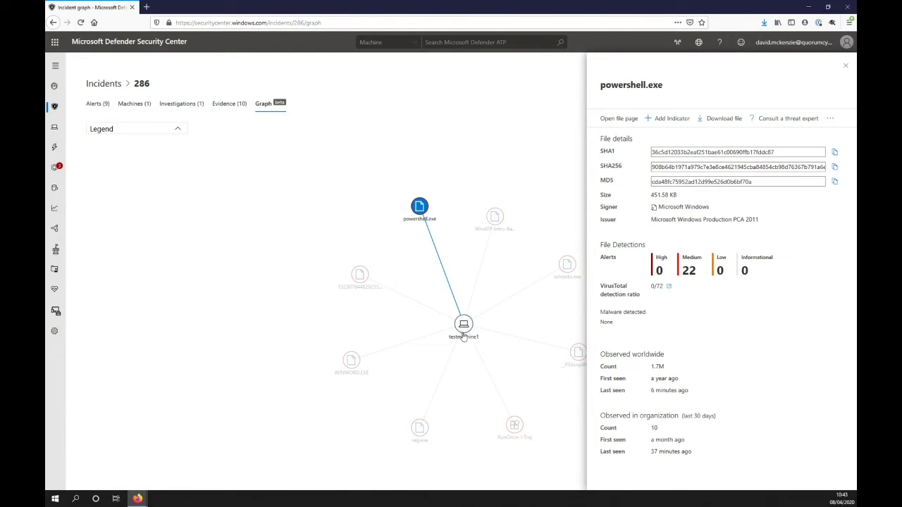
- View the persistence methods in incident 286's evidence and the incident's list of investigations
click(233, 112)
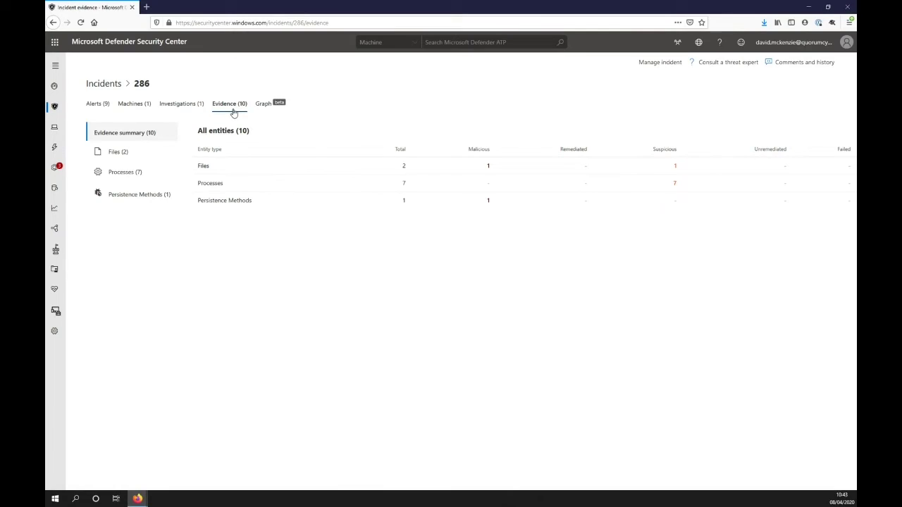
click(140, 202)
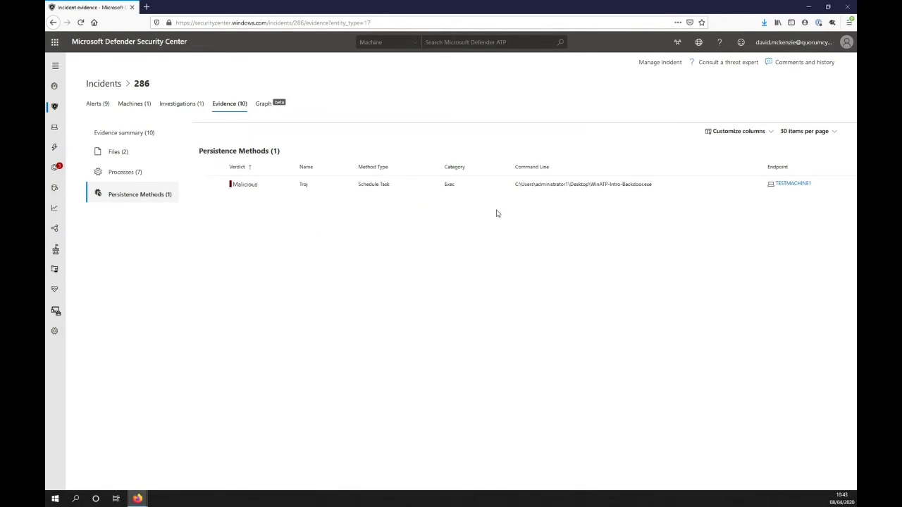
click(176, 104)
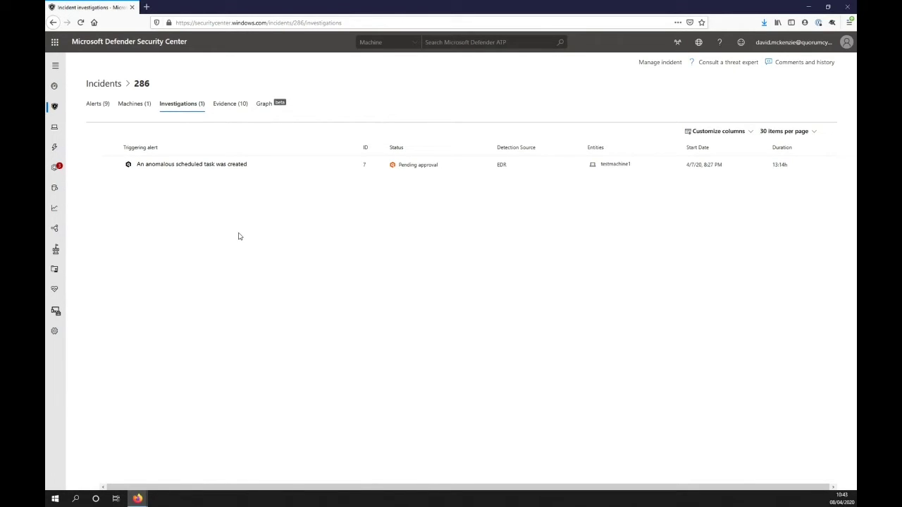
- Open the full investigation page for "An anomalous scheduled task was created" and view its investigation graph
click(173, 169)
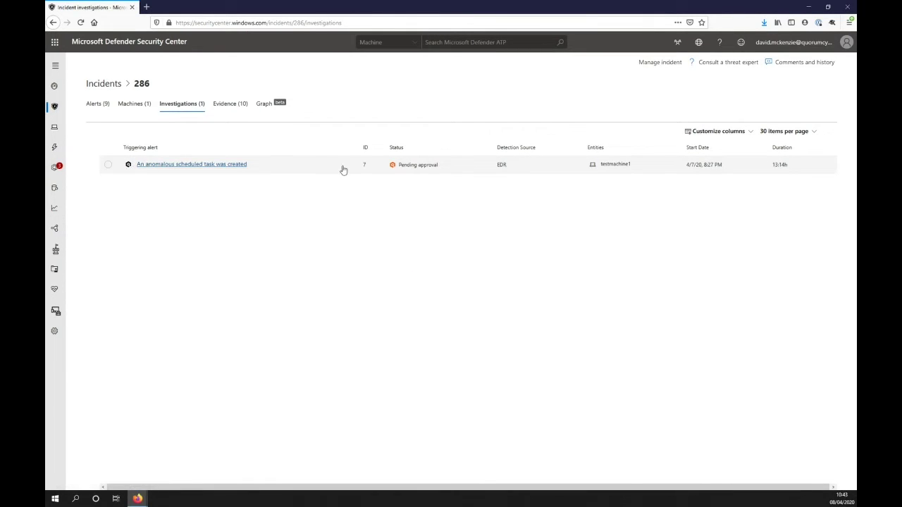
click(420, 166)
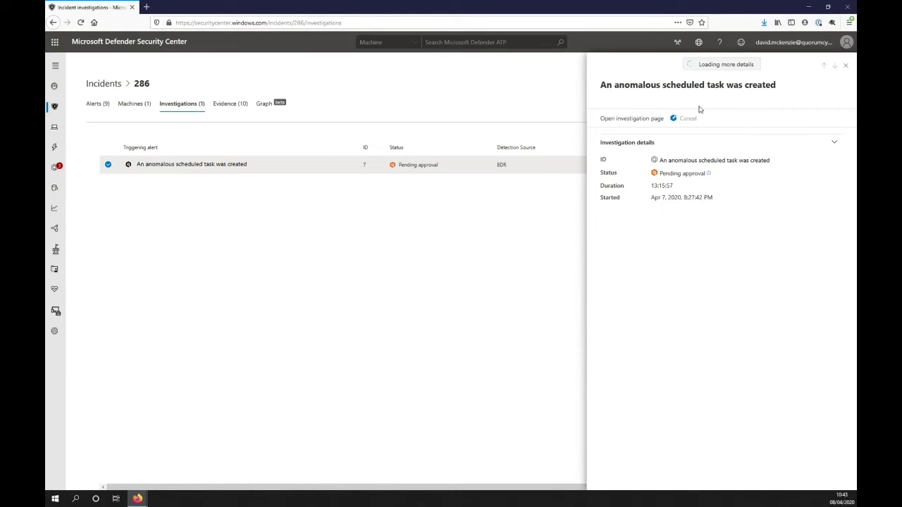
click(617, 119)
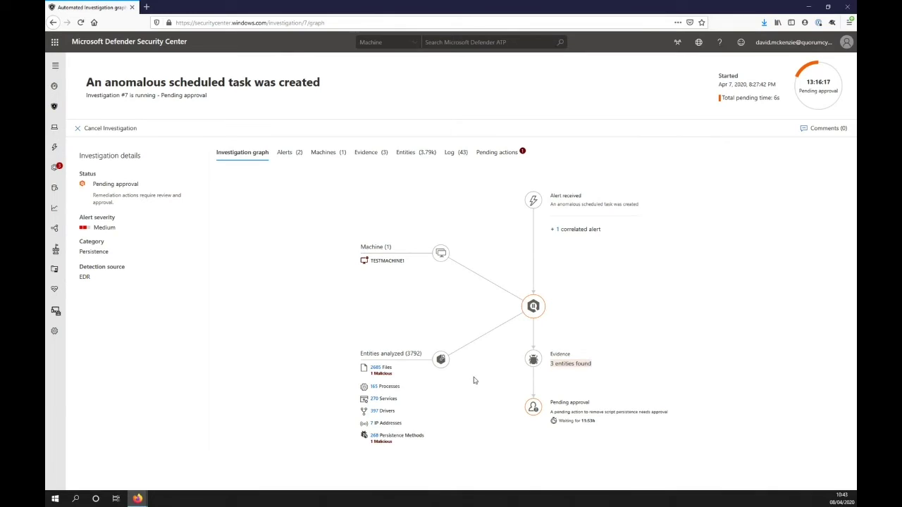
- Review the investigation's log, pending actions, alerts and investigated machines
click(449, 154)
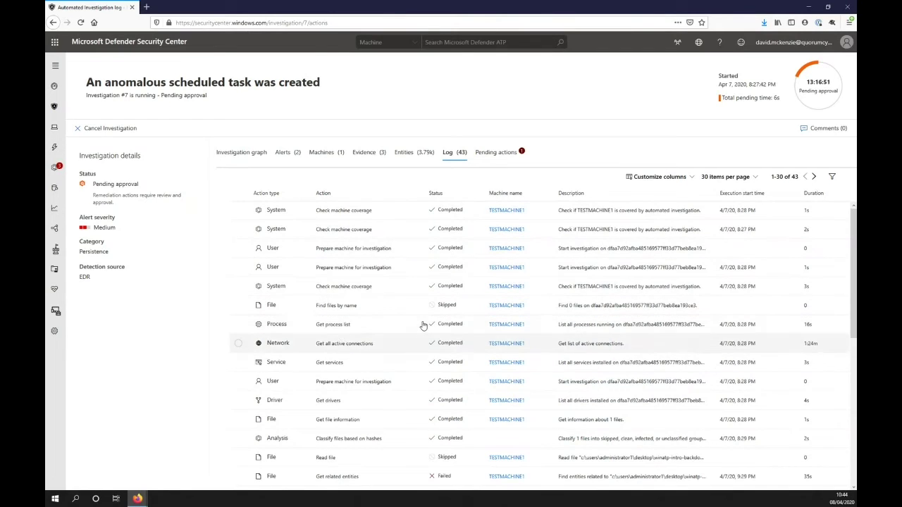
click(489, 161)
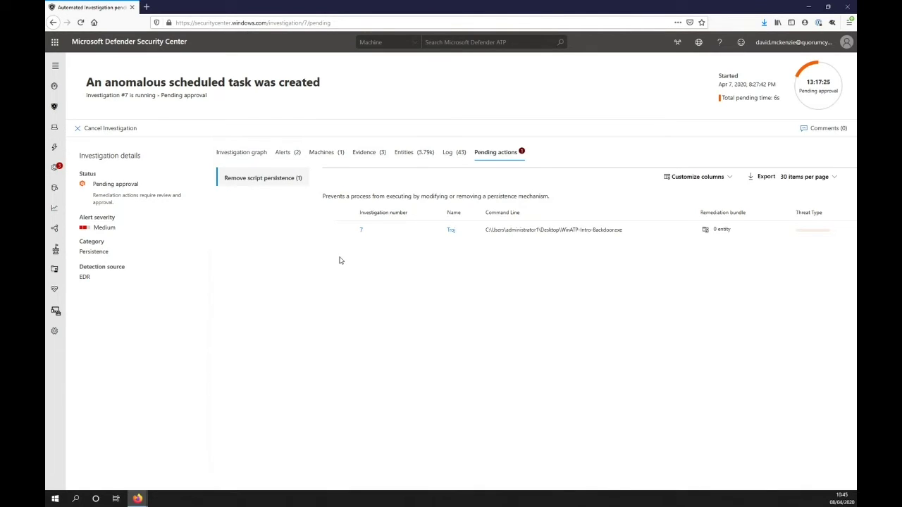
click(284, 156)
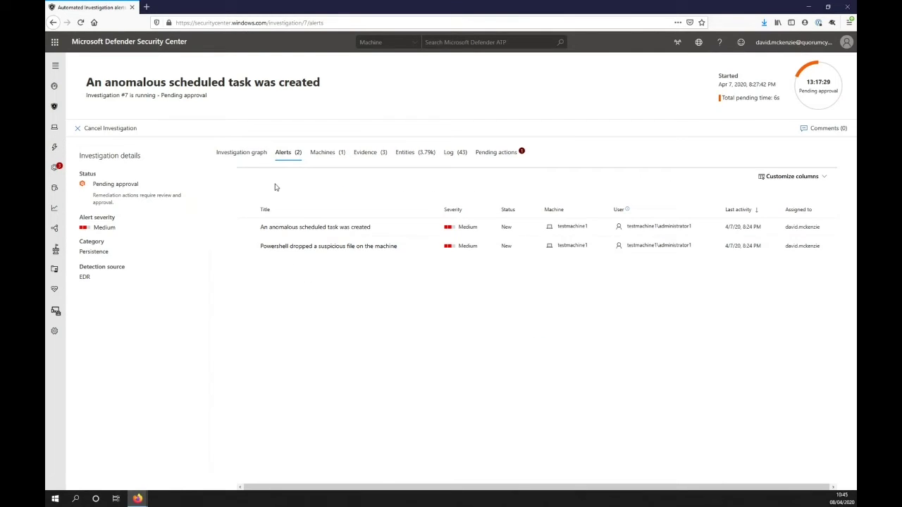
click(325, 156)
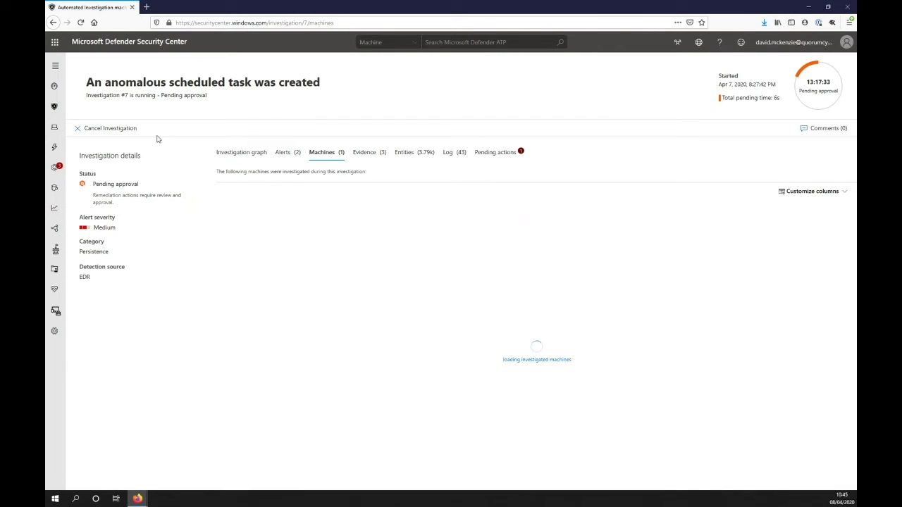
- Open the Action Center for automated investigations and review its history and pending actions
mouse_move(57, 169)
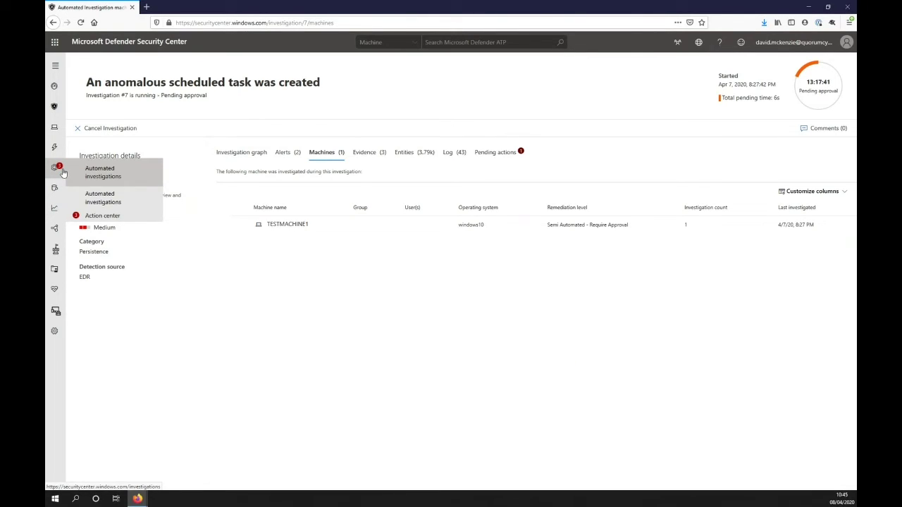
click(104, 216)
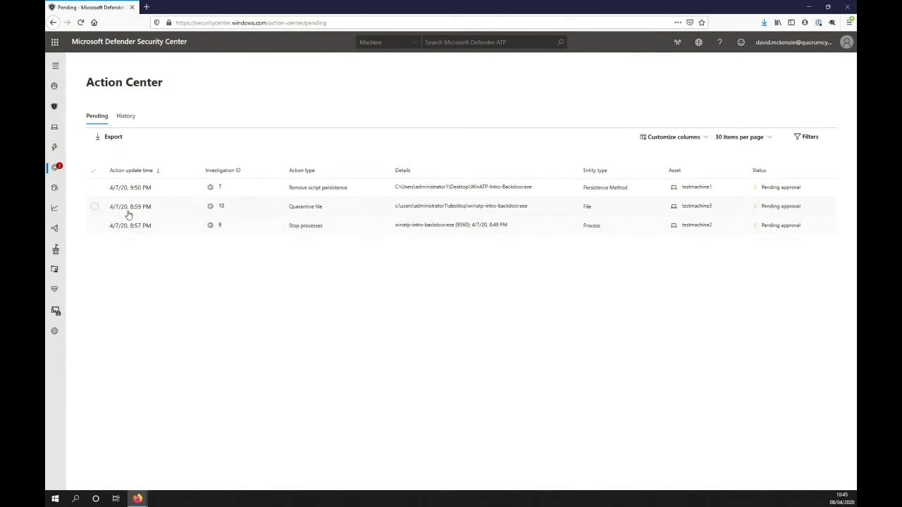
click(124, 117)
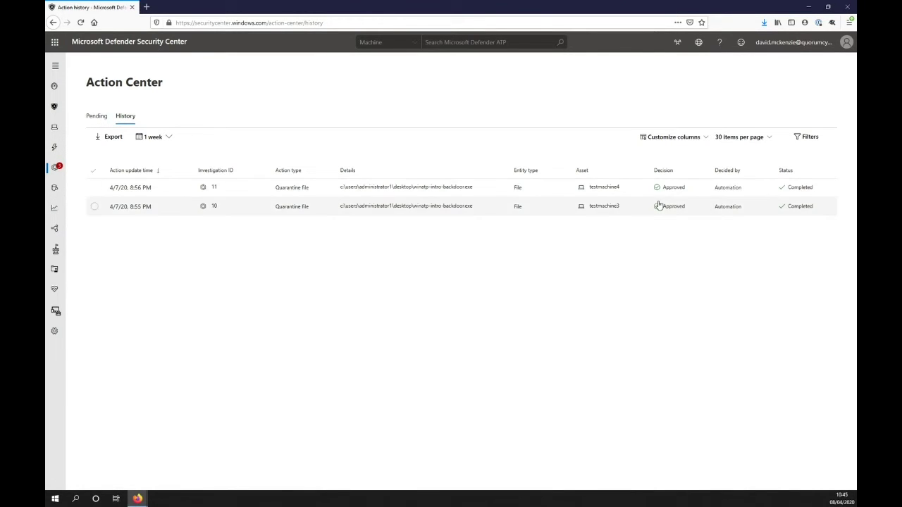
click(90, 121)
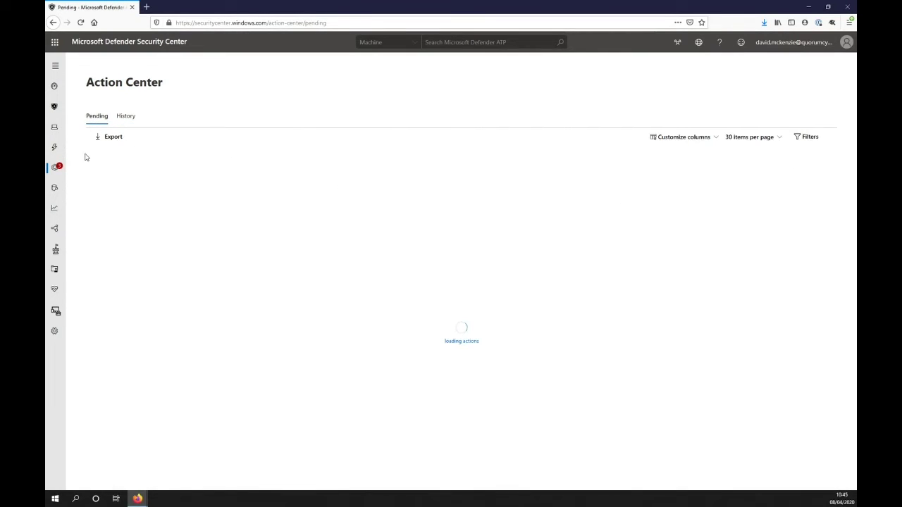
mouse_move(49, 238)
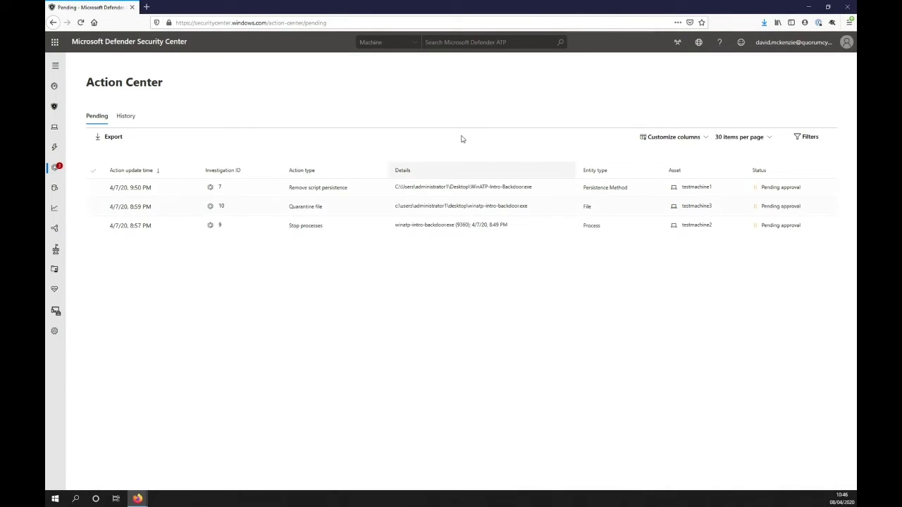
- Search the machines for dm-xps and open that machine's overview page
click(414, 45)
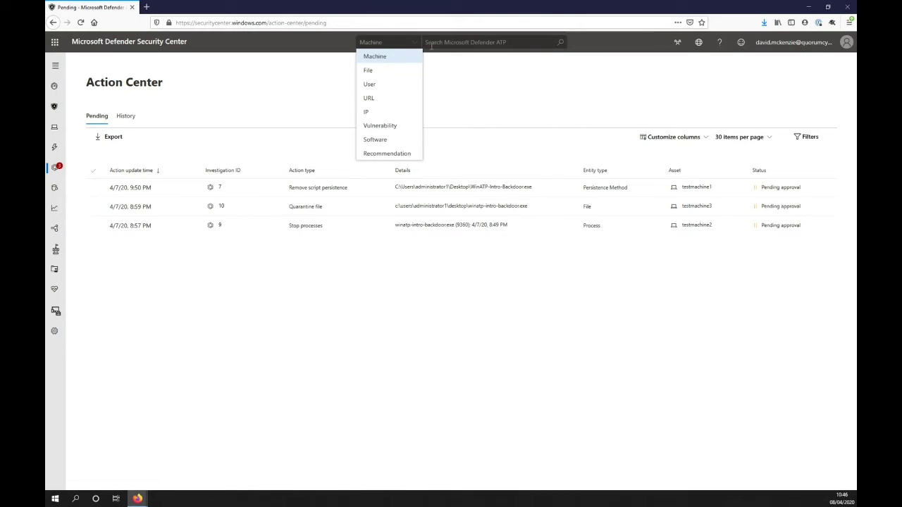
click(383, 60)
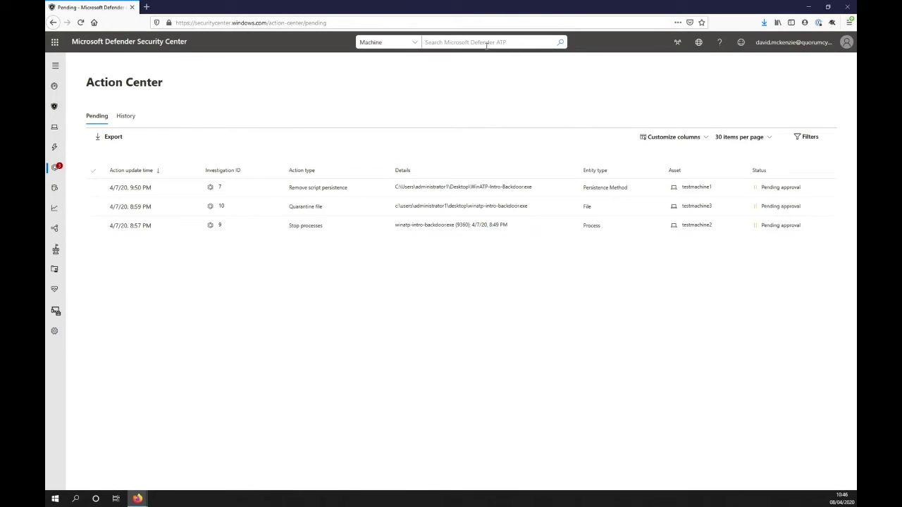
text(dm-xps)
key(Return)
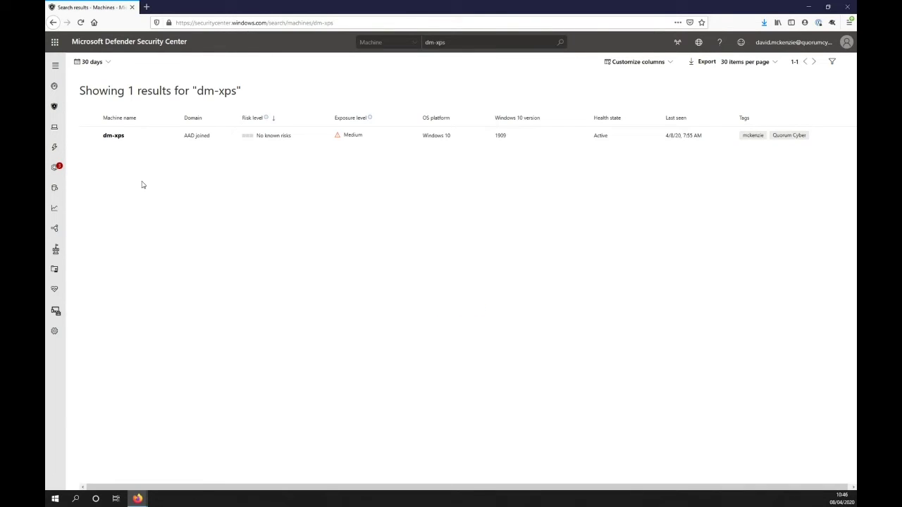
click(118, 141)
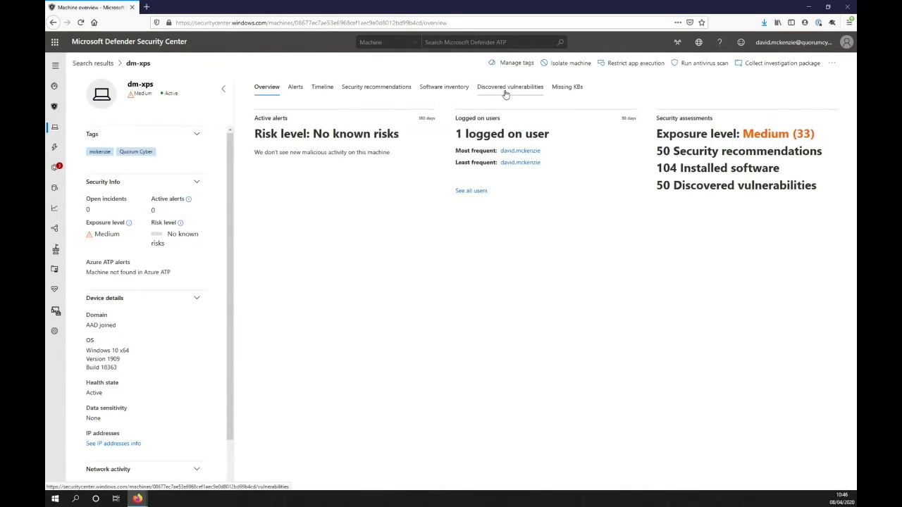
- Review the timeline, alerts and security recommendations of machine dm-xps
click(318, 92)
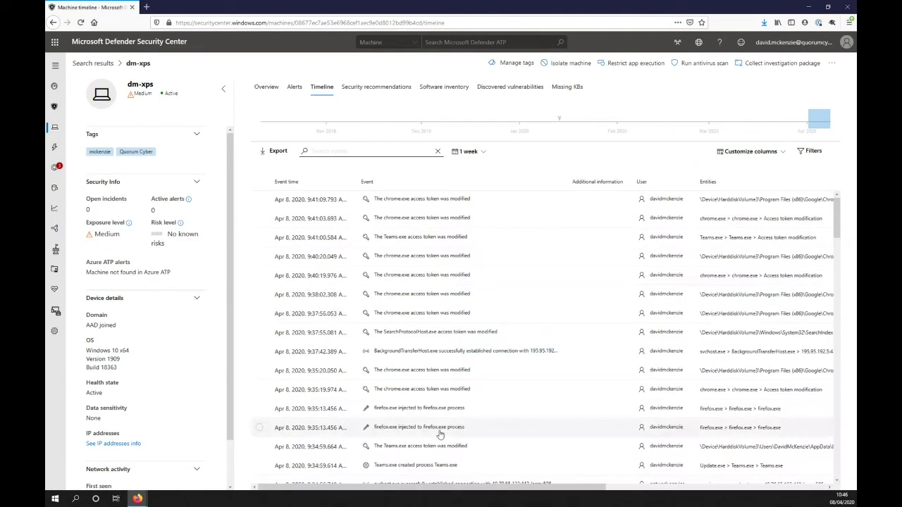
click(295, 88)
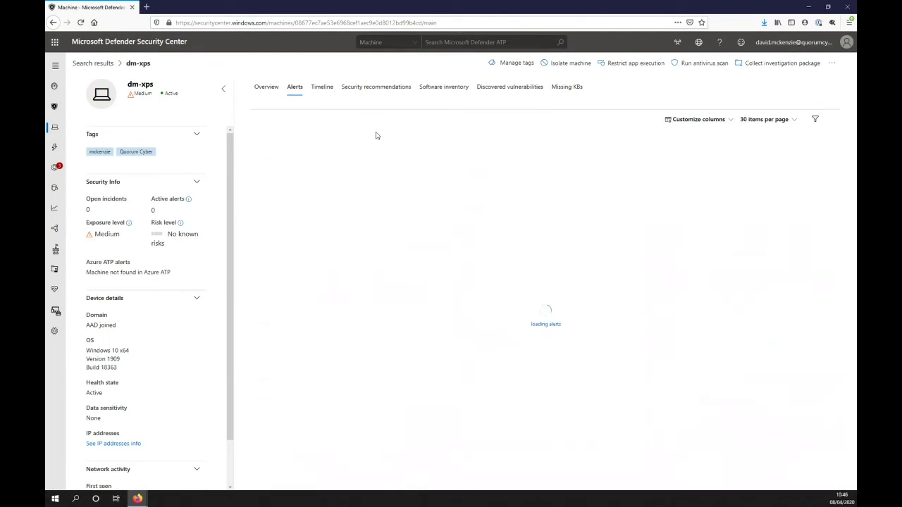
click(376, 88)
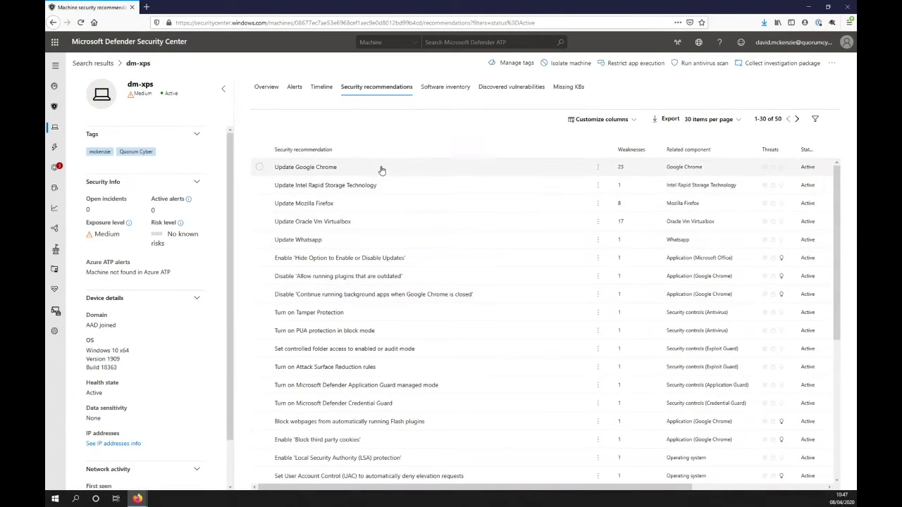
scroll(423, 225, down, 4)
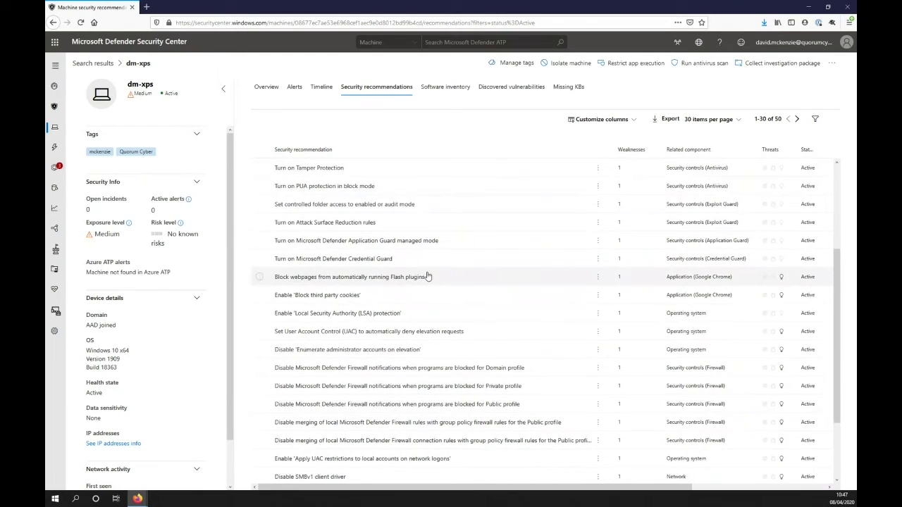
- Check dm-xps's software inventory, discovered vulnerabilities and missing KBs, and return to the machine's overview
click(445, 87)
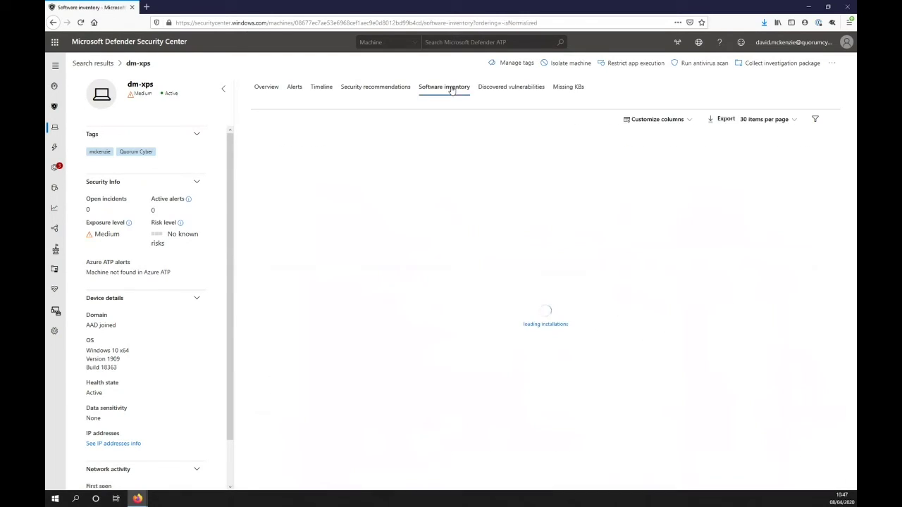
click(527, 90)
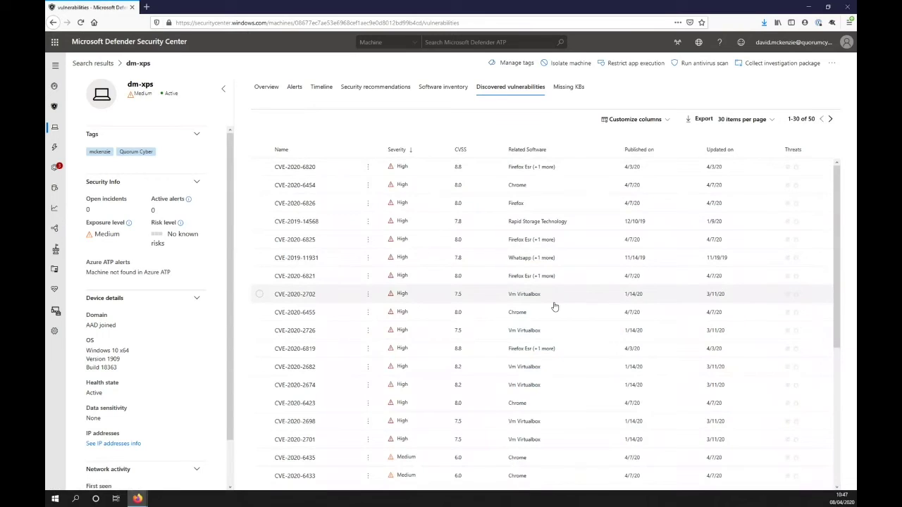
click(566, 88)
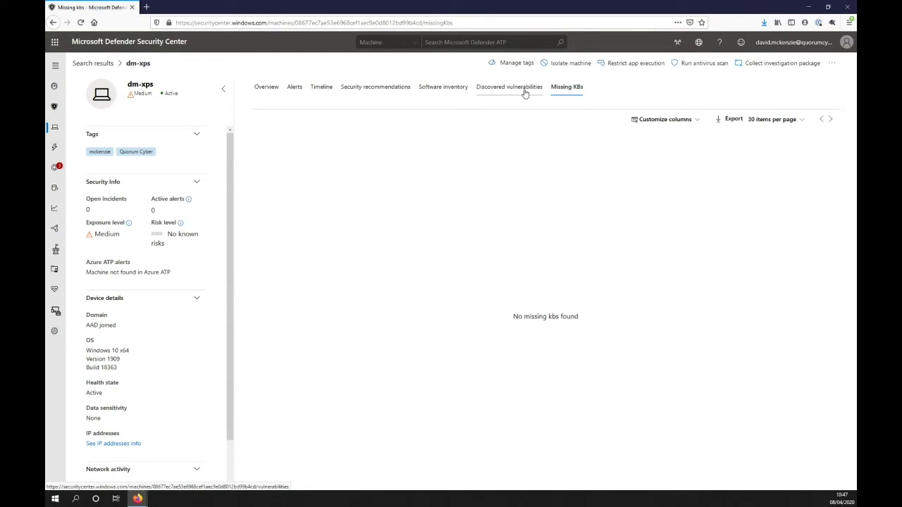
click(274, 89)
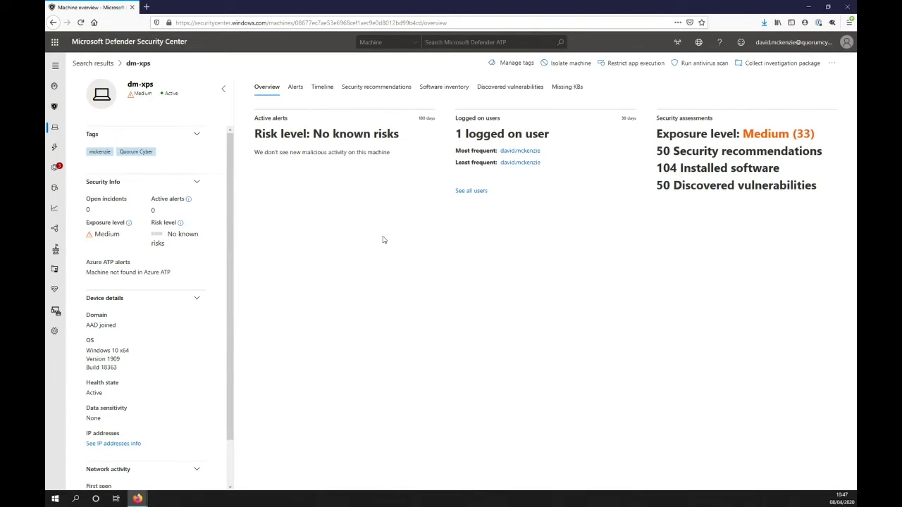
- Open Advanced hunting, load the saved query "IP Compromised Addresses search" and examine its compromised IP list and DeviceNetworkEvents joins
click(55, 190)
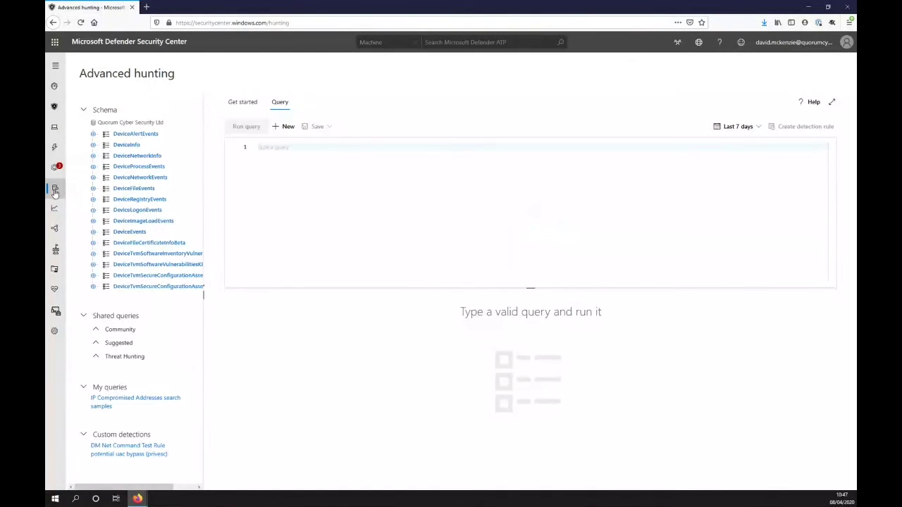
click(122, 400)
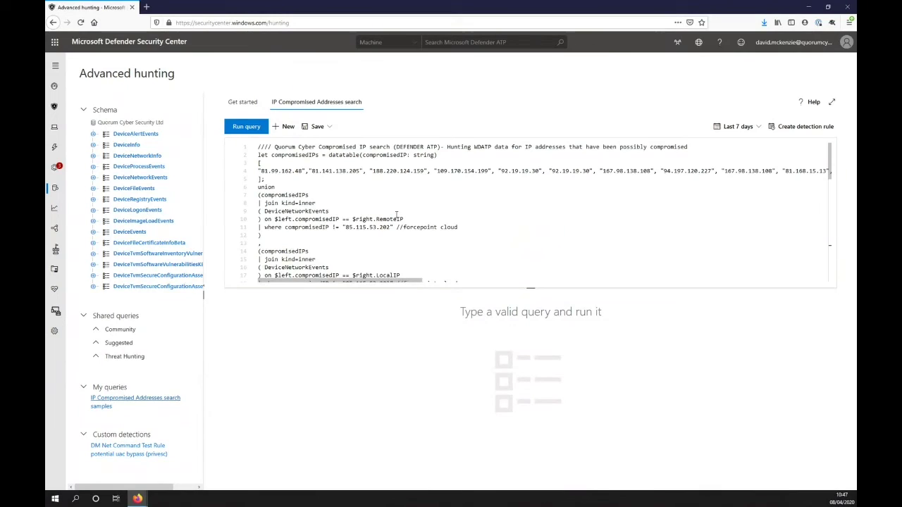
click(498, 185)
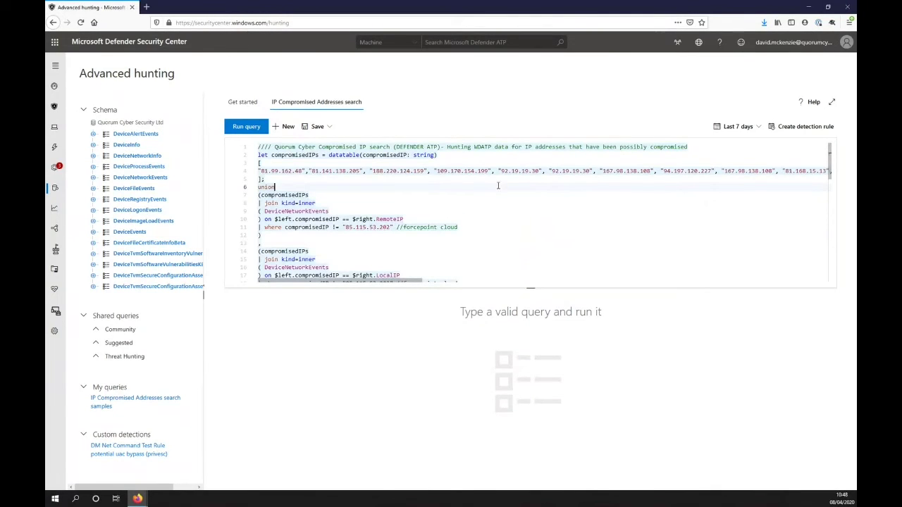
shift+click(272, 155)
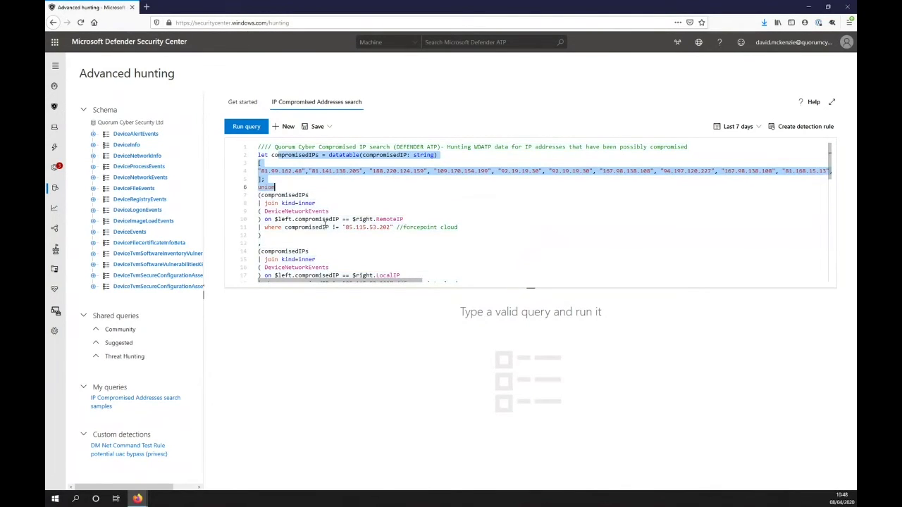
shift+click(354, 267)
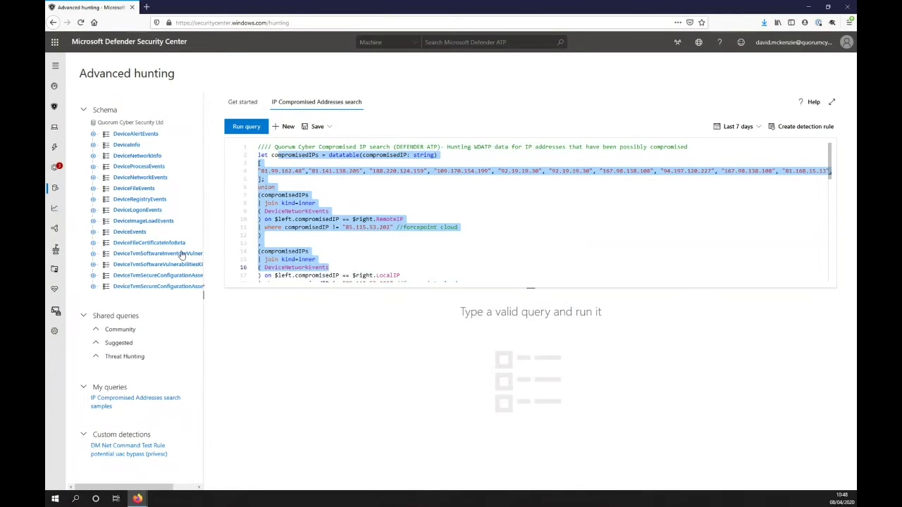
click(357, 204)
- Run the compromised IP addresses query and review the result columns from Timestamp through LoggedOnUsers
click(247, 131)
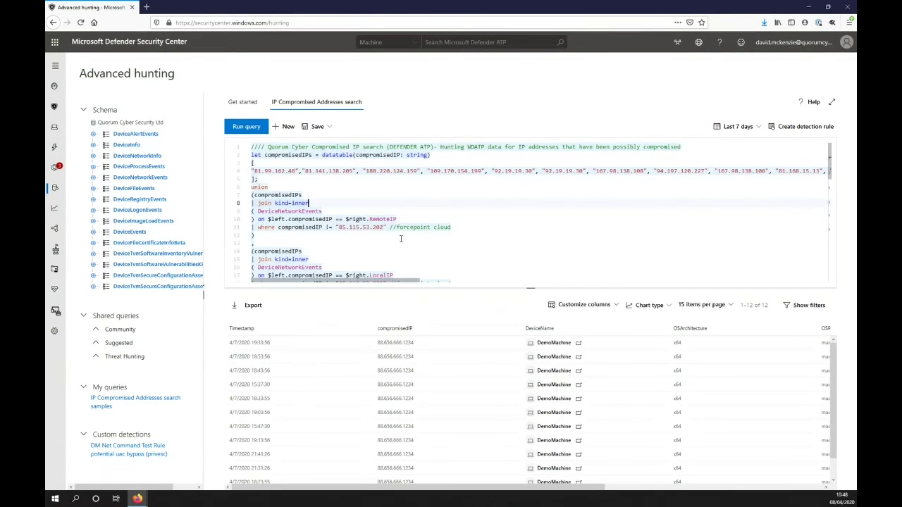
drag(387, 488, 590, 488)
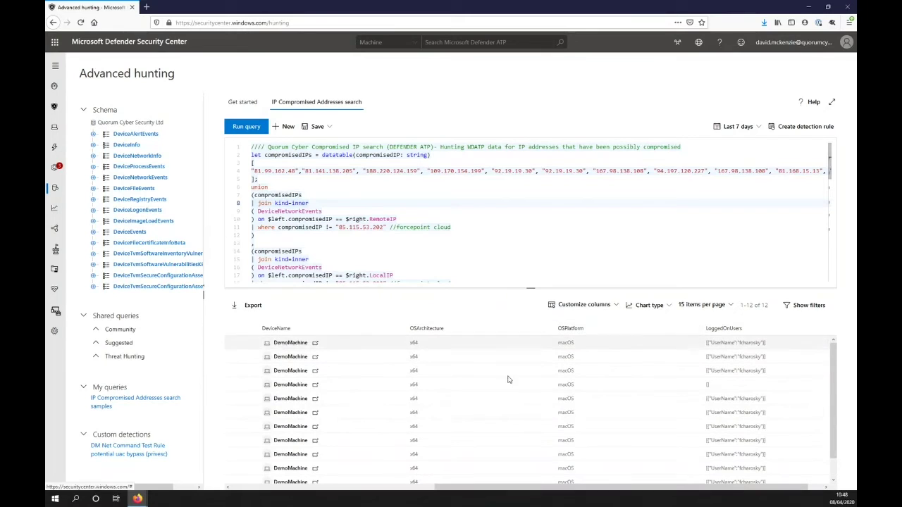
drag(442, 489, 236, 490)
click(378, 243)
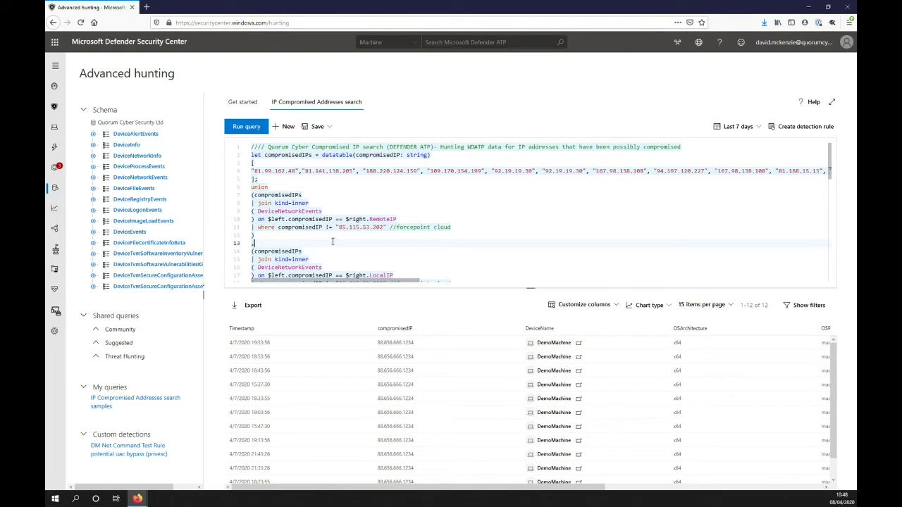
- Load the saved query "samples" and run its DeviceInfo queries for device dm-xps and for the named logged-on user
click(102, 406)
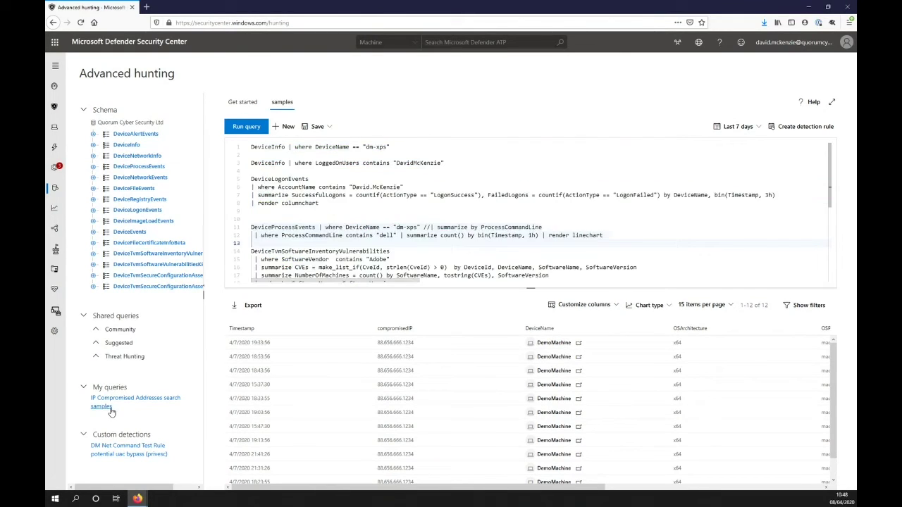
click(327, 156)
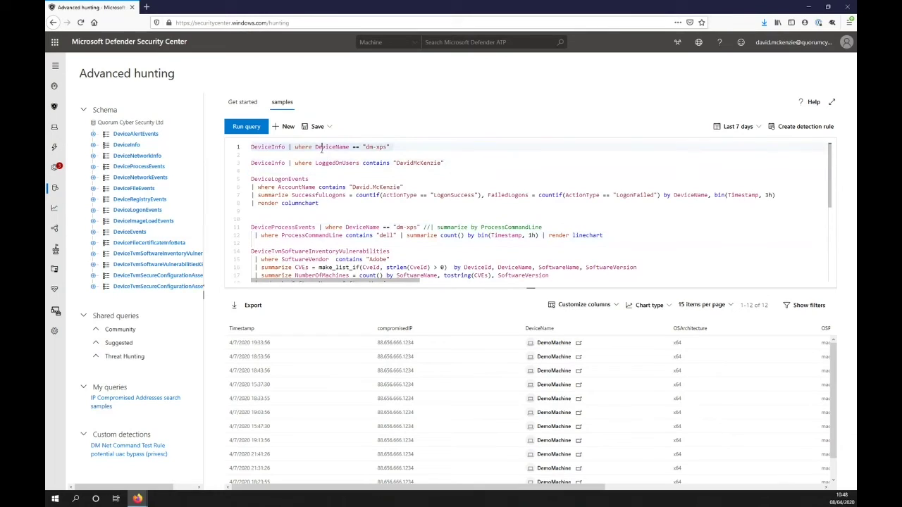
key(shift+Return)
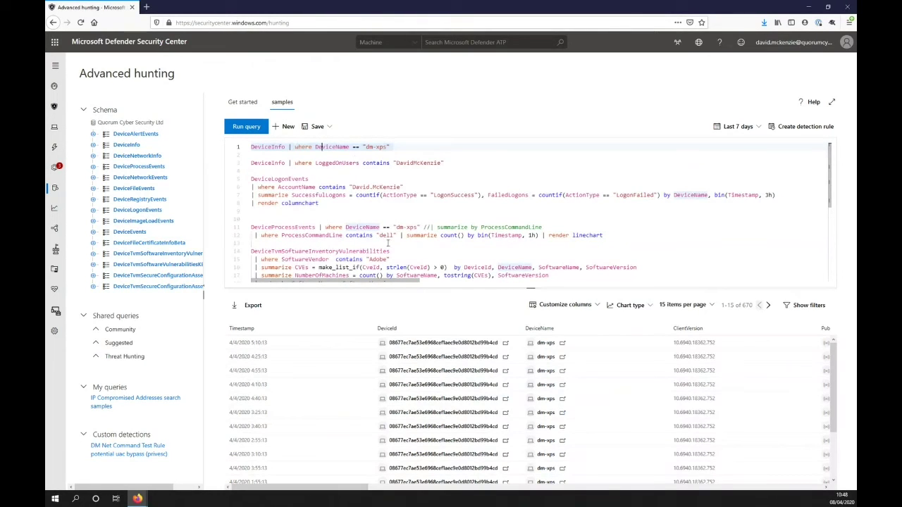
click(328, 163)
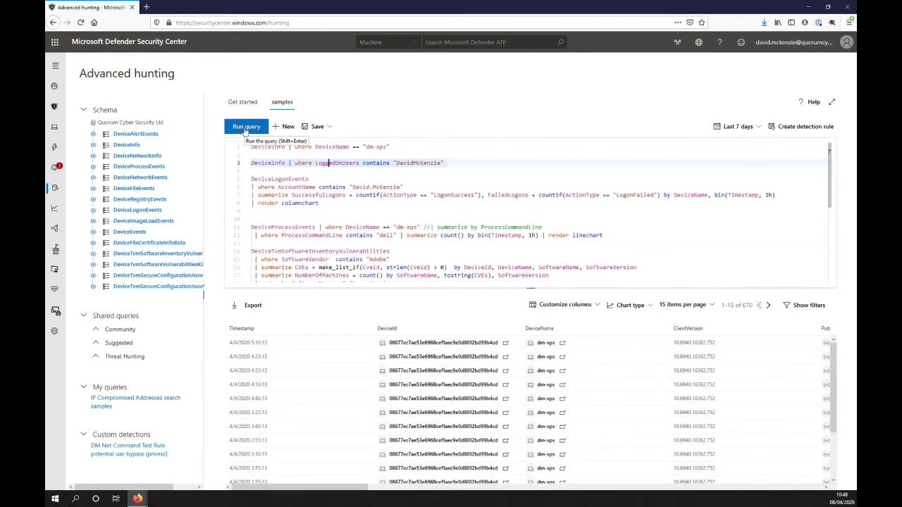
click(245, 127)
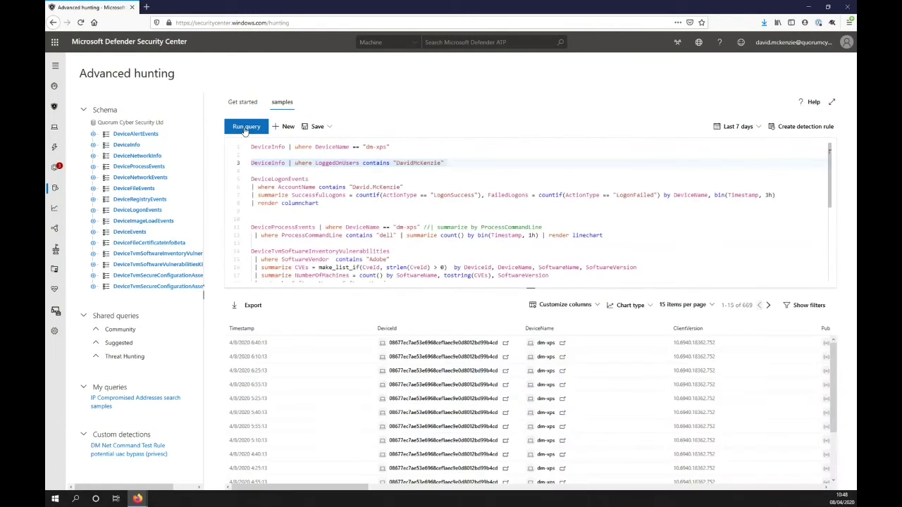
- Run the DeviceLogonEvents sample that charts successful and failed logons in columns, and show the result filters
scroll(581, 384, up, 2)
click(314, 188)
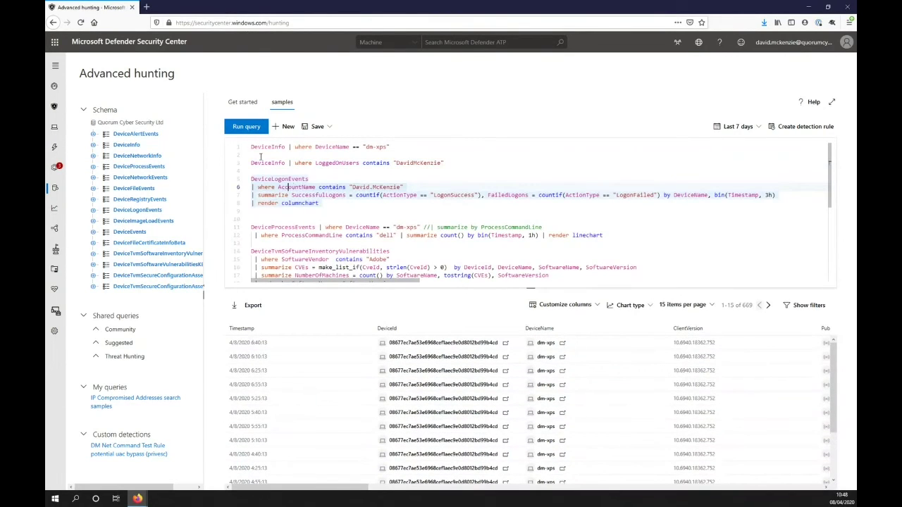
click(245, 129)
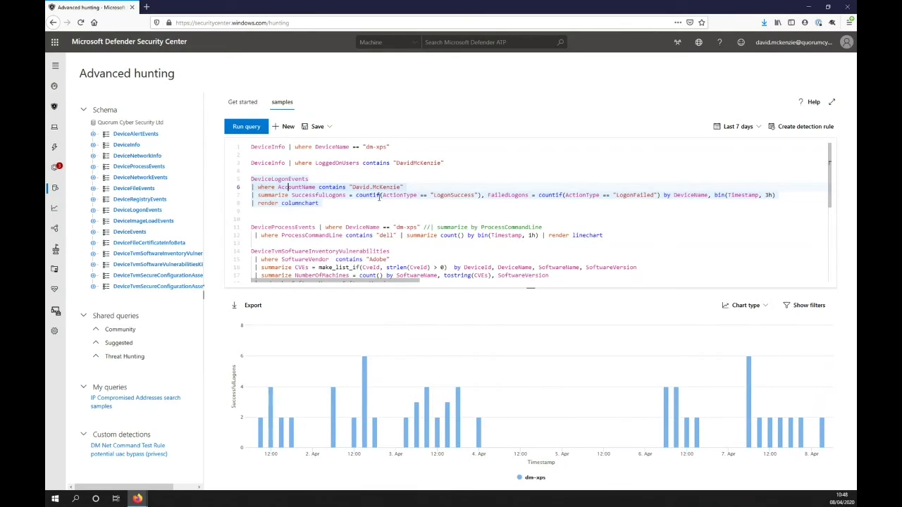
click(810, 306)
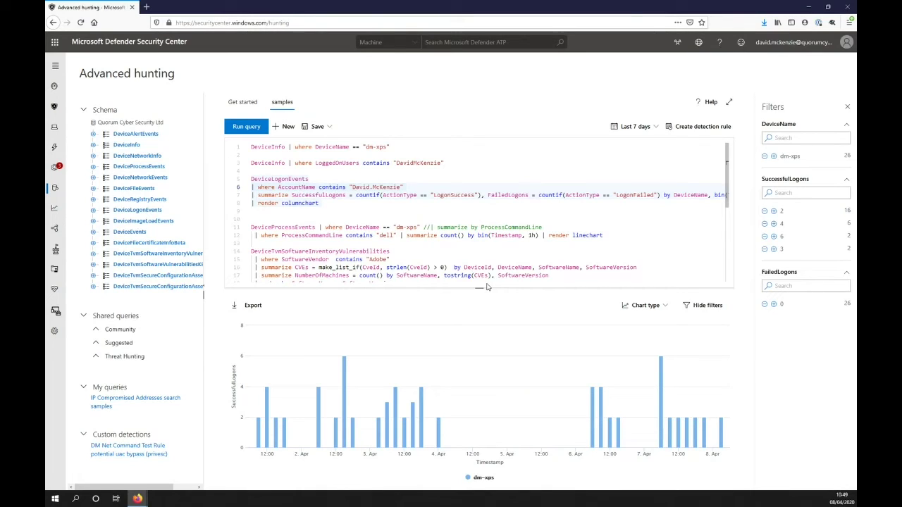
- Run the DeviceProcessEvents sample that charts dm-xps command lines containing "dell" as an hourly line chart
click(284, 236)
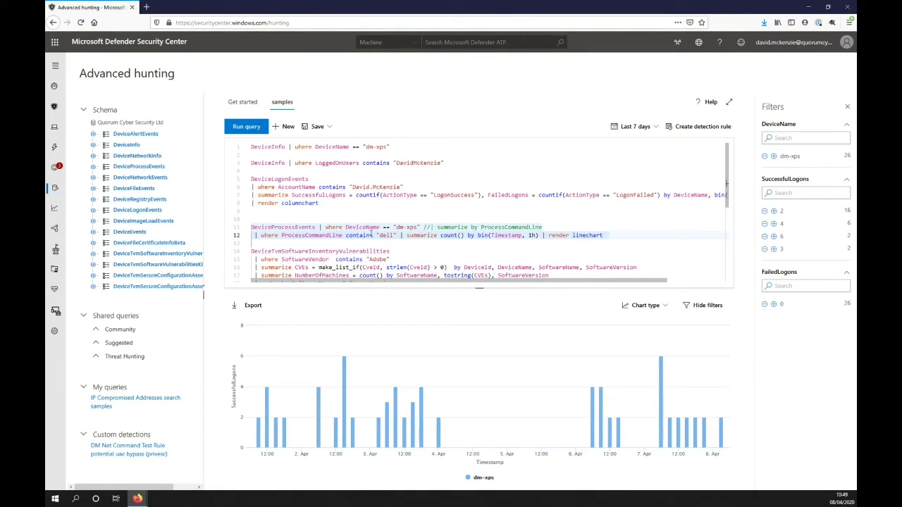
click(246, 129)
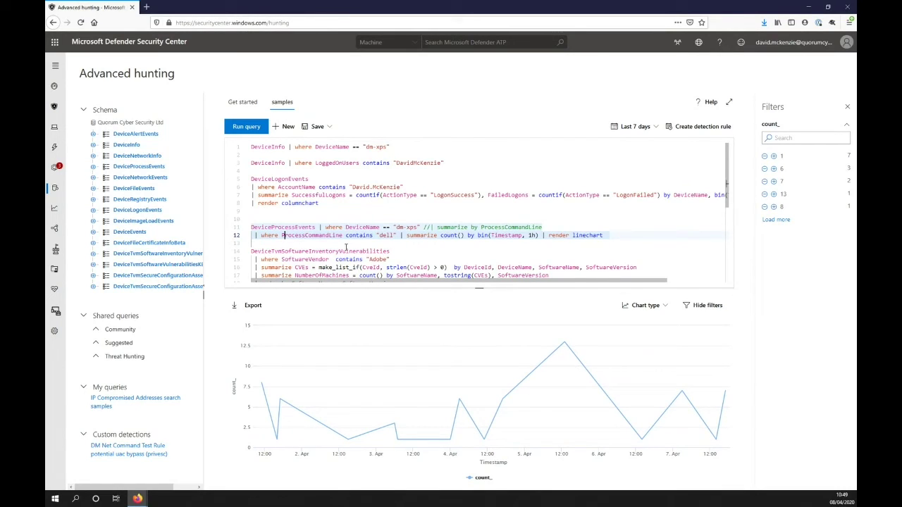
- Run the DeviceTvmSoftwareInventoryVulnerabilities sample for vendor Adobe and review the listed software, CVEs, versions and machine numbers
scroll(423, 232, down, 1)
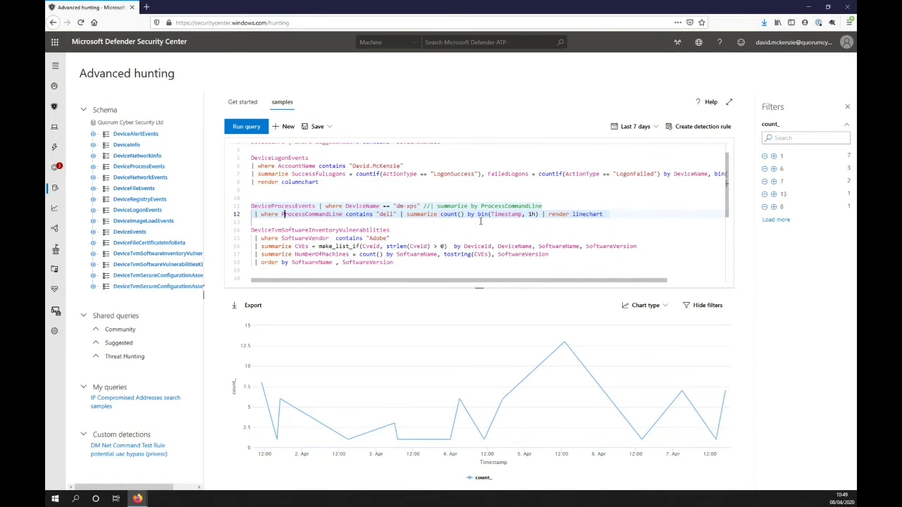
click(326, 246)
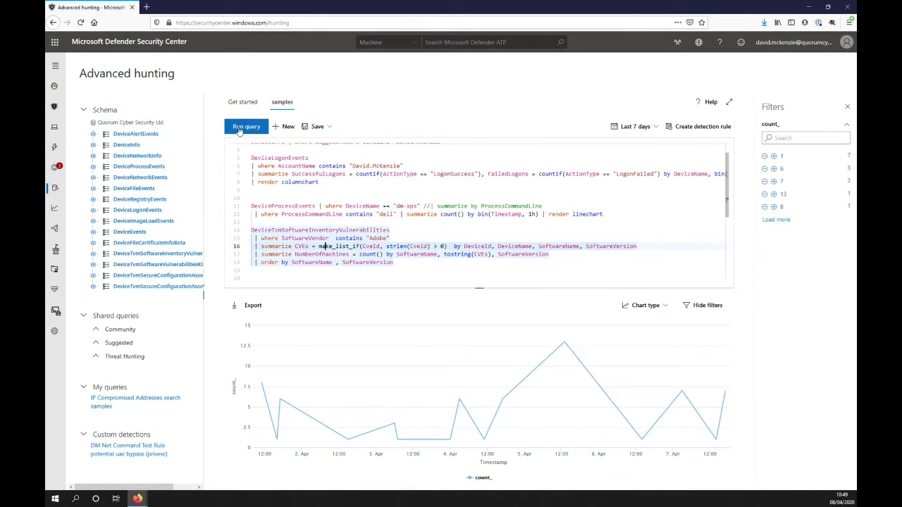
click(244, 126)
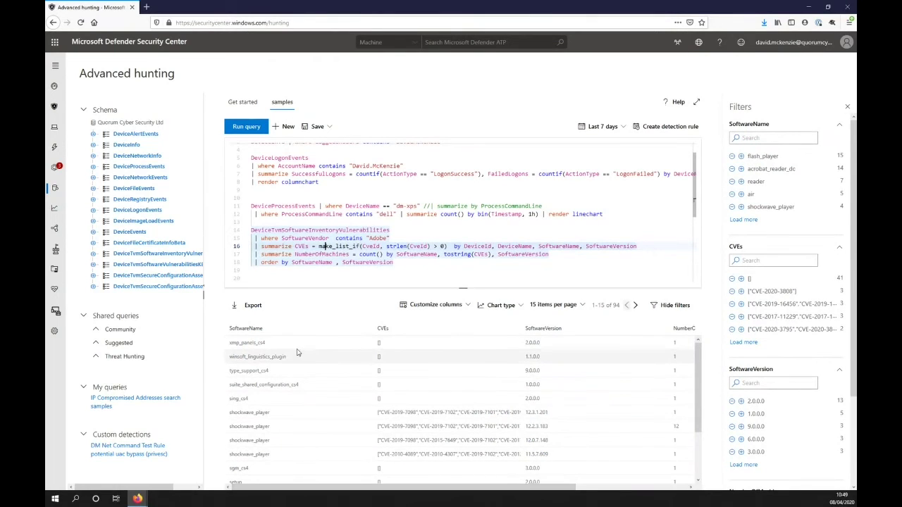
scroll(297, 353, down, 3)
drag(440, 488, 513, 490)
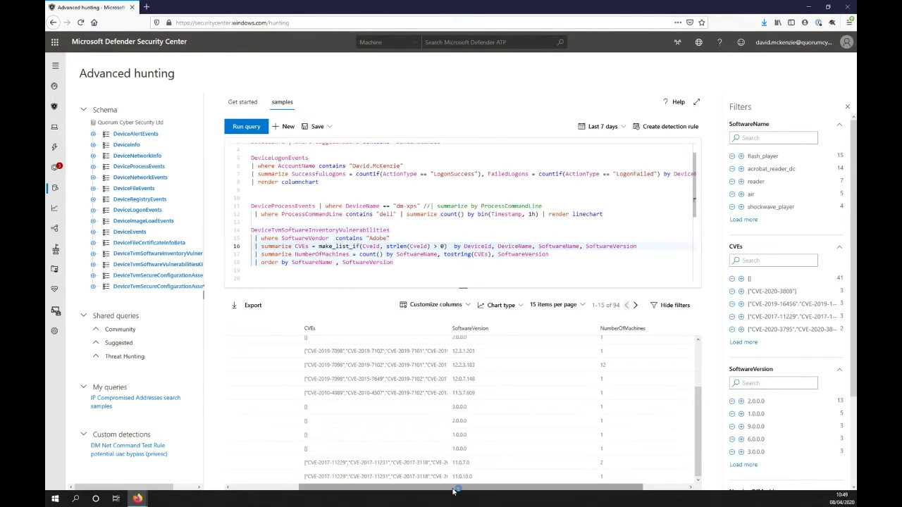
drag(454, 491, 384, 491)
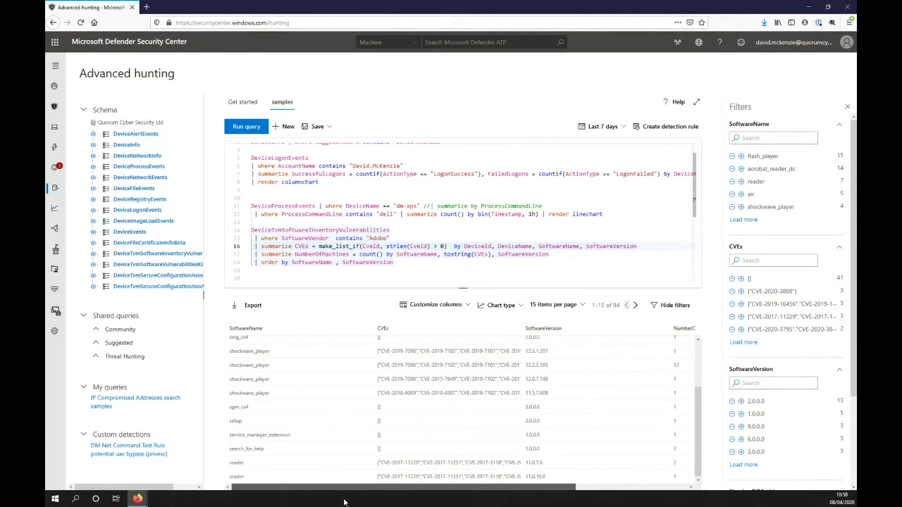
click(422, 257)
scroll(342, 226, up, 1)
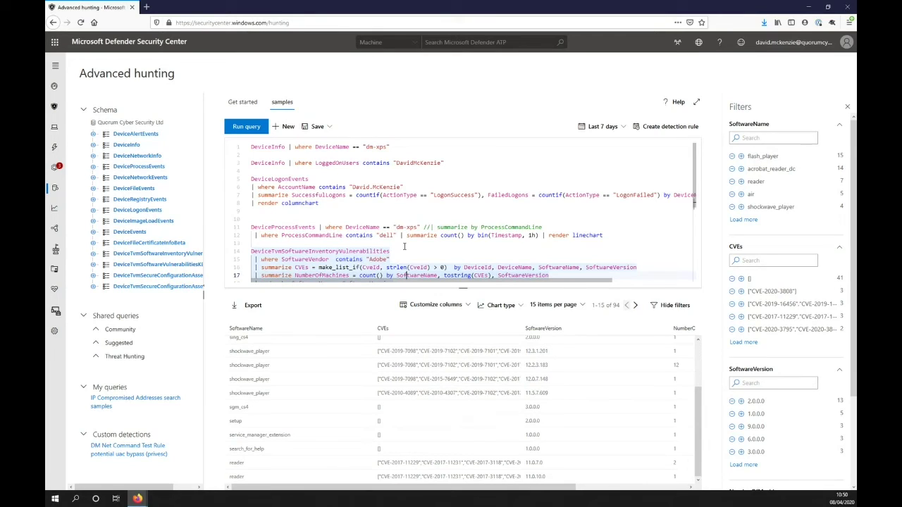
click(344, 204)
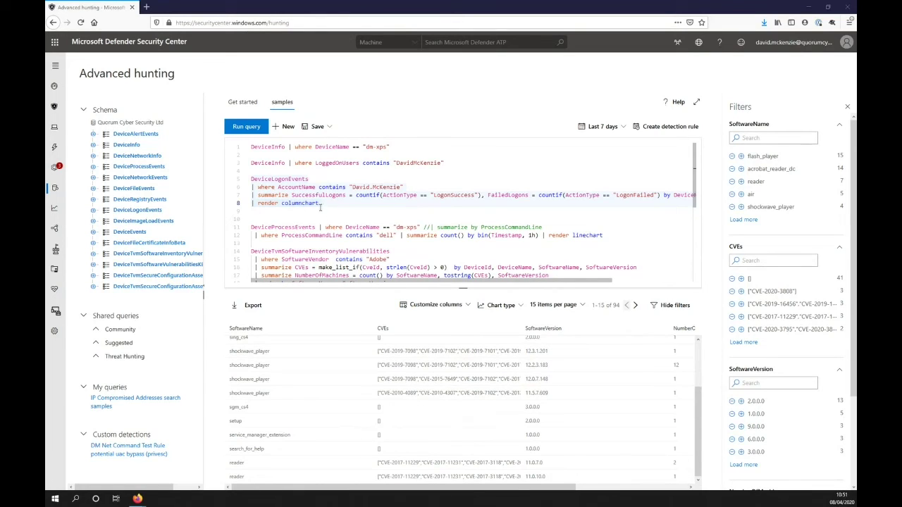
drag(322, 204, 317, 203)
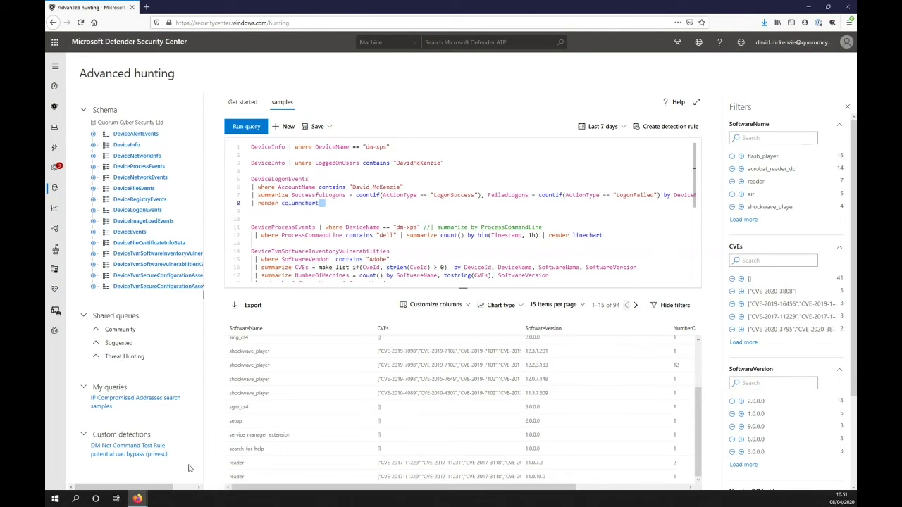
- Open the query of the custom detection "DM Net Command Test Rule" for review
click(134, 448)
key(Return)
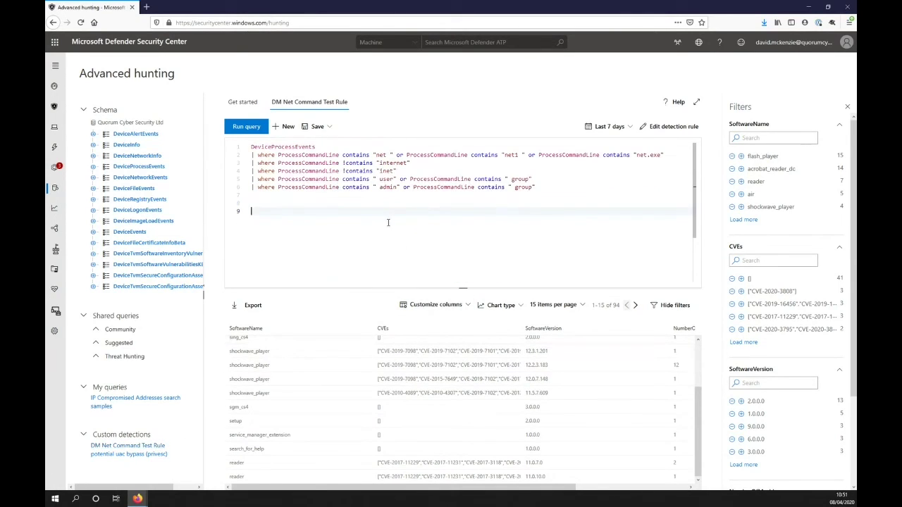
- Add a separate DeviceNetworkInfo query below the rule's query, filtered where DeviceName contains "dm-xps", and run it
click(305, 195)
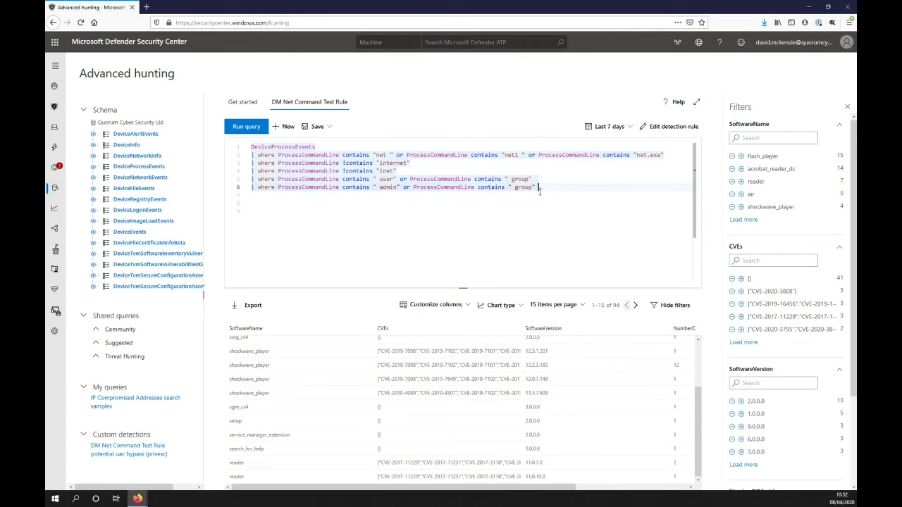
key(Return)
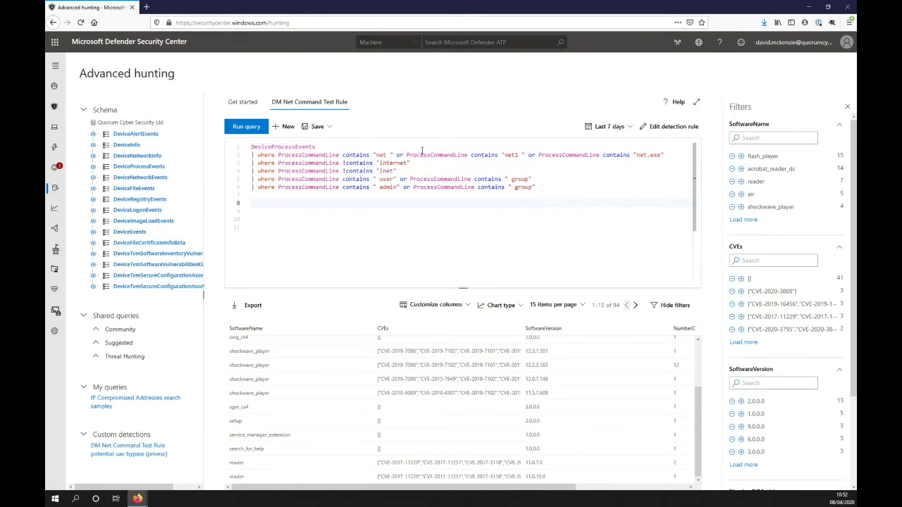
double_click(138, 157)
text(|)
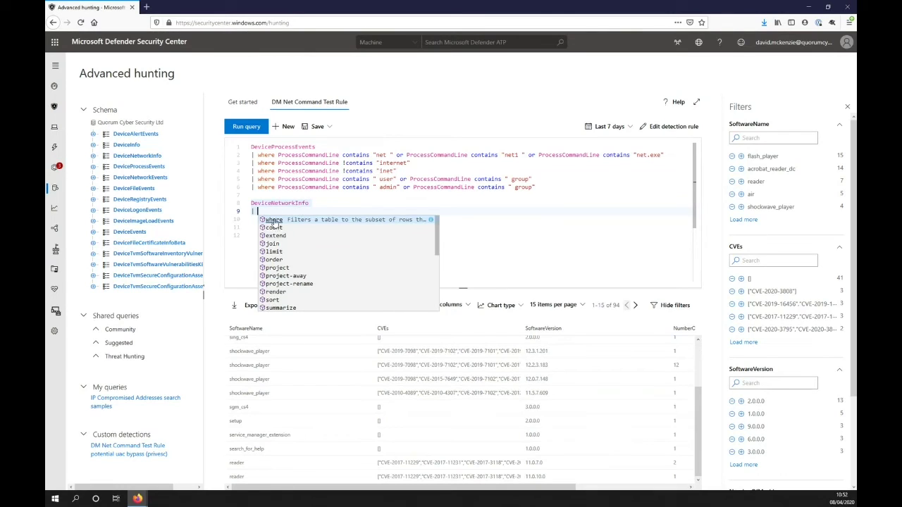
key(Tab)
key(Down)
key(Down)
key(Down)
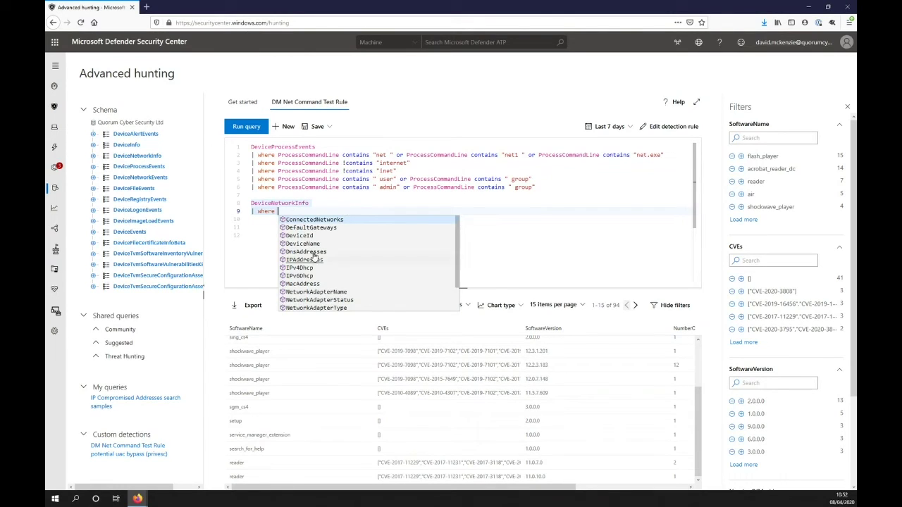
key(Tab)
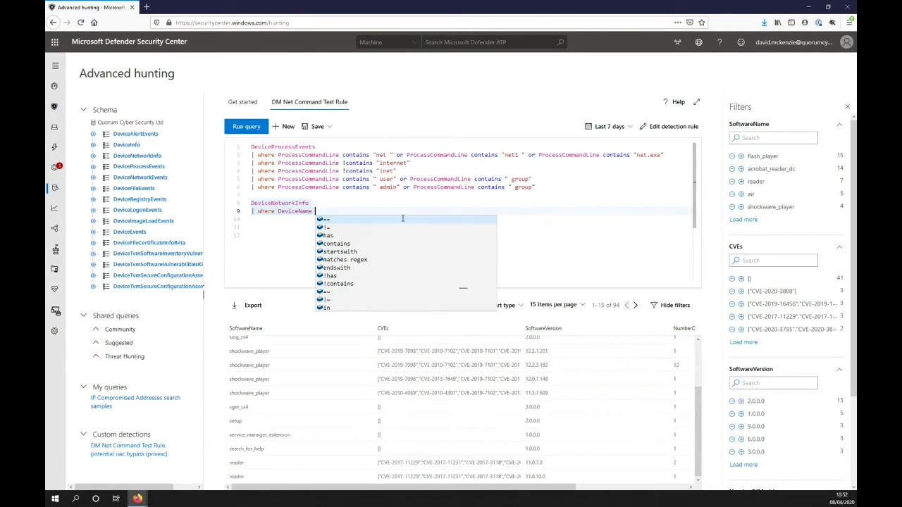
click(390, 244)
text("dm-xps")
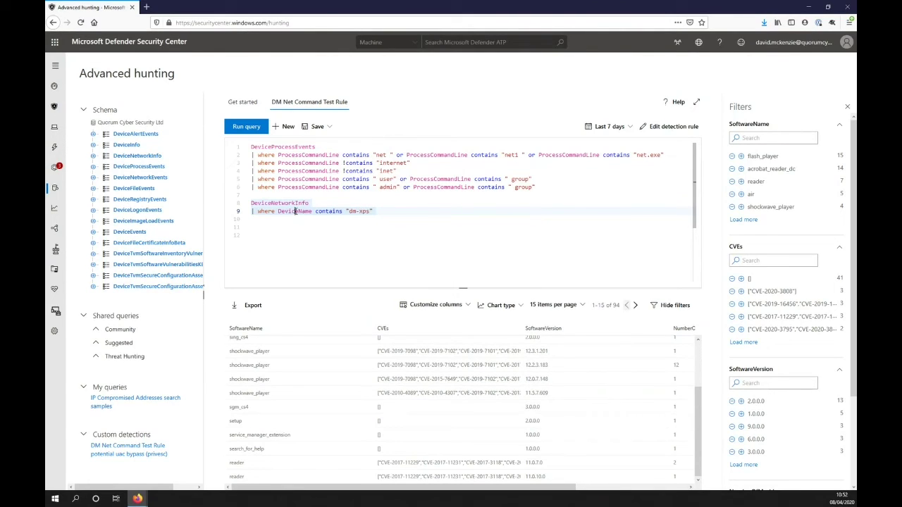
click(248, 129)
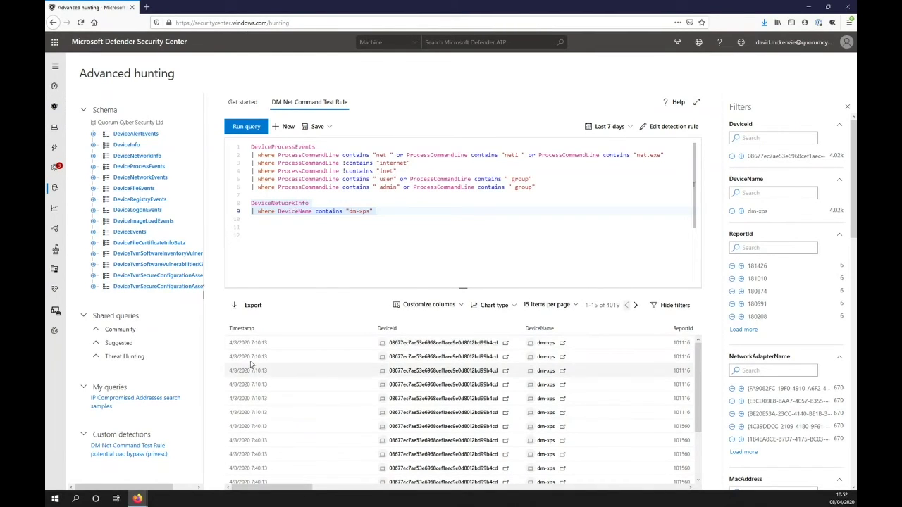
mouse_move(292, 489)
mouse_down()
mouse_move(530, 495)
mouse_move(292, 493)
mouse_up()
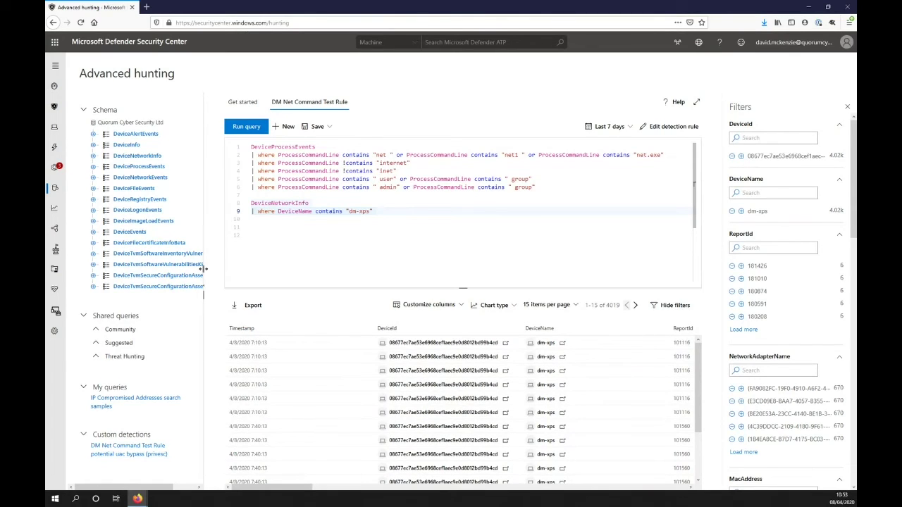
- Widen the schema pane, expand the DeviceProcessEvents table to review its columns, and collapse it again
drag(204, 269, 265, 269)
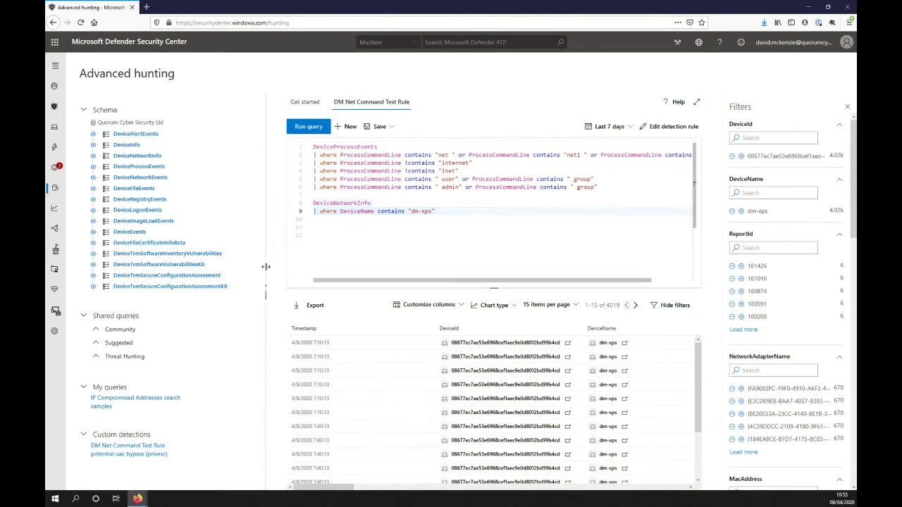
click(94, 167)
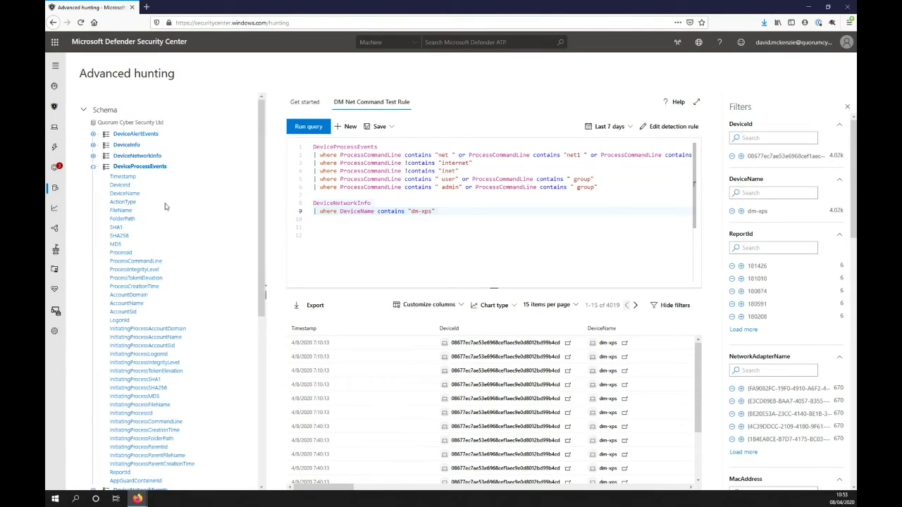
drag(263, 274, 258, 327)
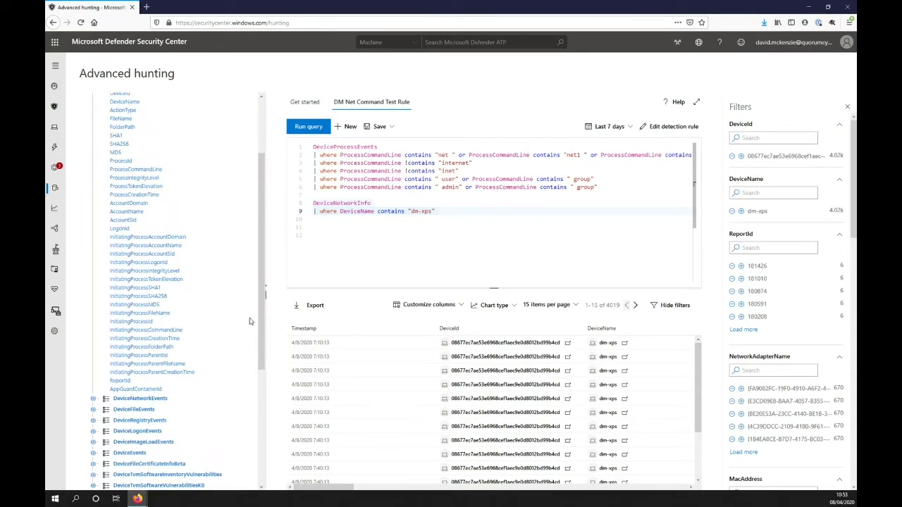
scroll(260, 226, up, 10)
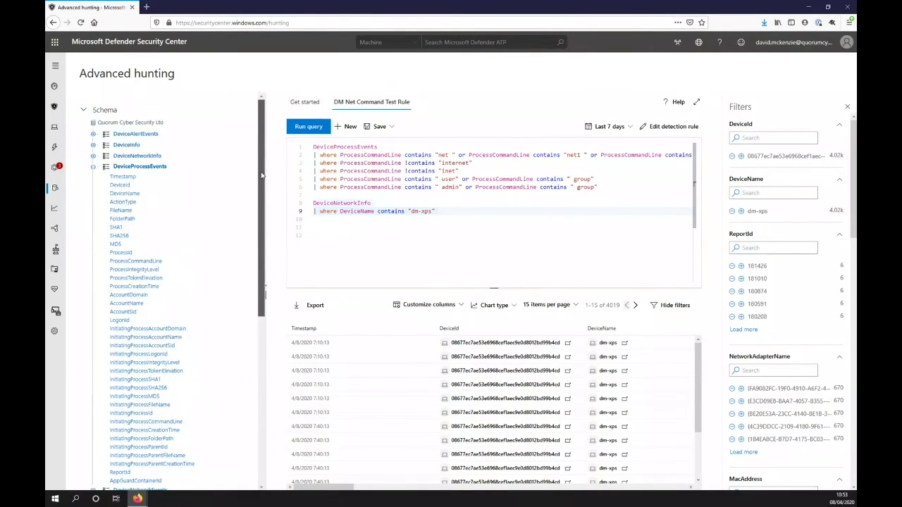
click(92, 167)
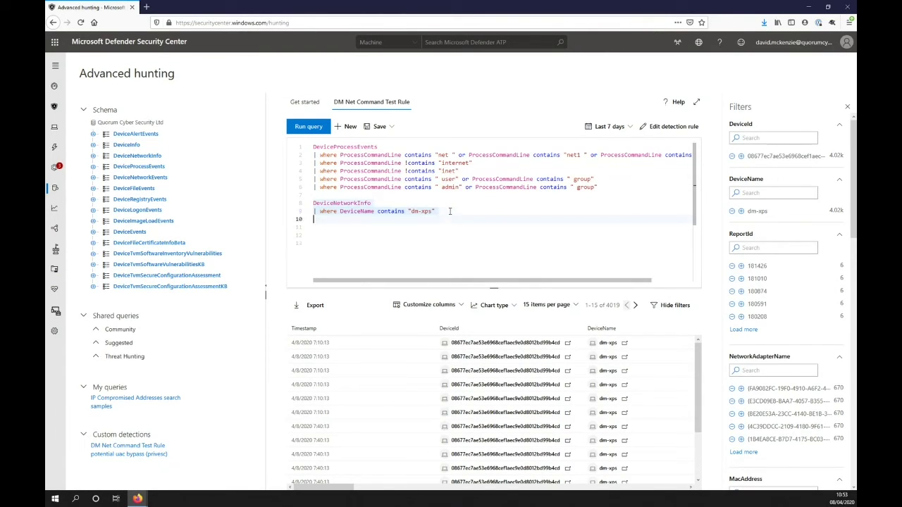
- Expand the DeviceEvents table in the schema and review its available columns
key(Return)
key(Return)
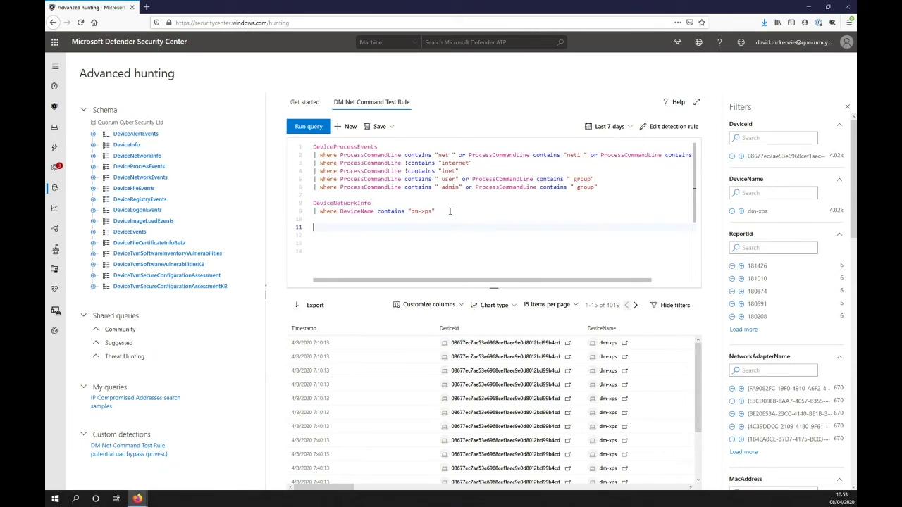
click(93, 233)
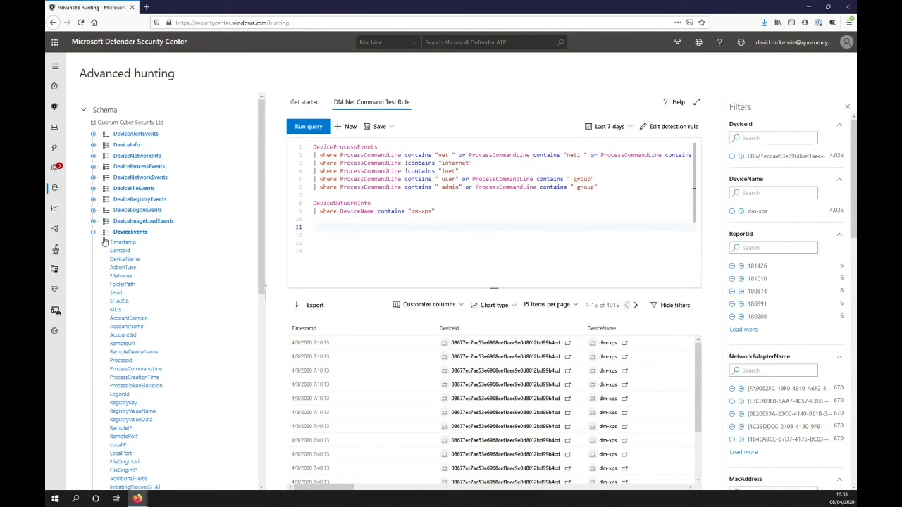
drag(263, 273, 259, 324)
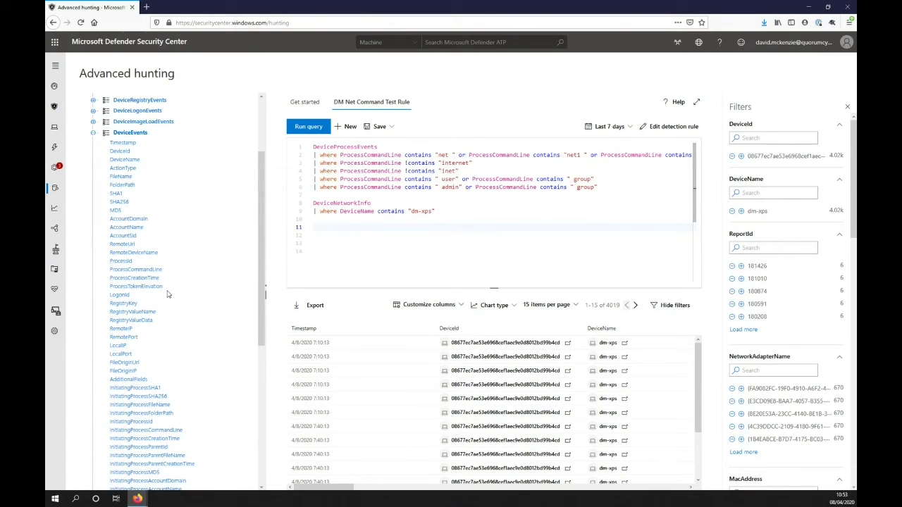
click(312, 226)
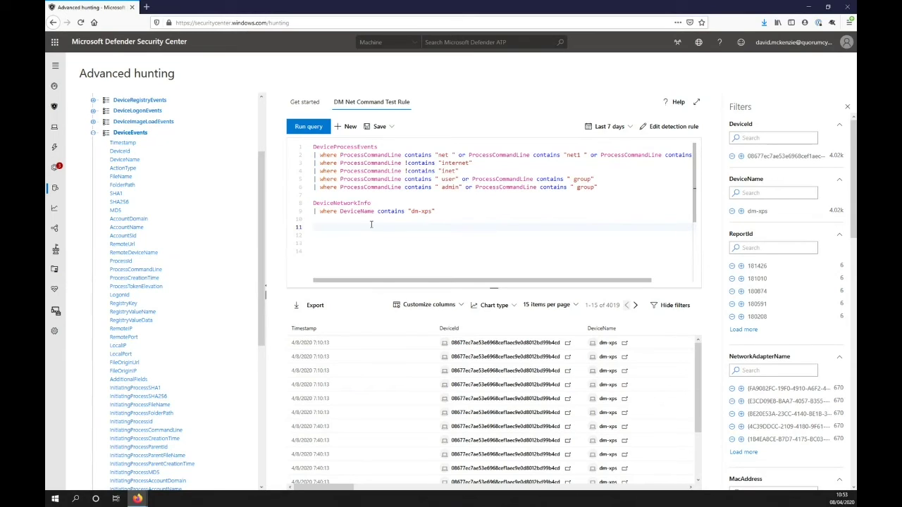
click(310, 235)
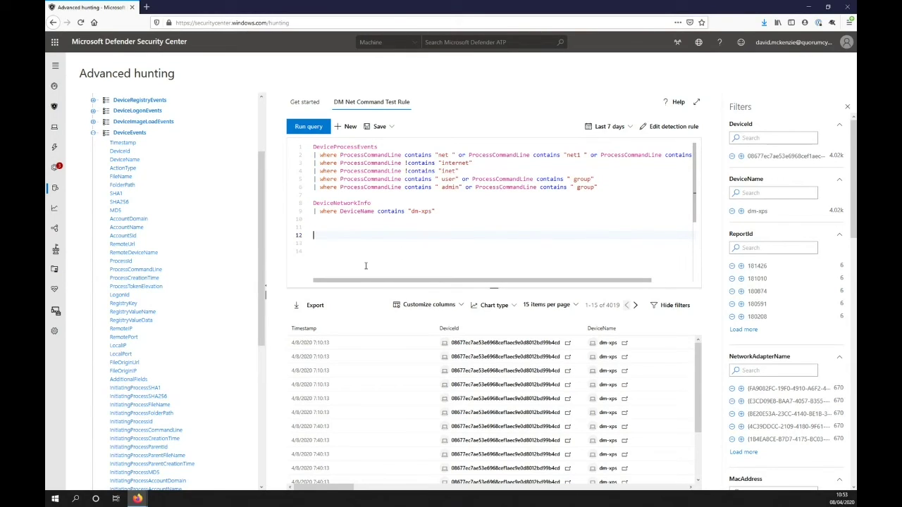
- Replace DeviceNetworkInfo with DeviceEvents in the second query, keeping the "dm-xps" device filter, and run it
double_click(347, 204)
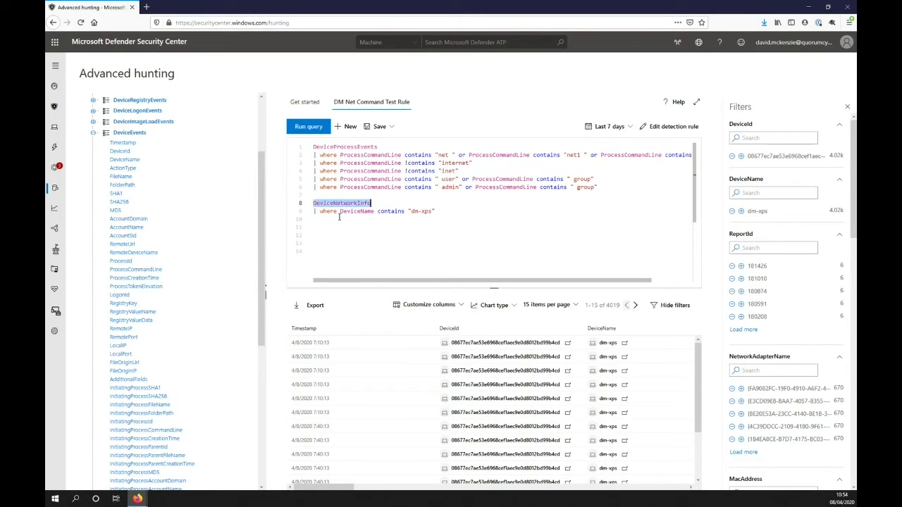
text(Deve)
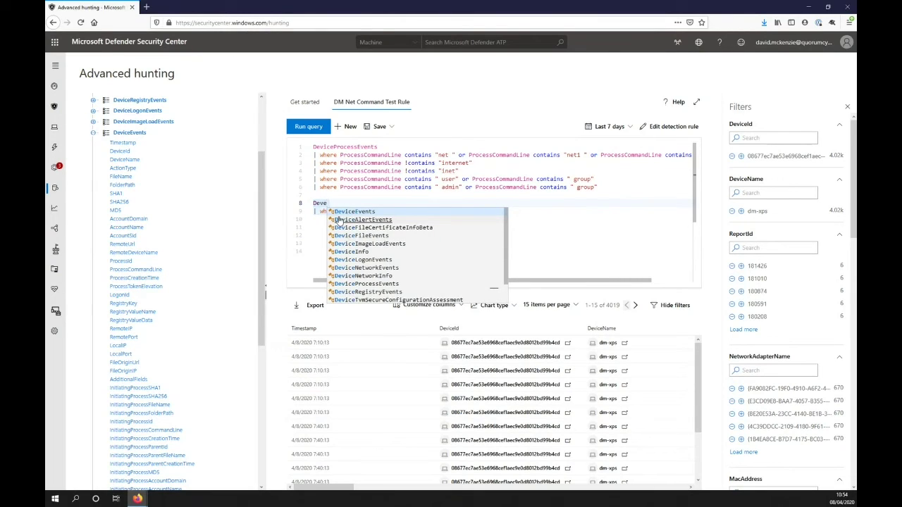
key(Return)
key(Return)
text(|)
key(Escape)
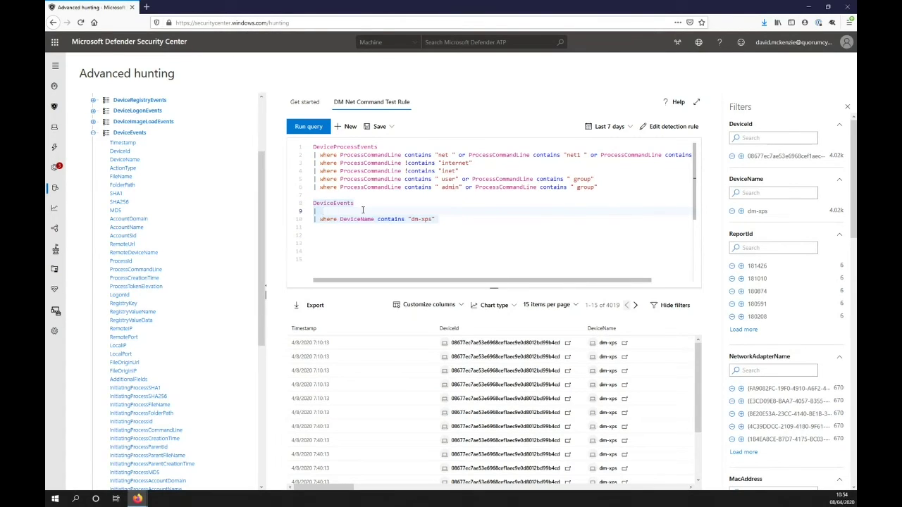
key(BackSpace)
key(BackSpace)
key(BackSpace)
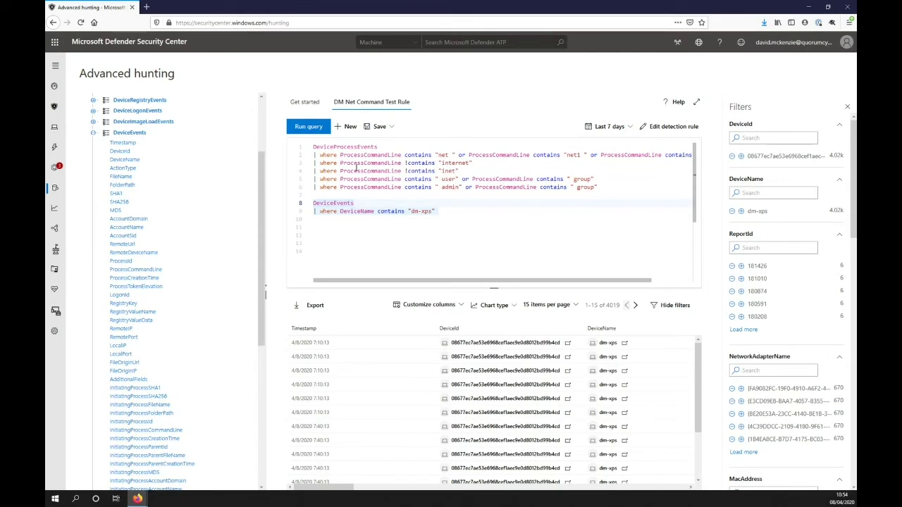
key(shift+Return)
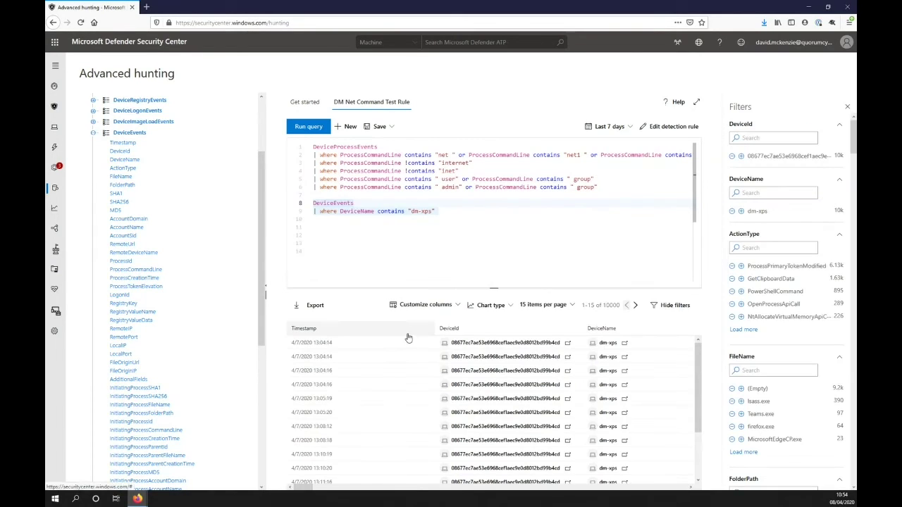
- Hide the result filters and examine the DeviceEvents results for timestamps, action types, file names, folder paths and hashes
click(848, 109)
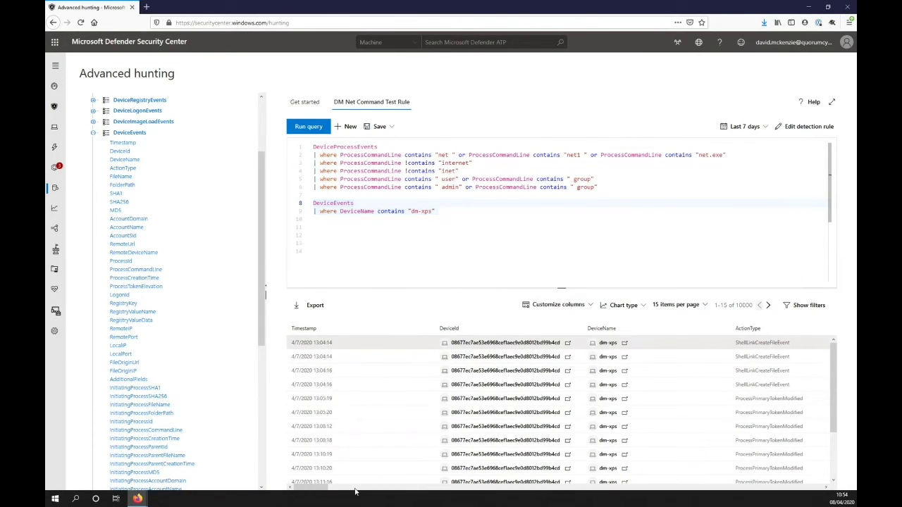
scroll(356, 489, right, 5)
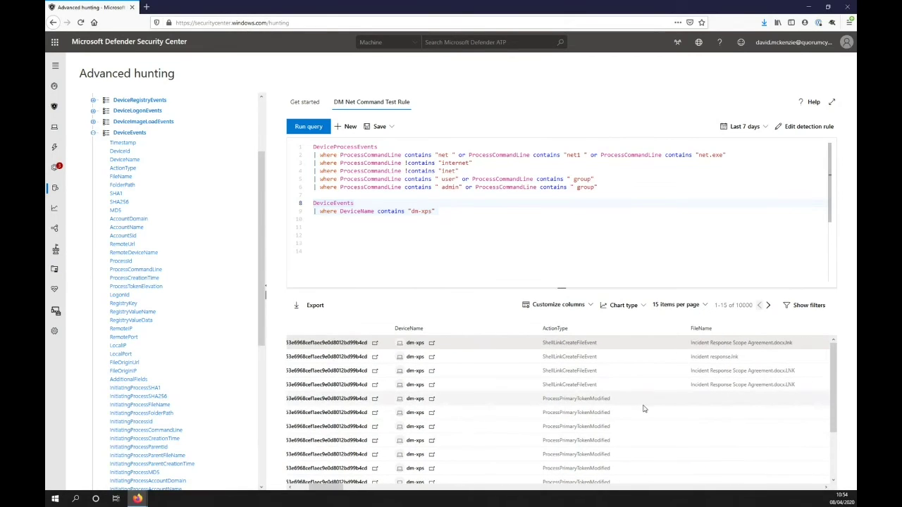
scroll(353, 492, right, 5)
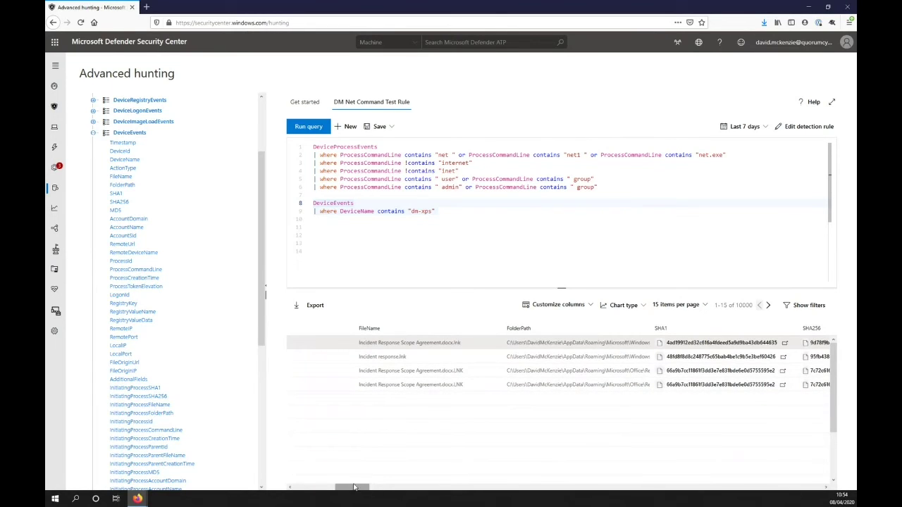
scroll(354, 488, left, 5)
scroll(501, 419, down, 3)
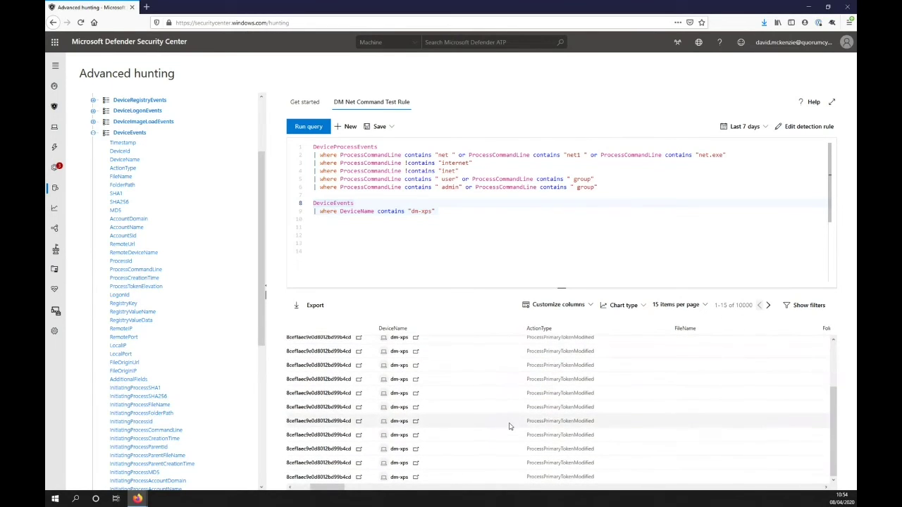
scroll(510, 425, up, 2)
scroll(510, 425, down, 2)
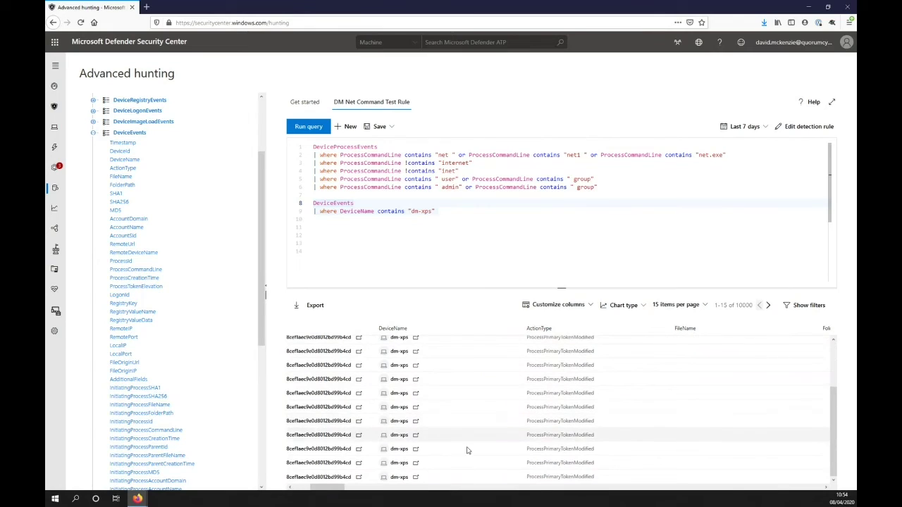
scroll(322, 486, left, 3)
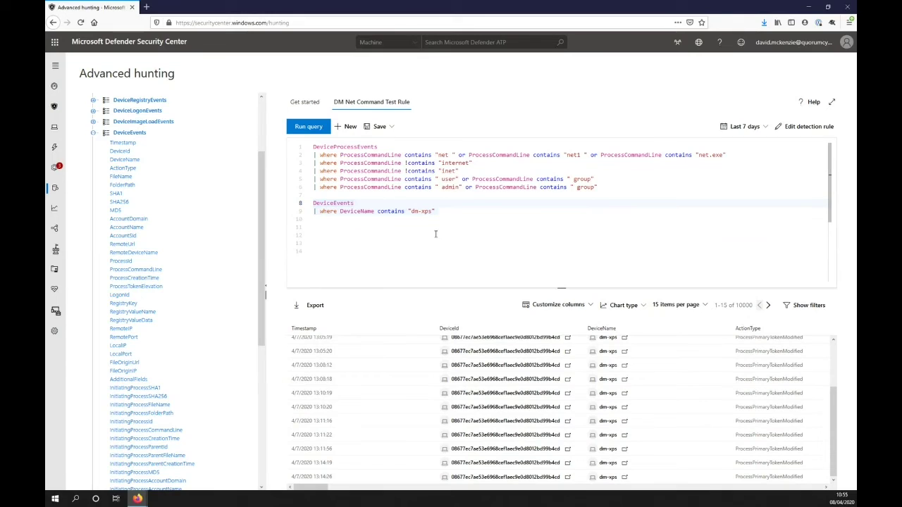
click(437, 212)
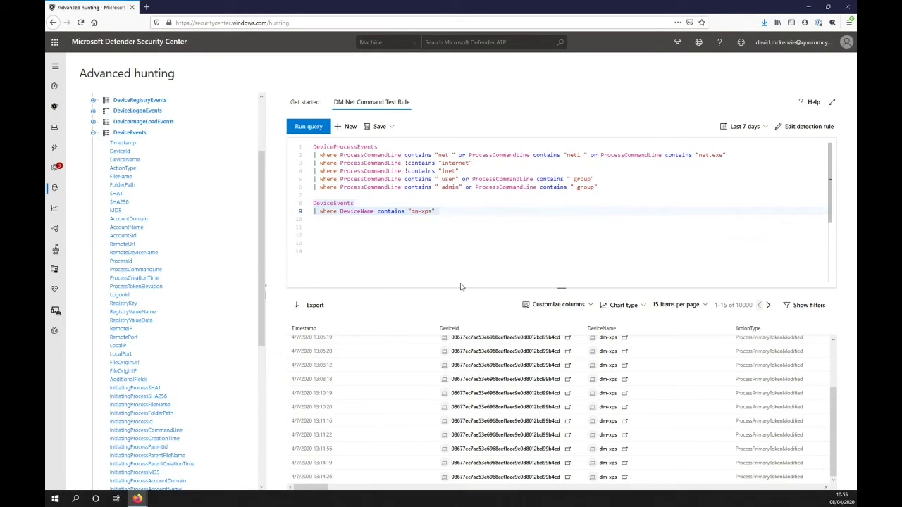
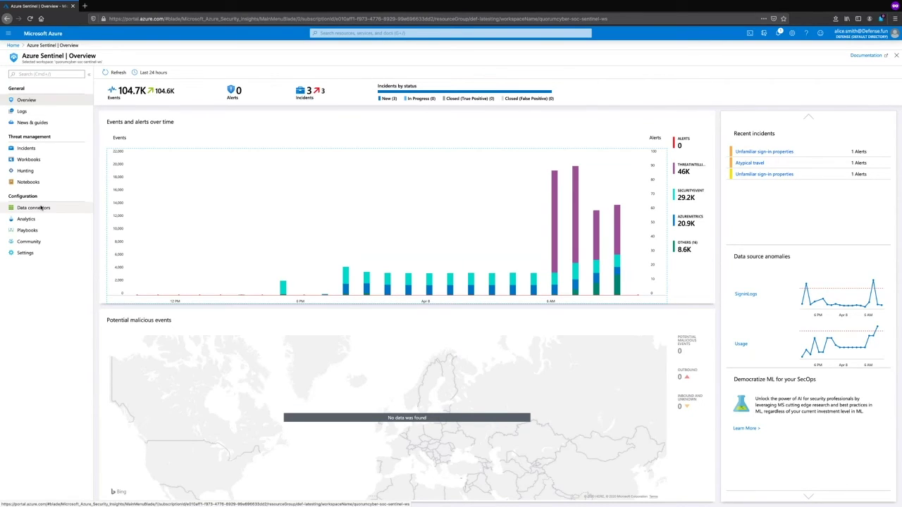
- In Azure Sentinel, open the data connectors and look through the list for available and connected Microsoft and third-party sources
click(41, 208)
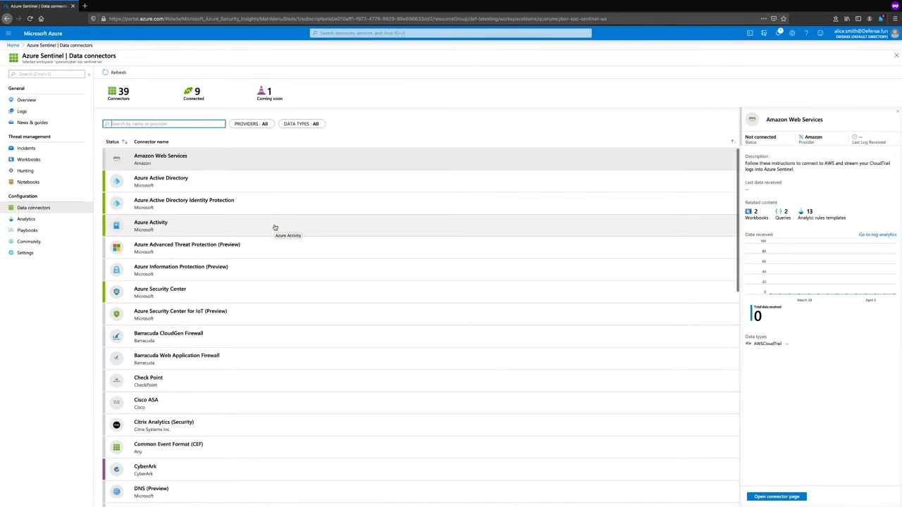
scroll(275, 227, down, 10)
scroll(275, 228, down, 3)
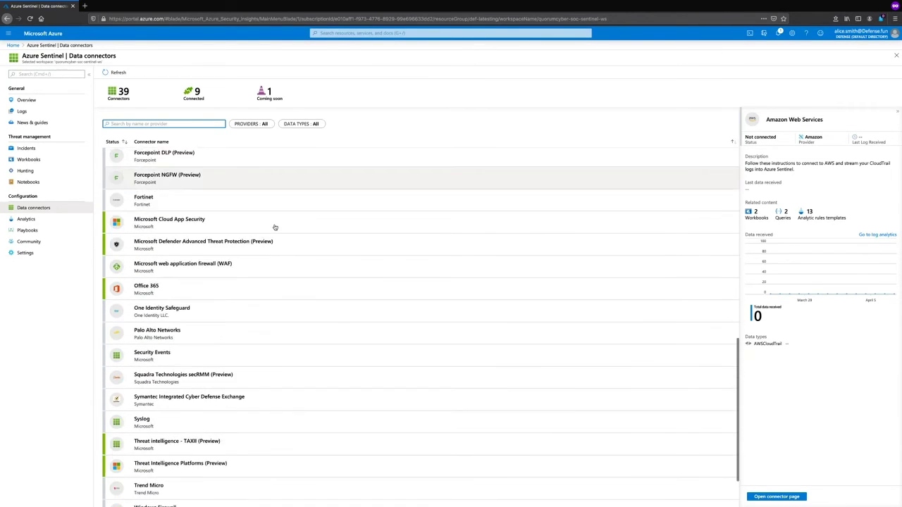
scroll(275, 228, up, 15)
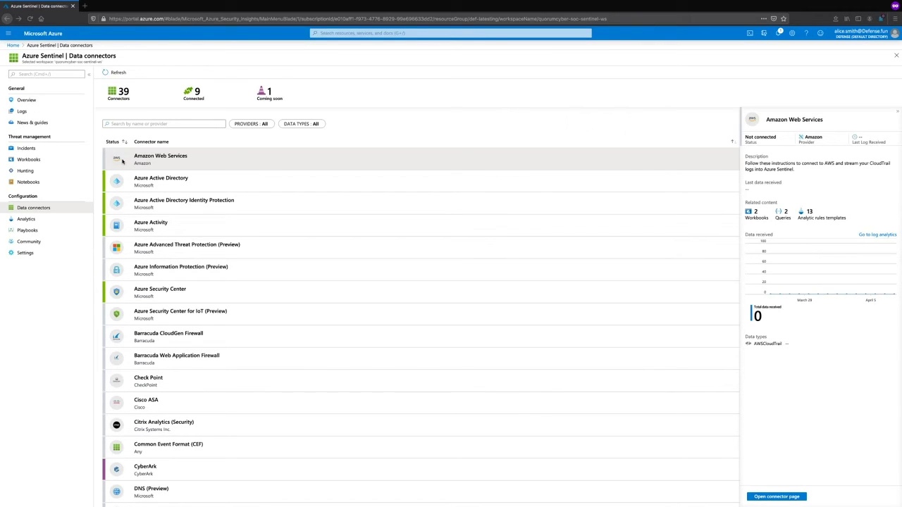
scroll(296, 319, down, 7)
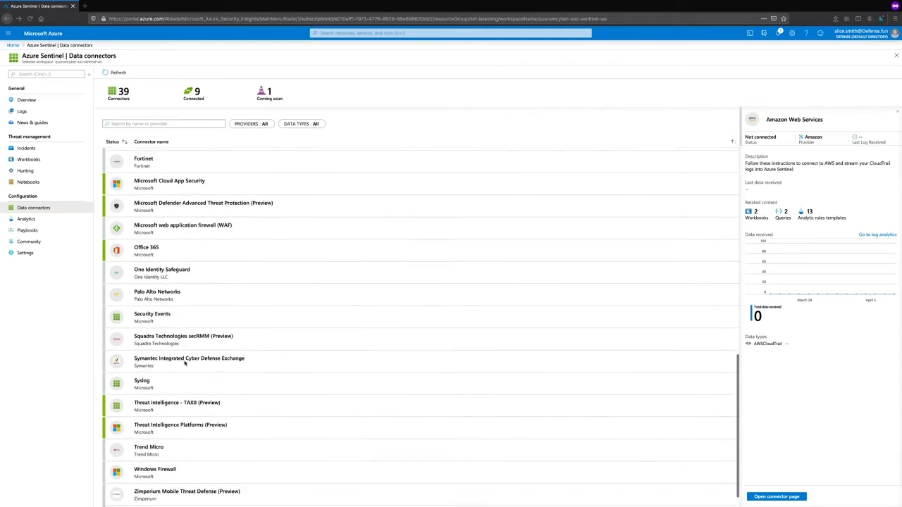
scroll(141, 363, up, 3)
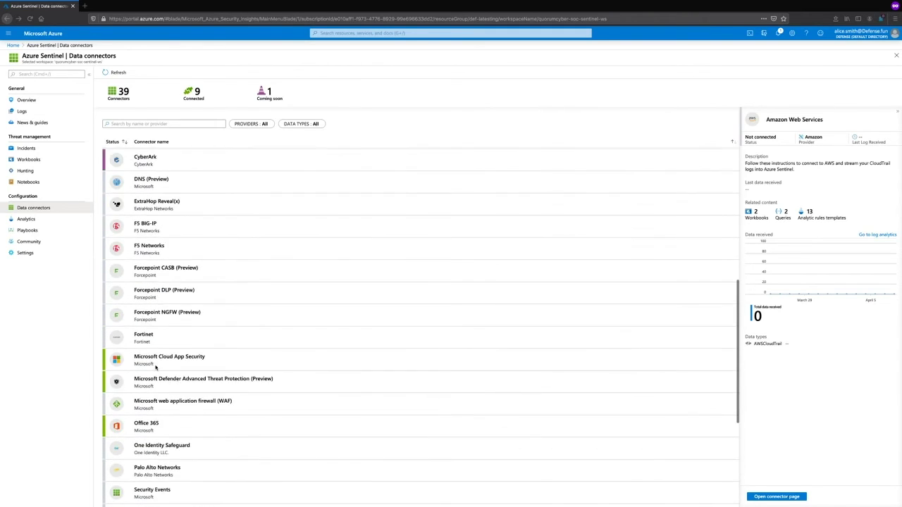
scroll(152, 344, up, 1)
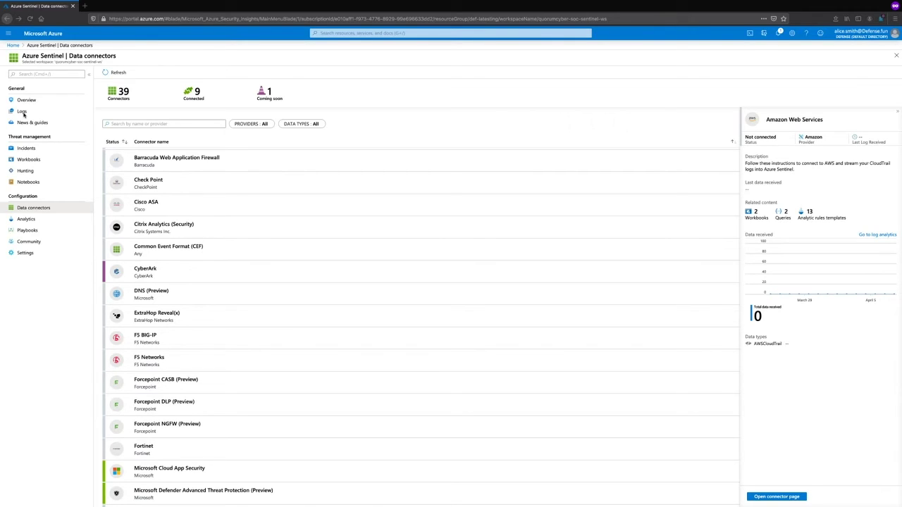
scroll(382, 325, down, 4)
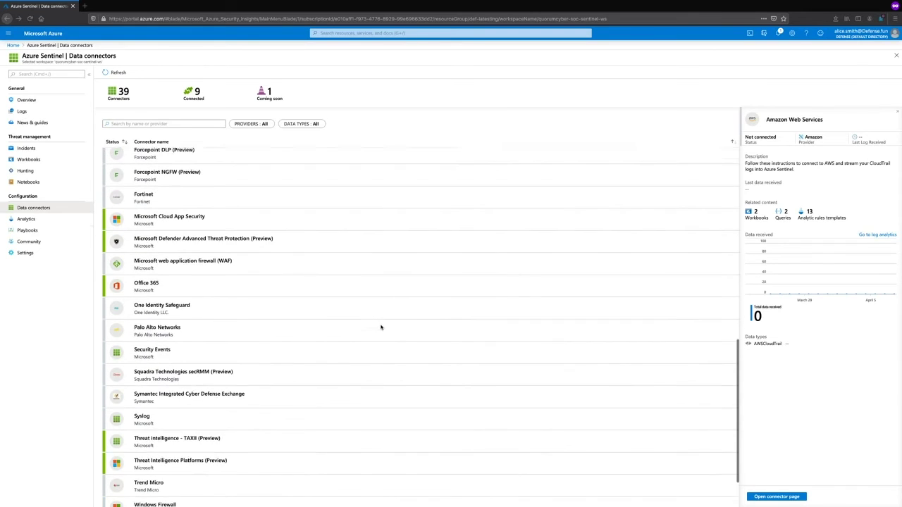
scroll(381, 327, down, 1)
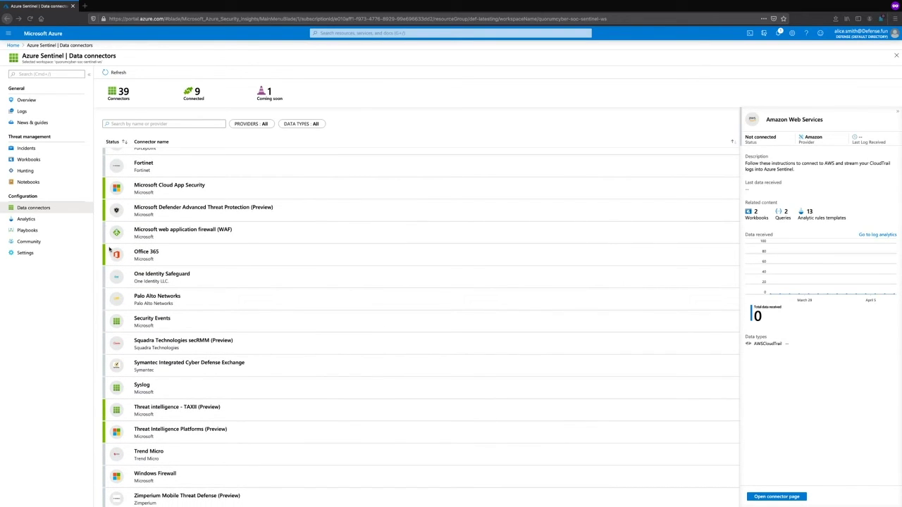
scroll(144, 219, up, 1)
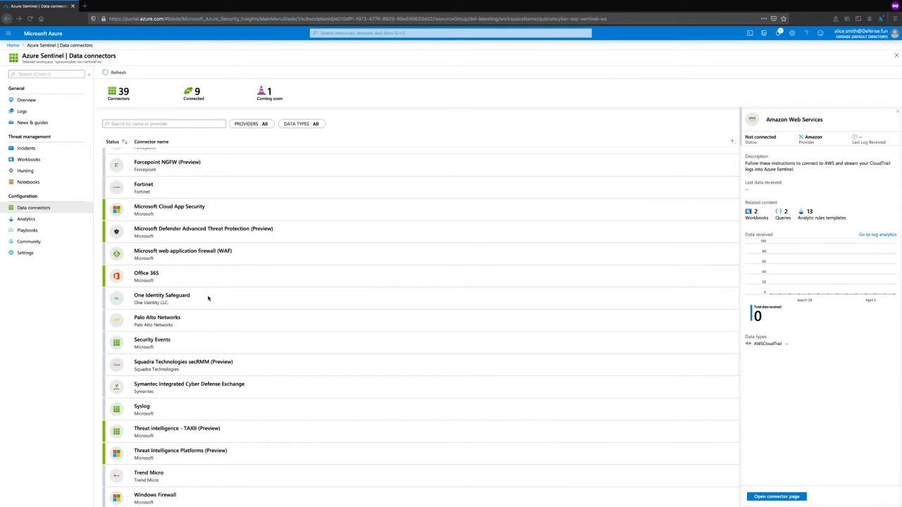
- Open the connector page of "Threat intelligence - TAXII (Preview)" to view its configuration and configured TAXII servers
scroll(210, 304, down, 1)
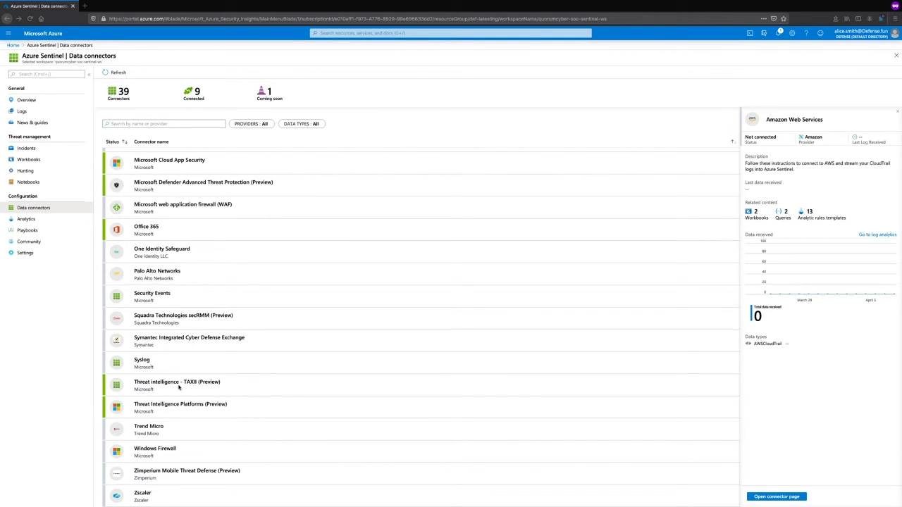
click(179, 386)
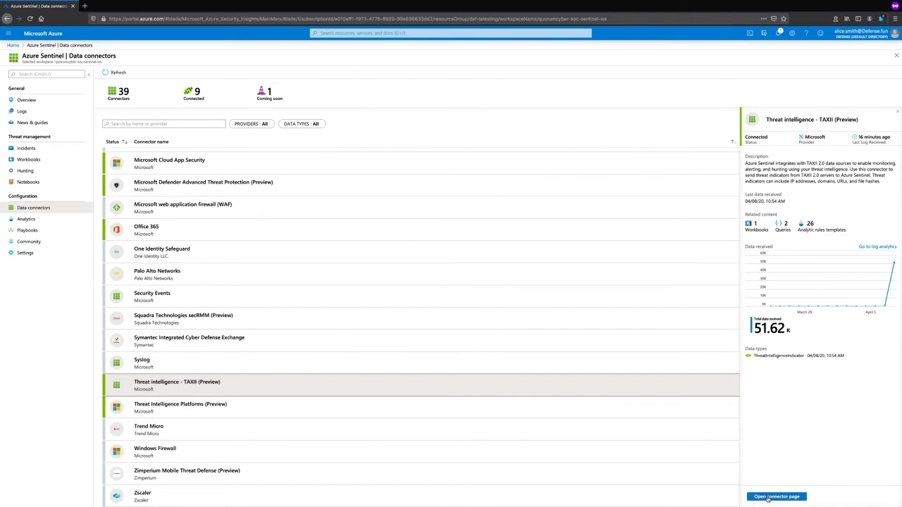
click(770, 497)
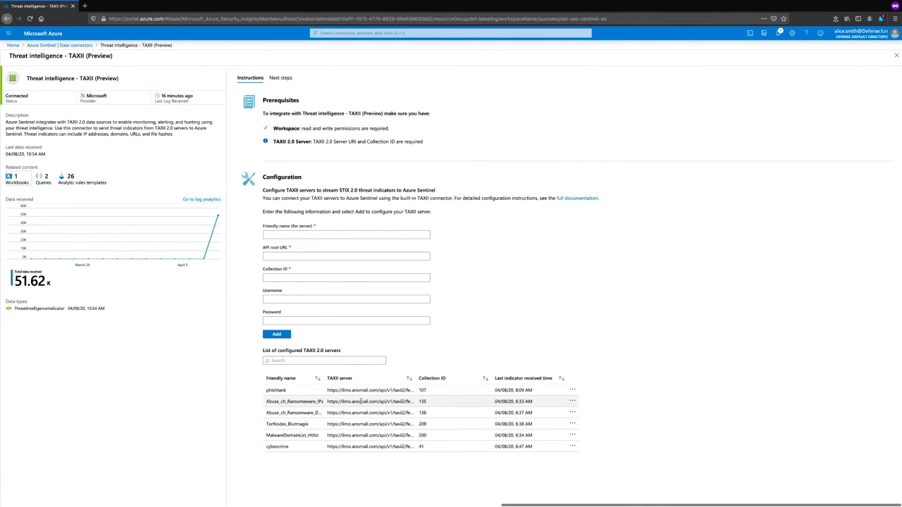
- Leave the TAXII connector's configuration page and return to the beginning of the data connectors list
click(346, 320)
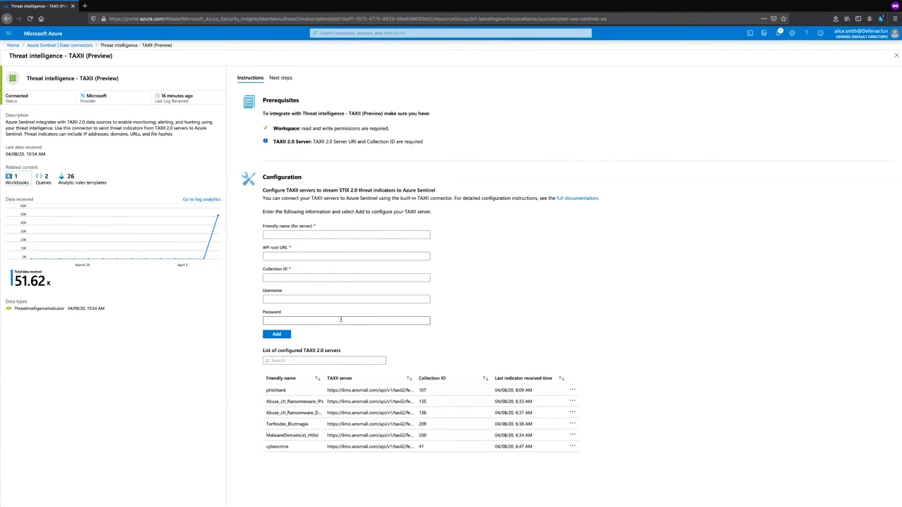
click(311, 287)
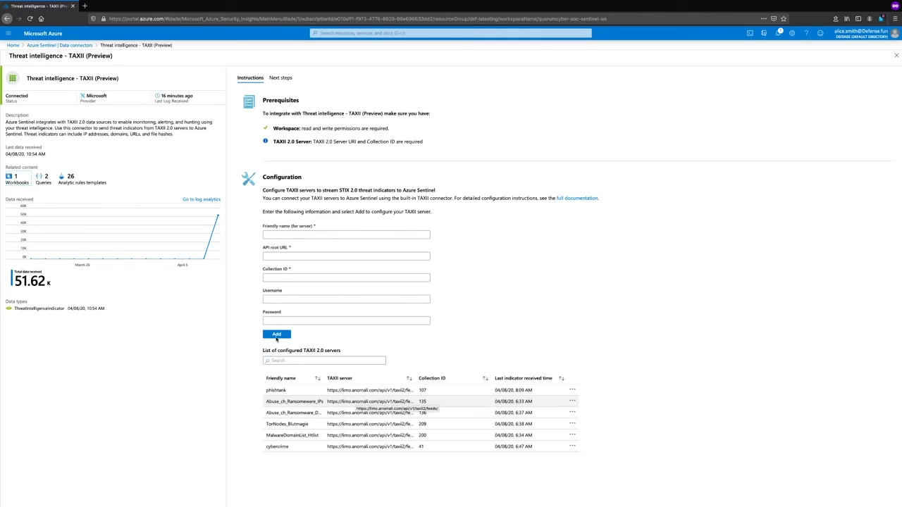
click(74, 46)
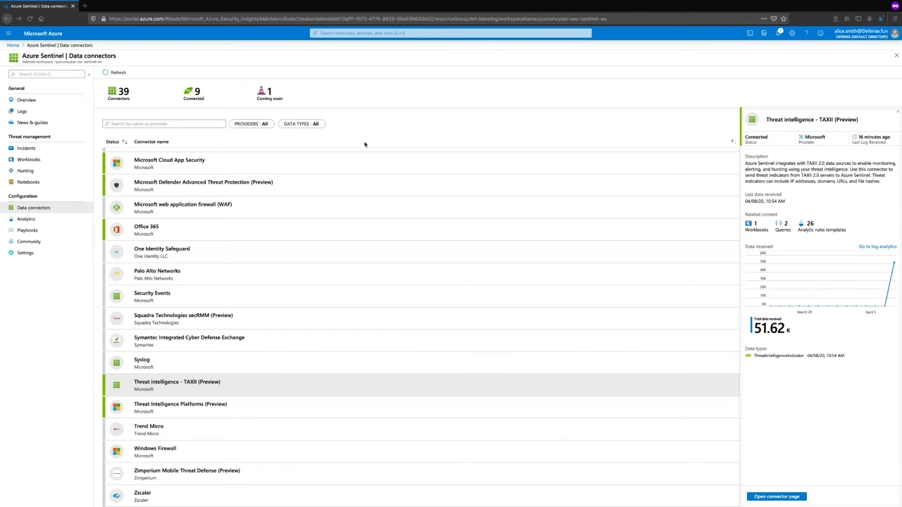
scroll(272, 188, up, 10)
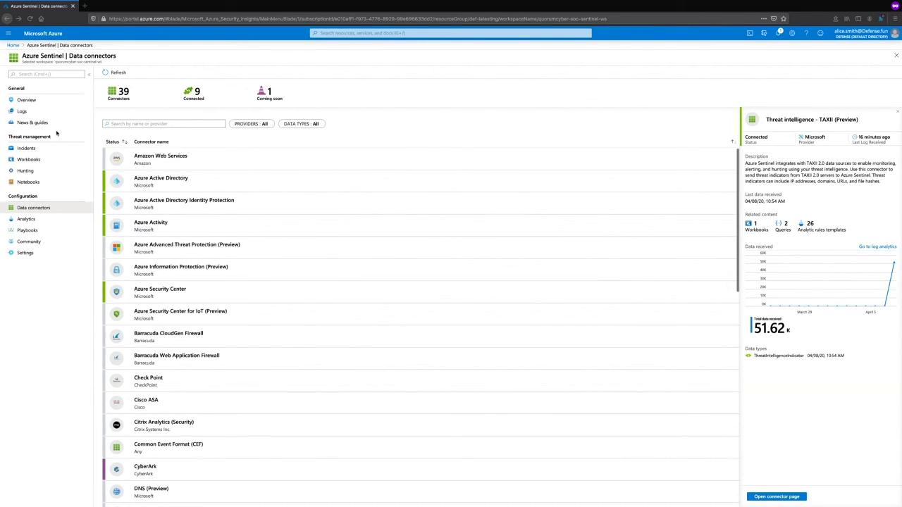
- Open the Azure Sentinel logs, look through the LogManagement tables and preview the SigninLogs table
click(22, 111)
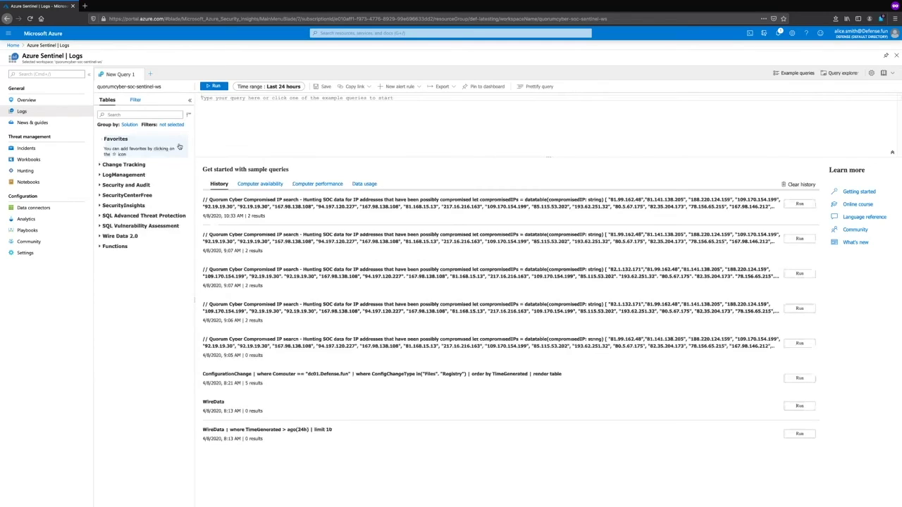
click(235, 132)
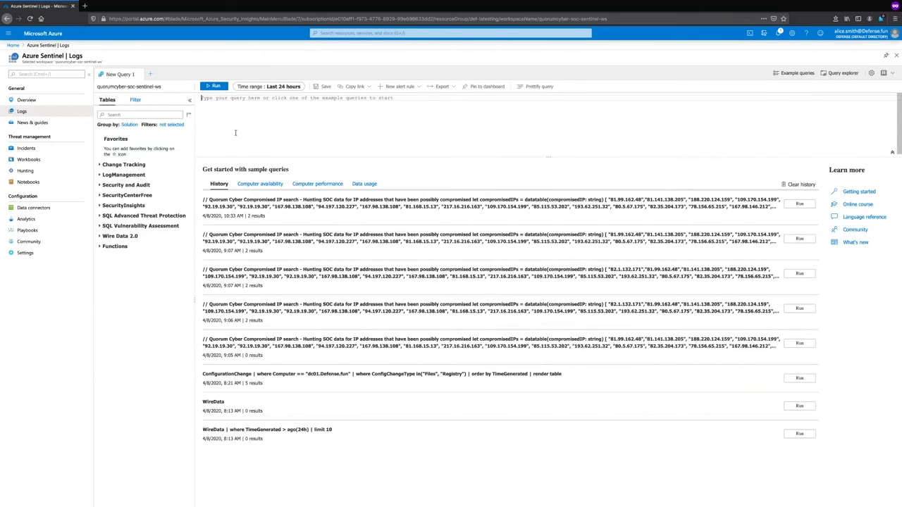
click(100, 177)
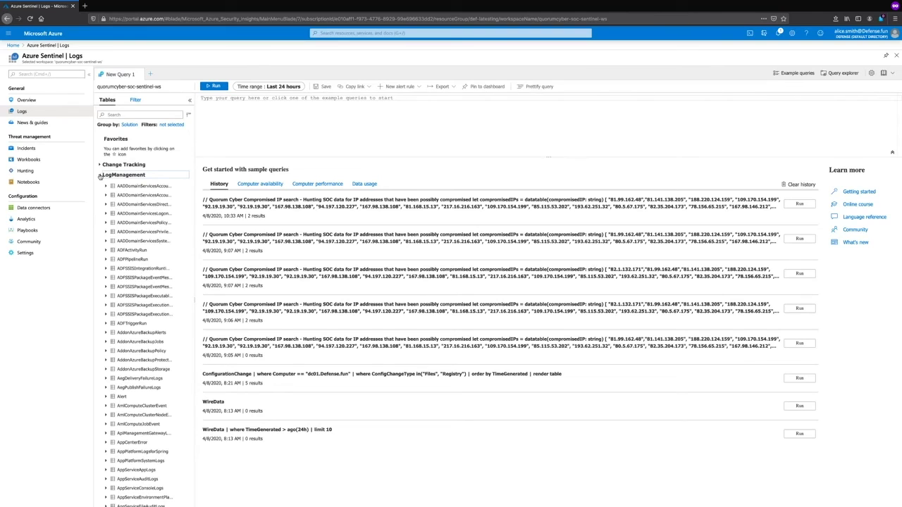
scroll(141, 317, down, 15)
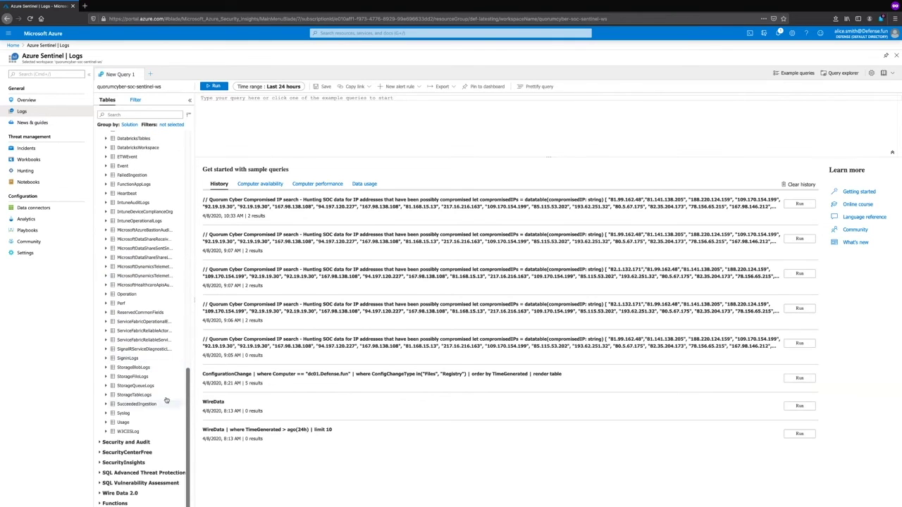
click(182, 358)
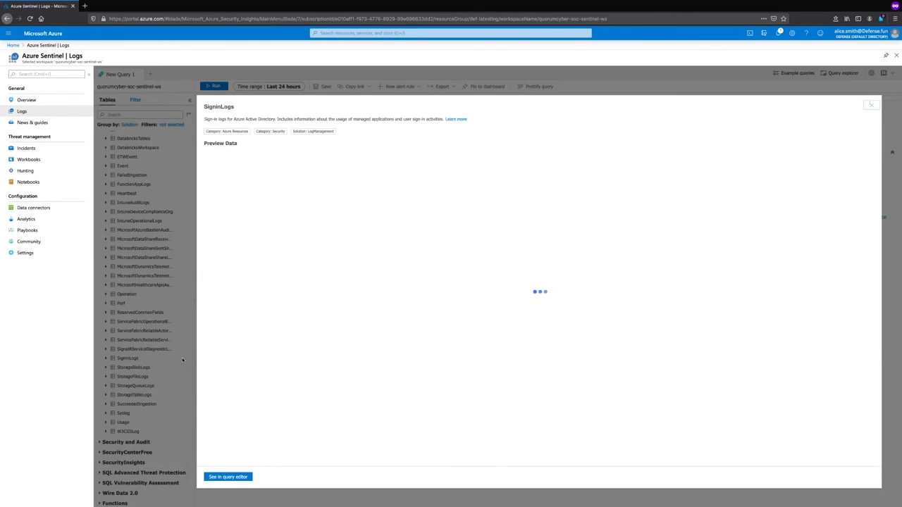
click(872, 107)
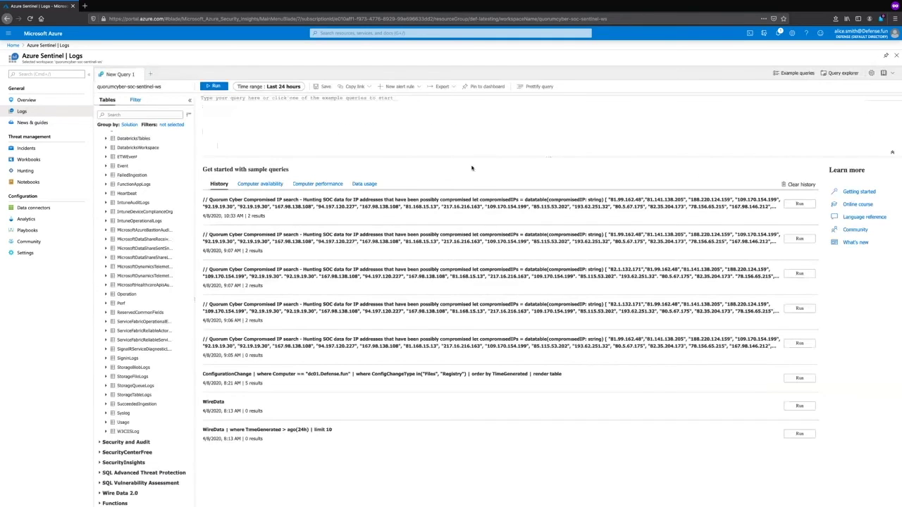
- Write a query consisting only of the SigninLogs table and run it over the last 24 hours
click(406, 112)
text(Sign)
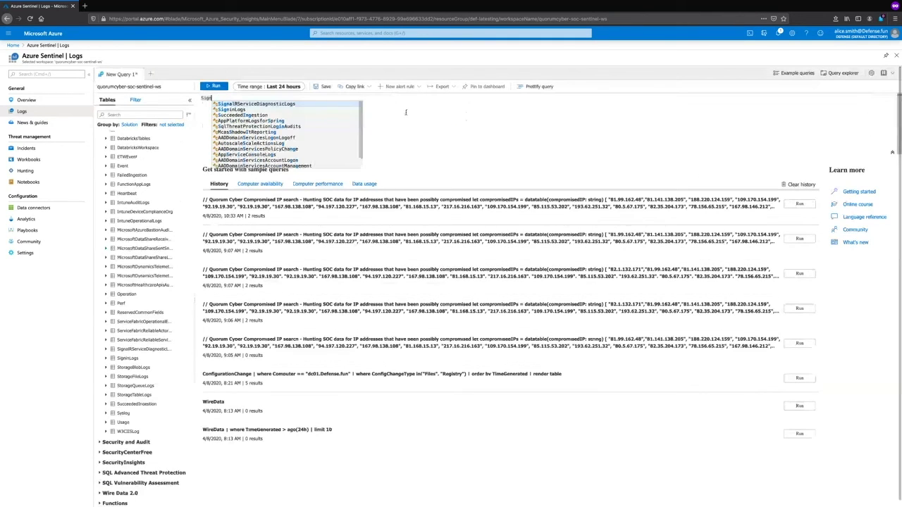
text(in)
key(Tab)
key(Return)
text(|)
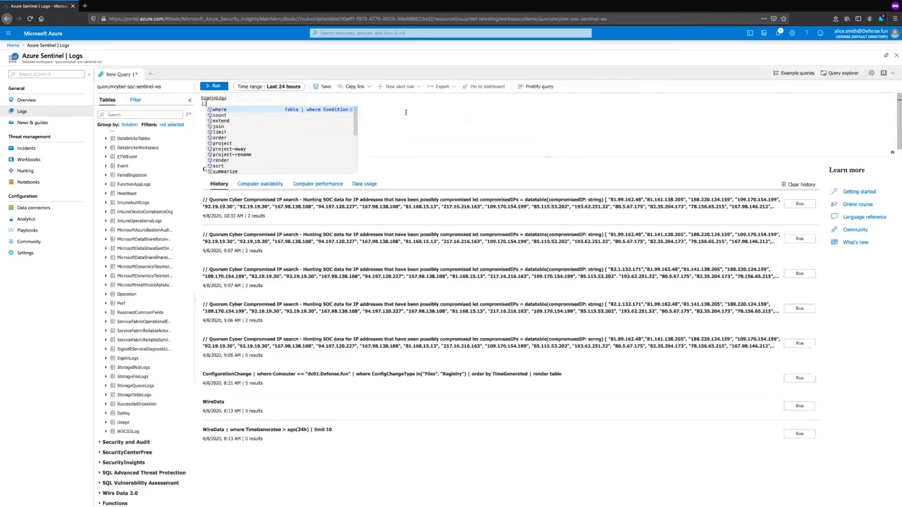
key(BackSpace)
key(BackSpace)
click(215, 86)
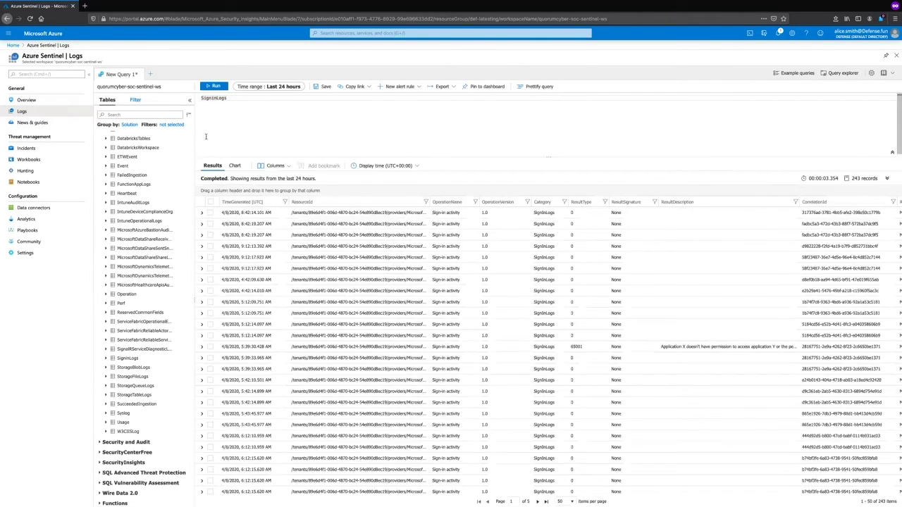
- Open the analytics rules and view the details of the active rules that create incidents from Microsoft security alerts
click(31, 223)
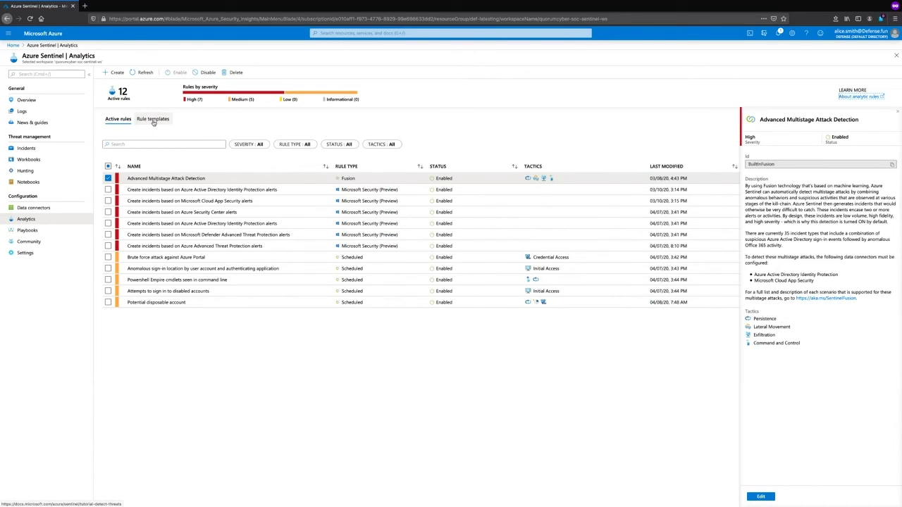
click(166, 191)
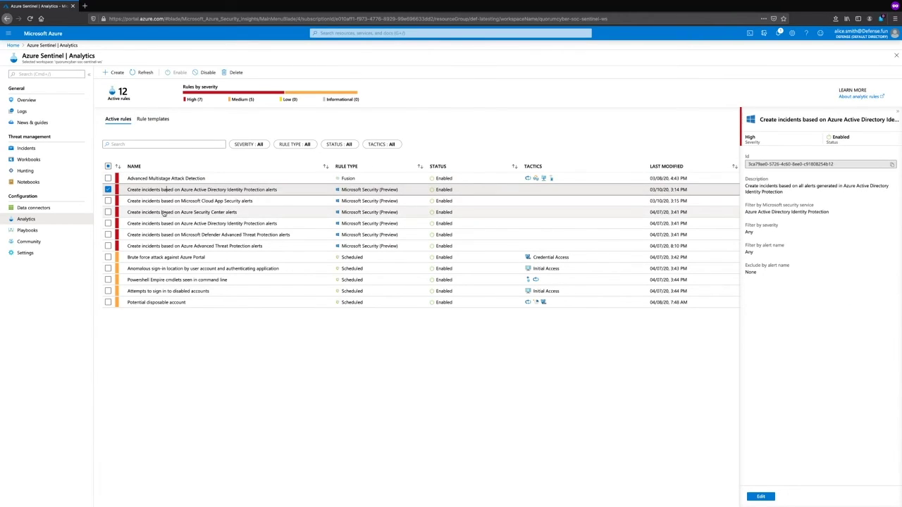
click(164, 213)
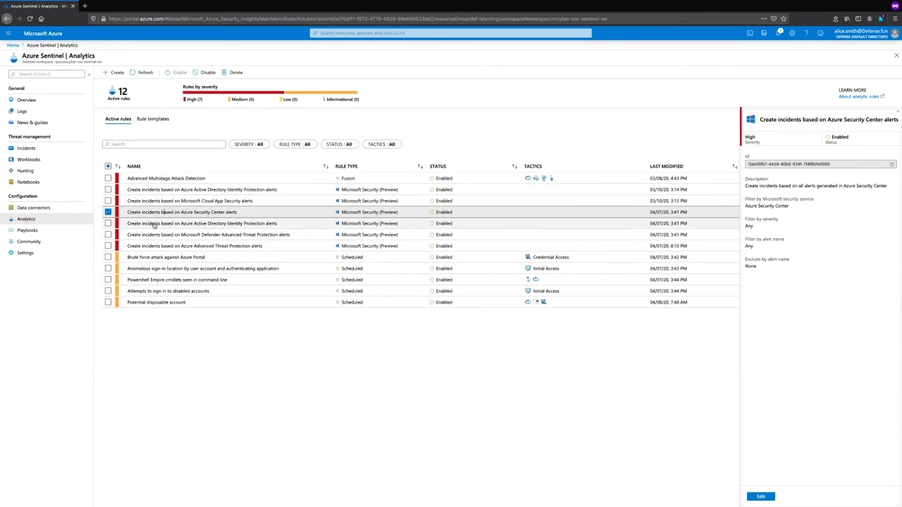
click(153, 224)
click(155, 235)
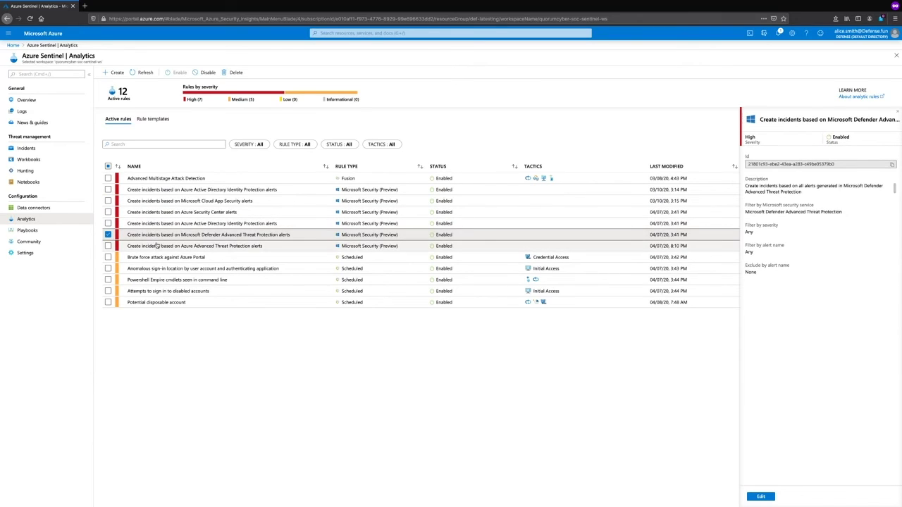
click(156, 246)
- View the "Brute force attack against Azure Portal" rule's details and open its rule logic in the analytic rule wizard
click(152, 258)
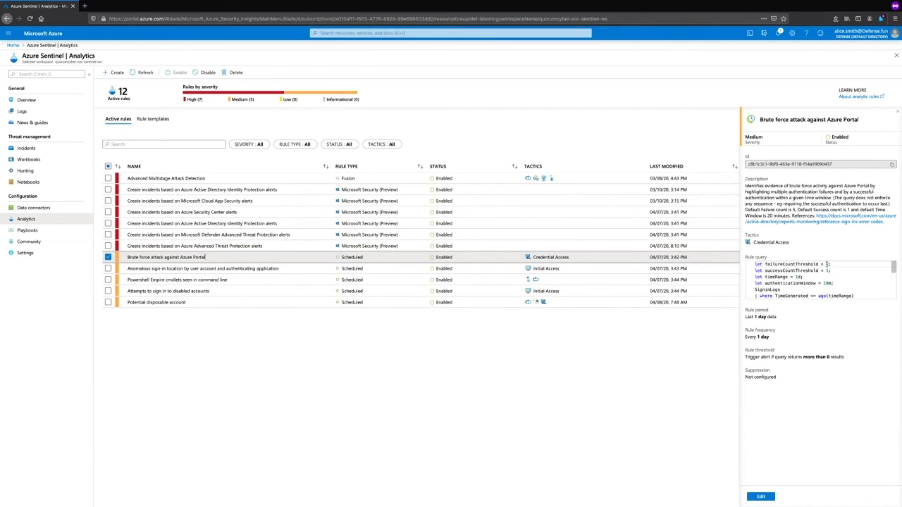
scroll(823, 275, down, 2)
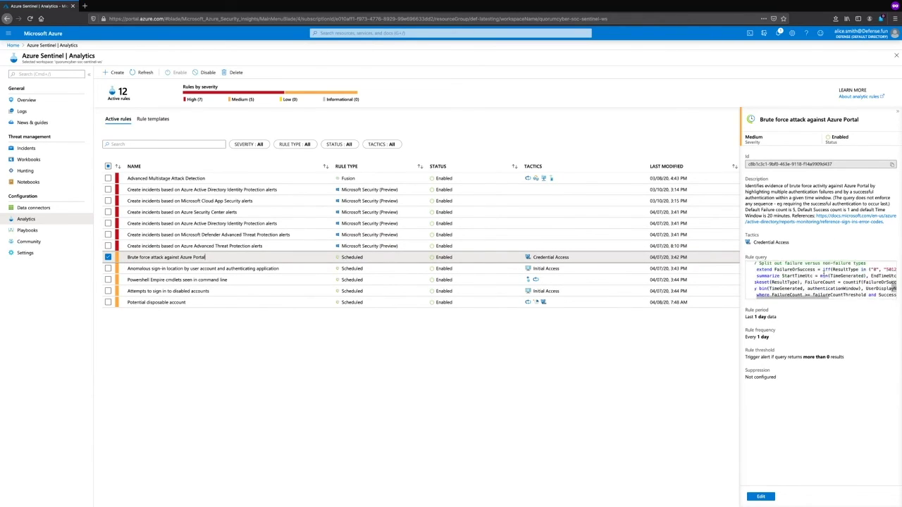
scroll(823, 275, left, 2)
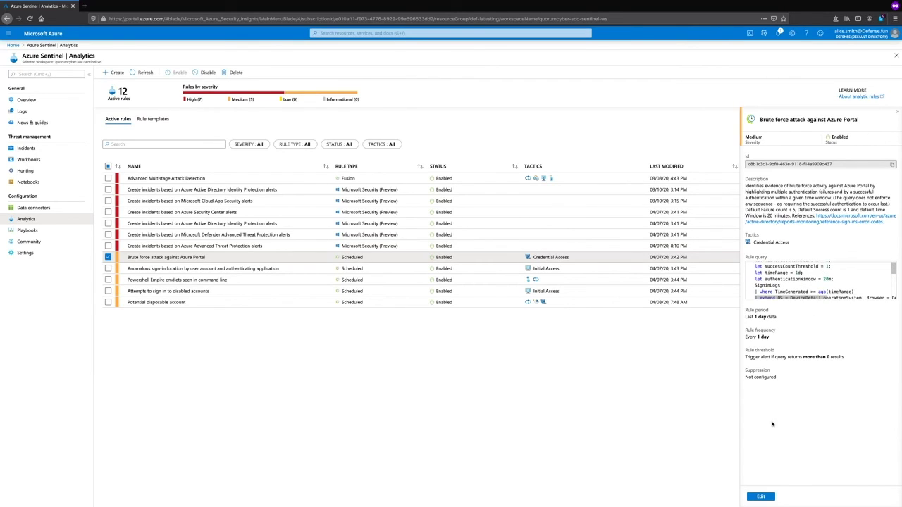
click(760, 496)
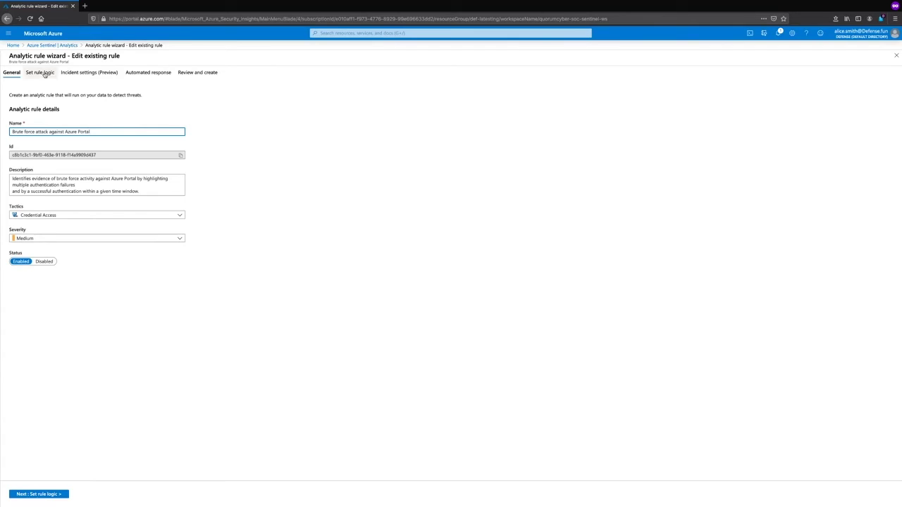
click(44, 74)
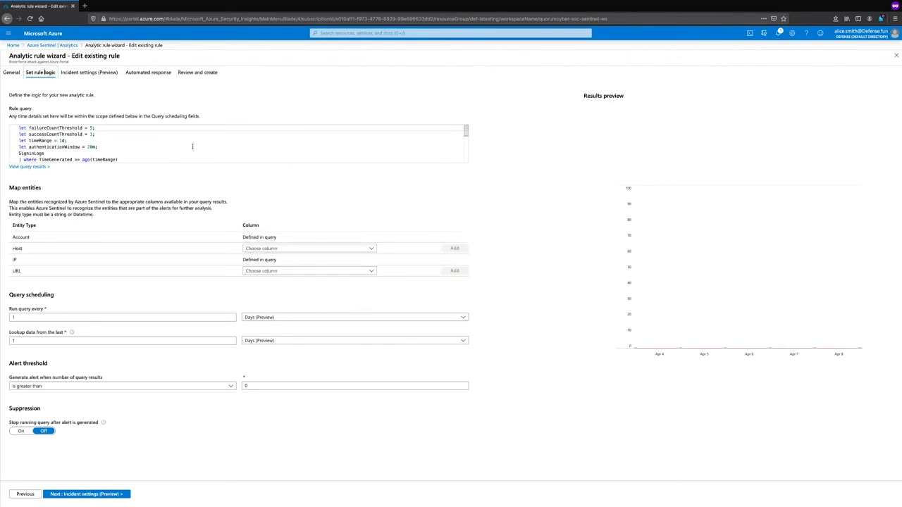
- Examine the rule query for its SigninLogs source, "Azure Portal" filter, success and failure classification, and threshold conditions
scroll(191, 146, down, 3)
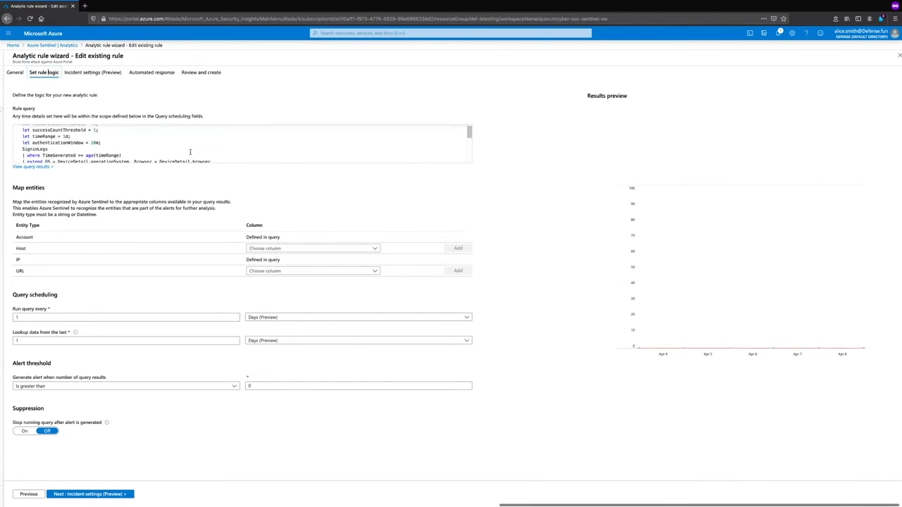
scroll(190, 152, up, 3)
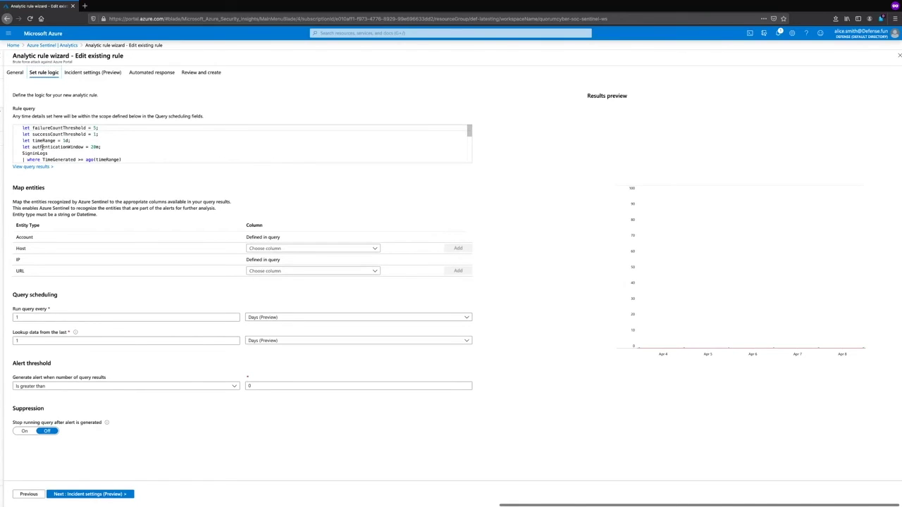
double_click(22, 153)
scroll(50, 153, down, 4)
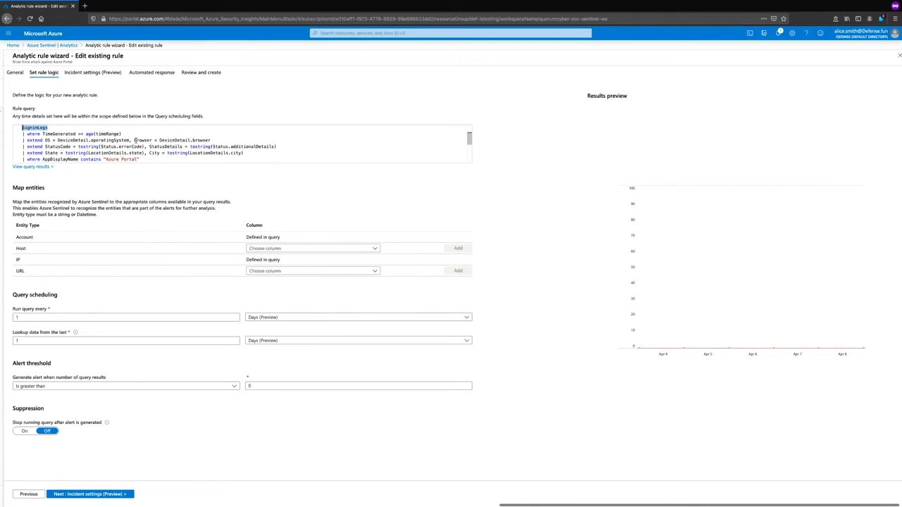
scroll(135, 141, down, 2)
scroll(135, 141, up, 2)
scroll(134, 141, down, 1)
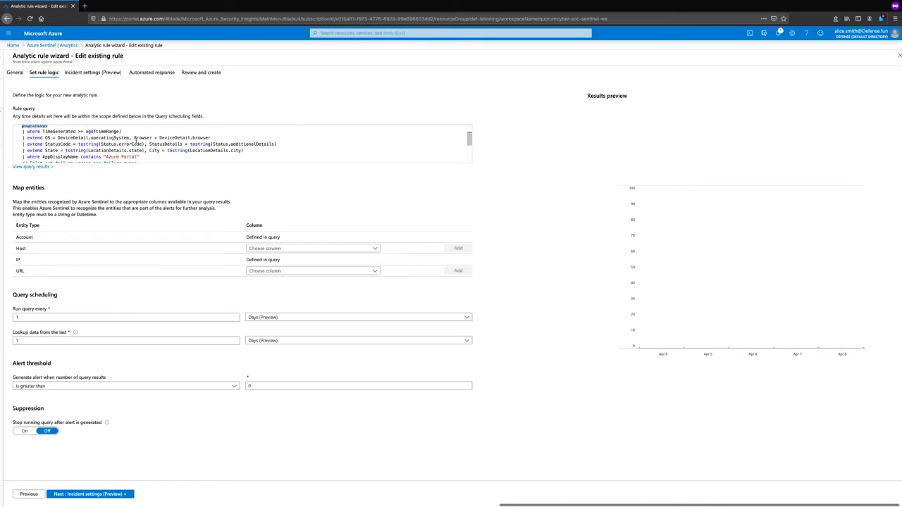
scroll(136, 139, down, 3)
drag(139, 139, 113, 144)
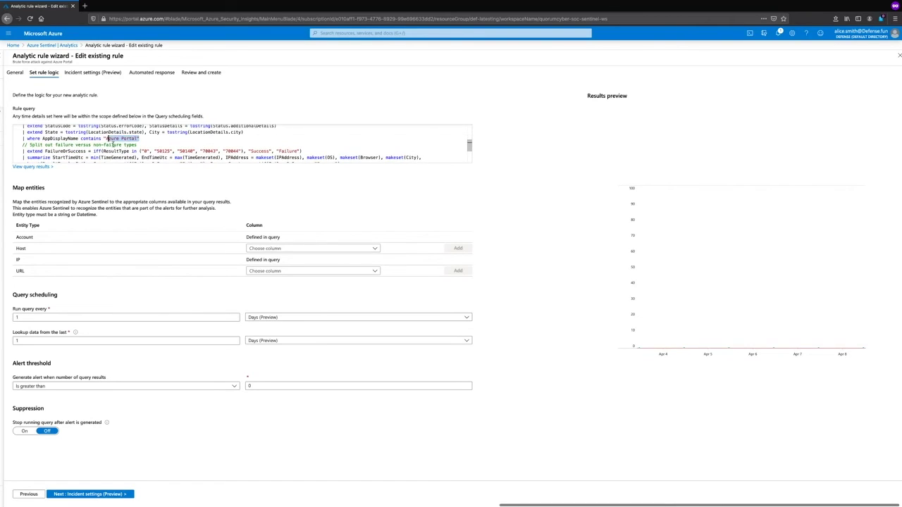
scroll(118, 147, down, 4)
scroll(126, 150, up, 3)
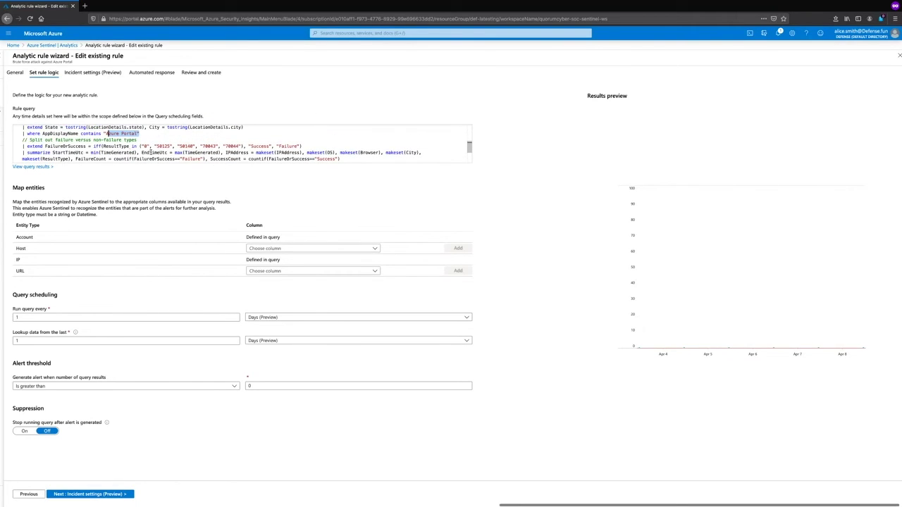
drag(303, 147, 139, 145)
scroll(139, 145, down, 3)
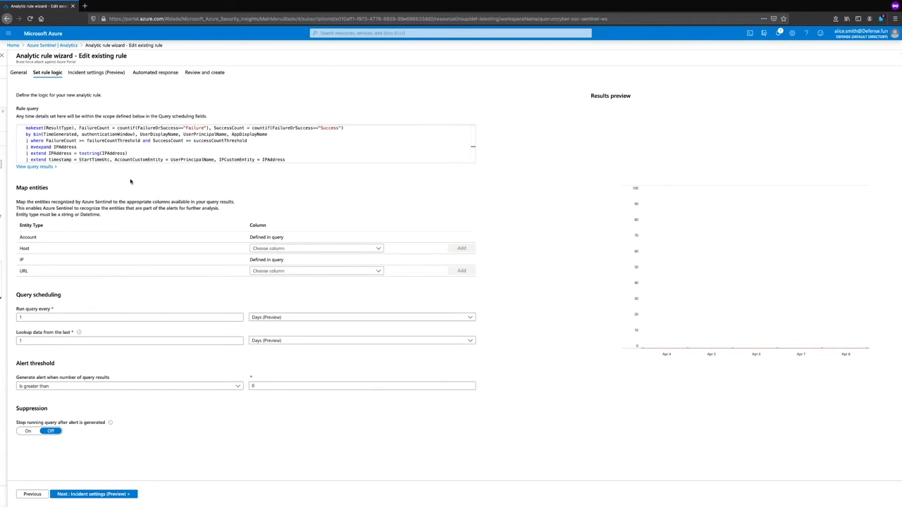
- Leave the rule wizard without changes and show the "Brute force attack against Azure Portal" details in the active rules again
click(52, 45)
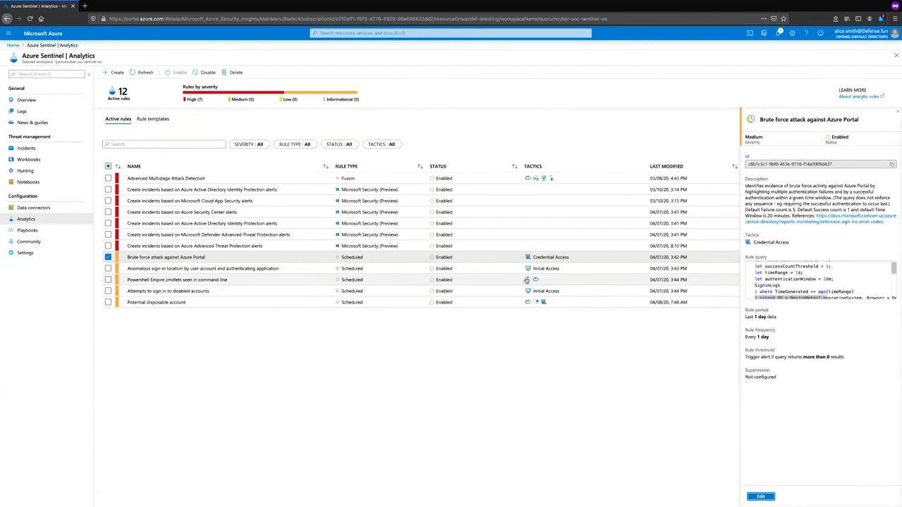
click(28, 148)
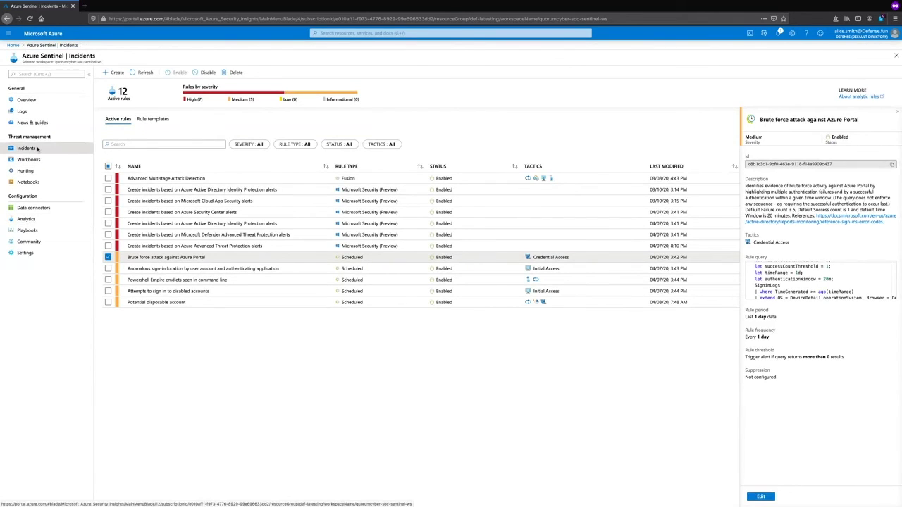
click(26, 219)
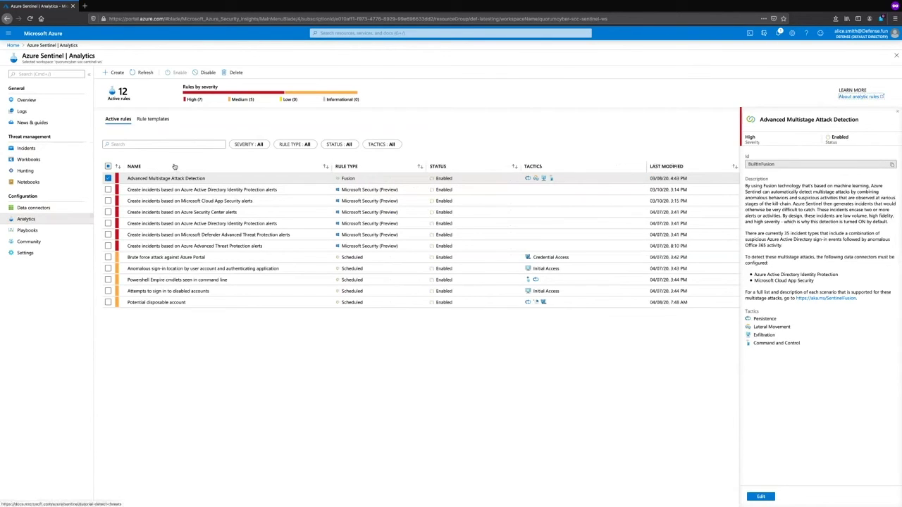
click(143, 260)
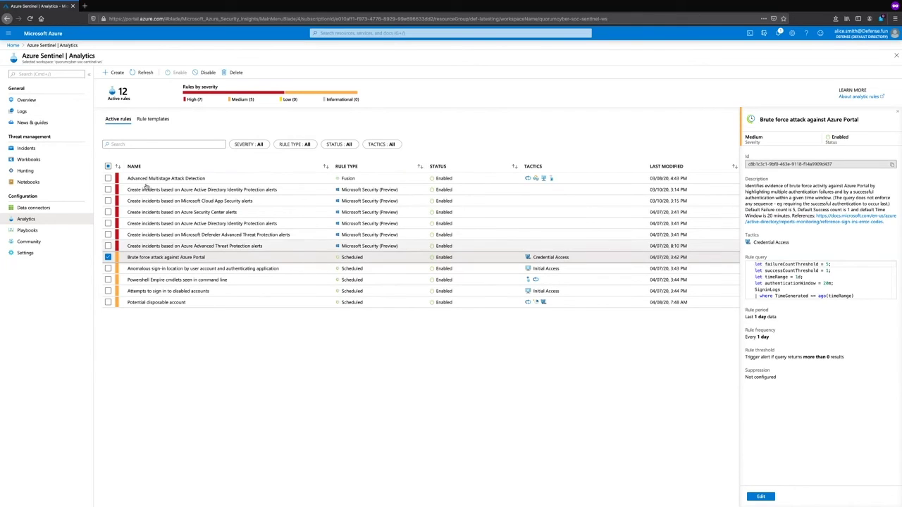
- Open the analytics rule templates, view "Known Manganese IP and UserAgent activity" and look through the available templates
click(148, 120)
scroll(189, 262, down, 2)
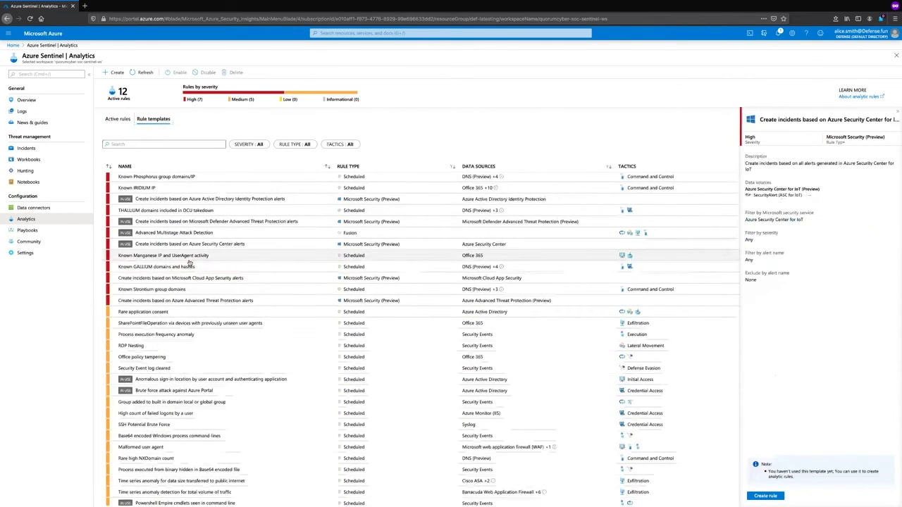
click(187, 258)
scroll(165, 317, down, 15)
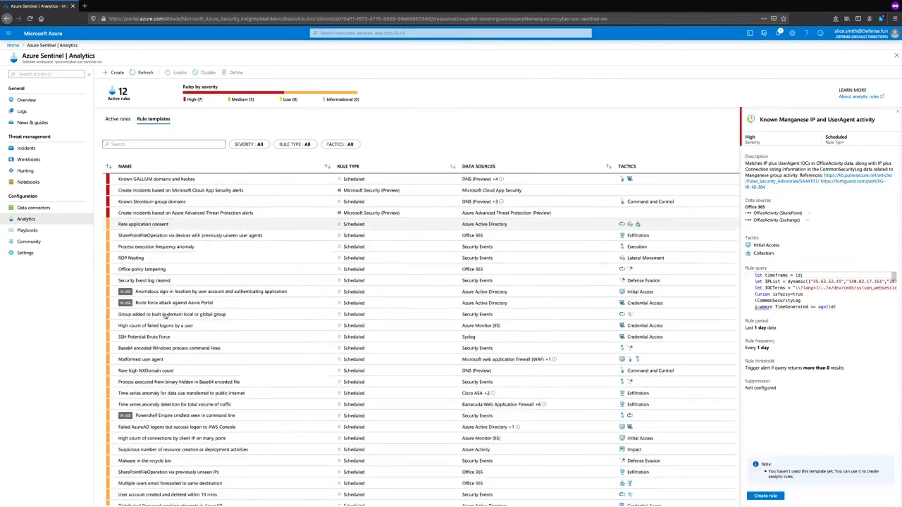
- Open the Azure Sentinel community page and its Azure-Sentinel GitHub repository, and look through the repository's folders
scroll(164, 317, down, 10)
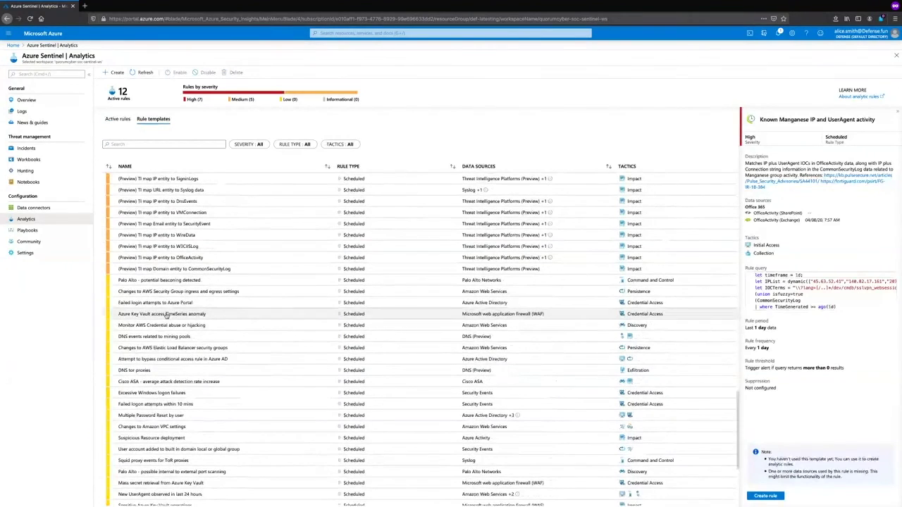
click(35, 243)
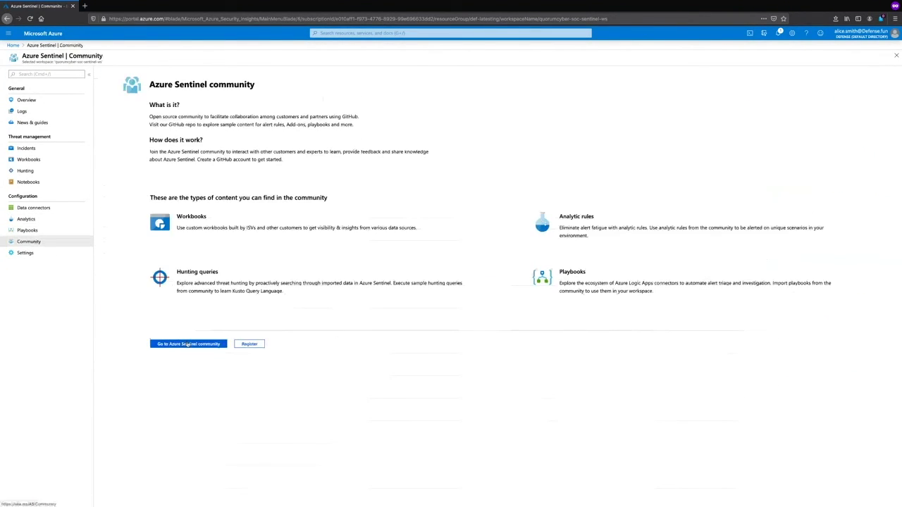
click(186, 344)
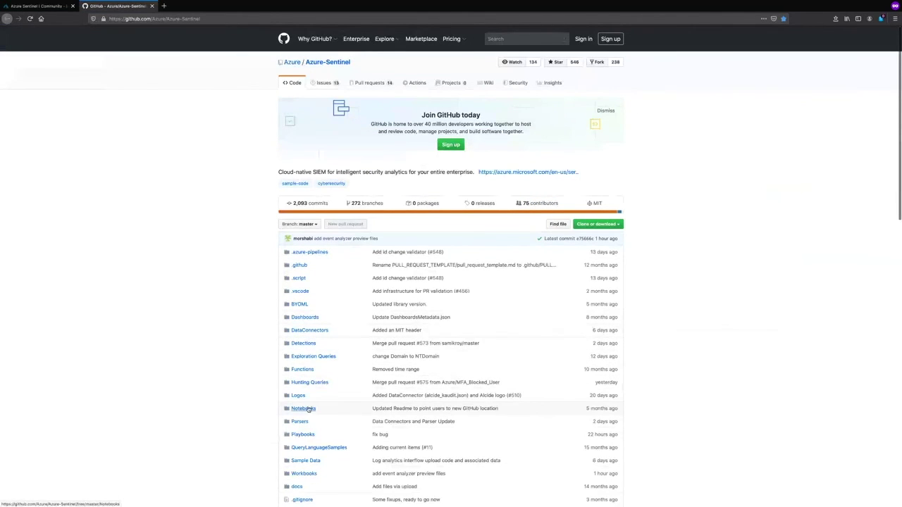
scroll(310, 409, down, 3)
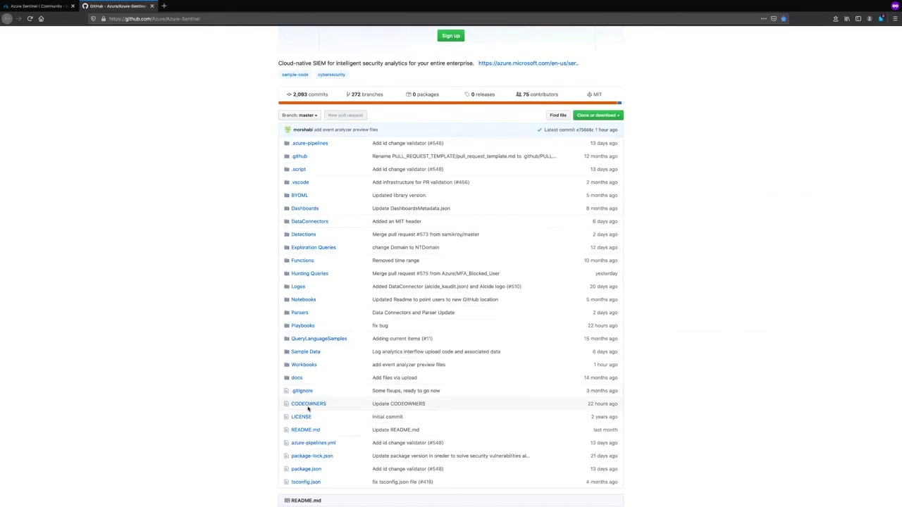
- Return to the Azure Sentinel rule templates and view the details of "Known Manganese IP and UserAgent activity" and "Known GALLIUM domains and hashes"
click(60, 6)
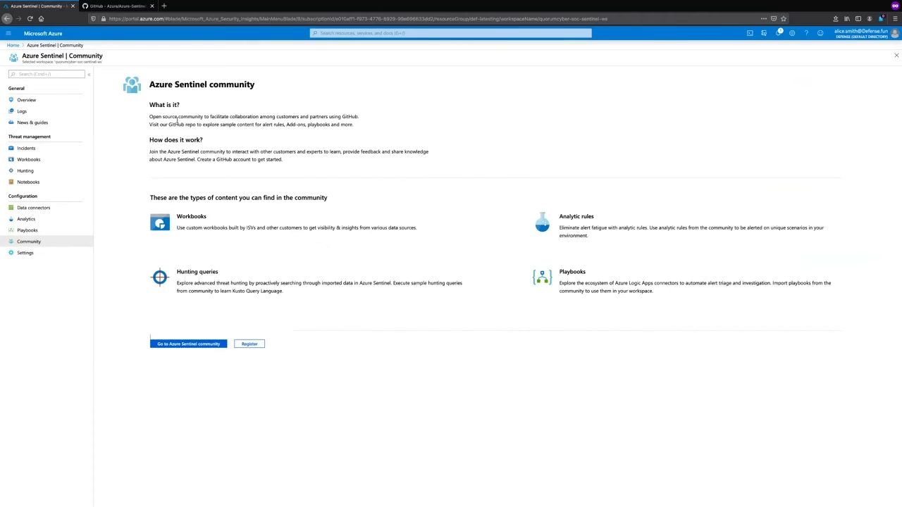
click(32, 219)
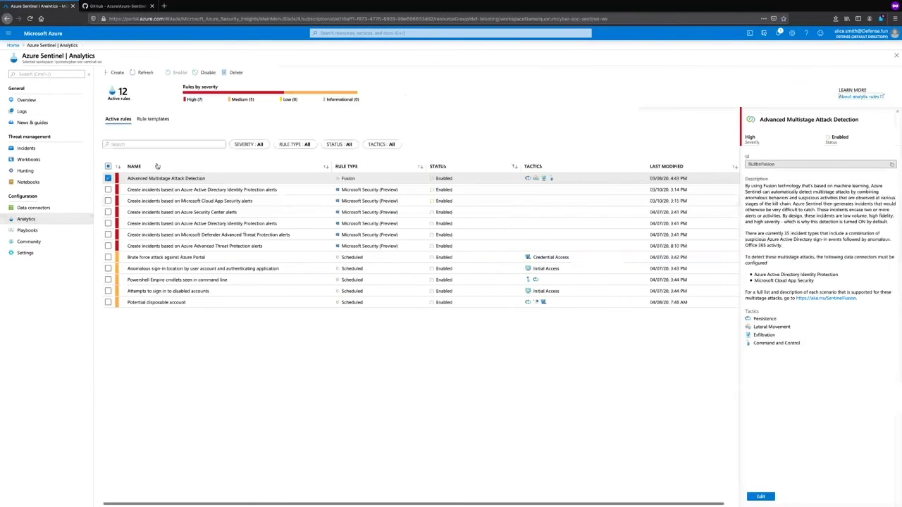
click(152, 120)
scroll(288, 307, down, 1)
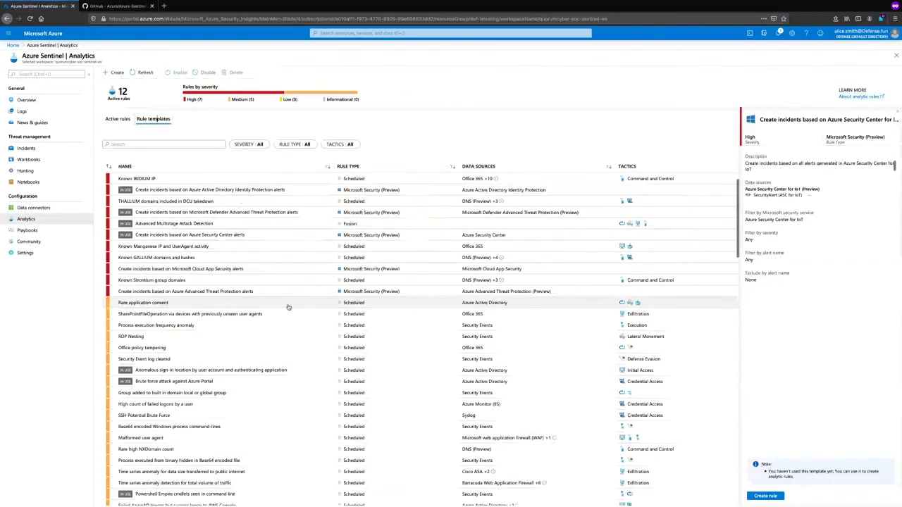
scroll(224, 244, down, 1)
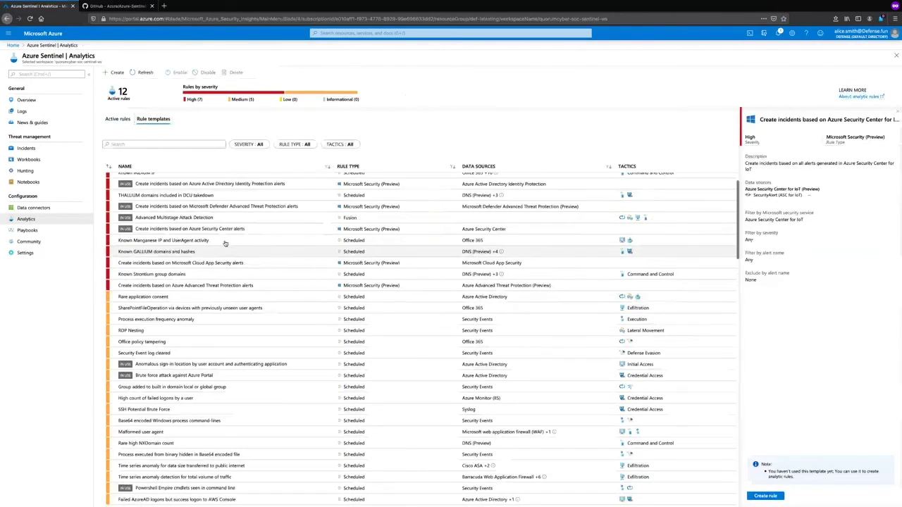
click(196, 242)
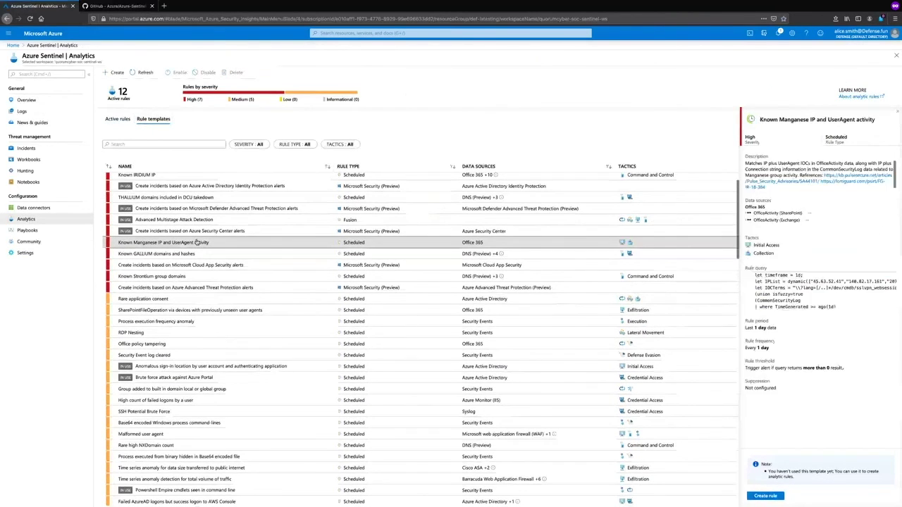
click(196, 253)
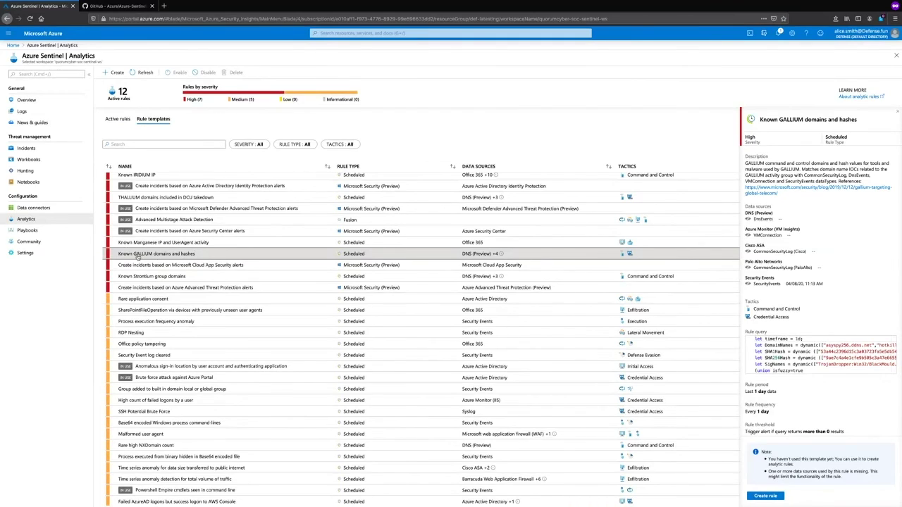
- Start a new analytic rule from the "Known GALLIUM domains and hashes" template and review its rule query
click(762, 496)
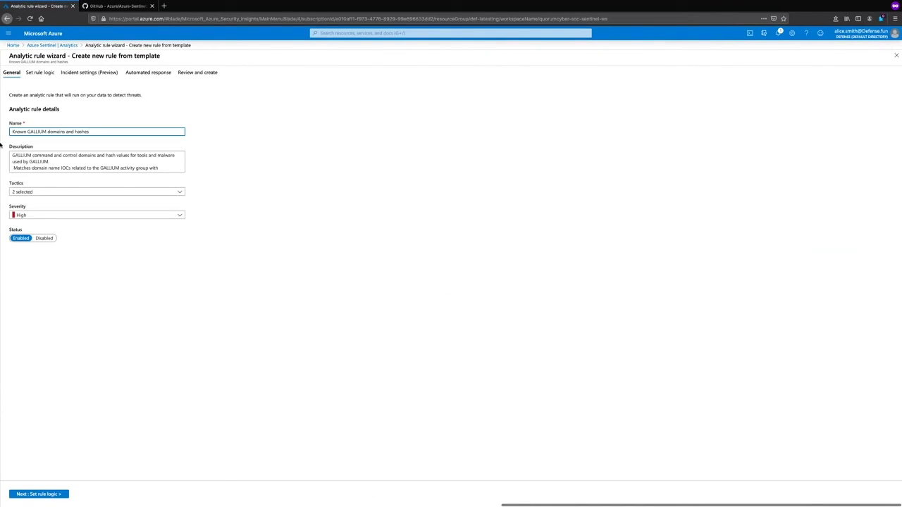
click(43, 495)
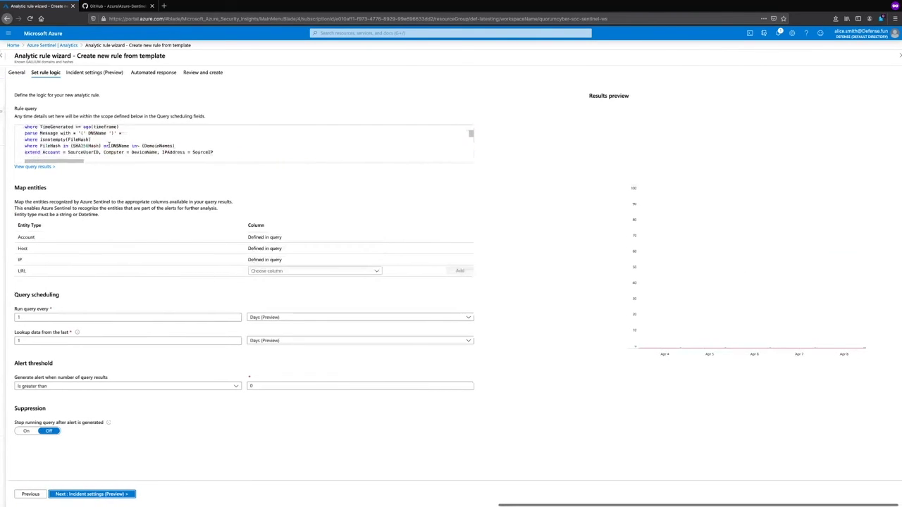
scroll(109, 144, down, 10)
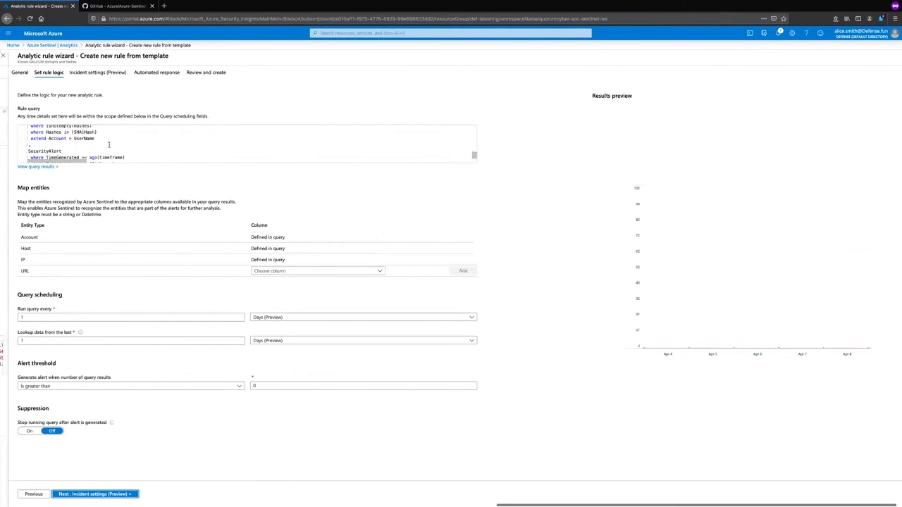
scroll(109, 144, up, 10)
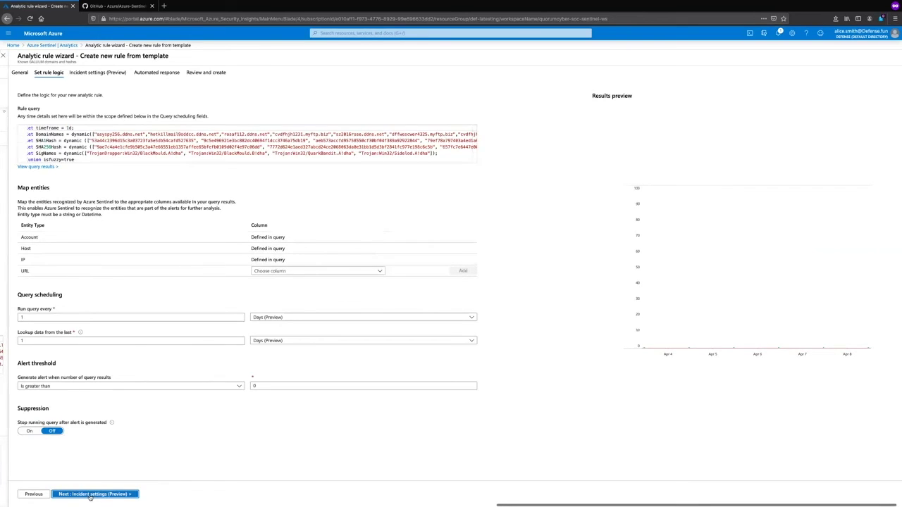
- Keep the default incident settings and automated response, and create the "Known GALLIUM domains and hashes" rule
click(91, 497)
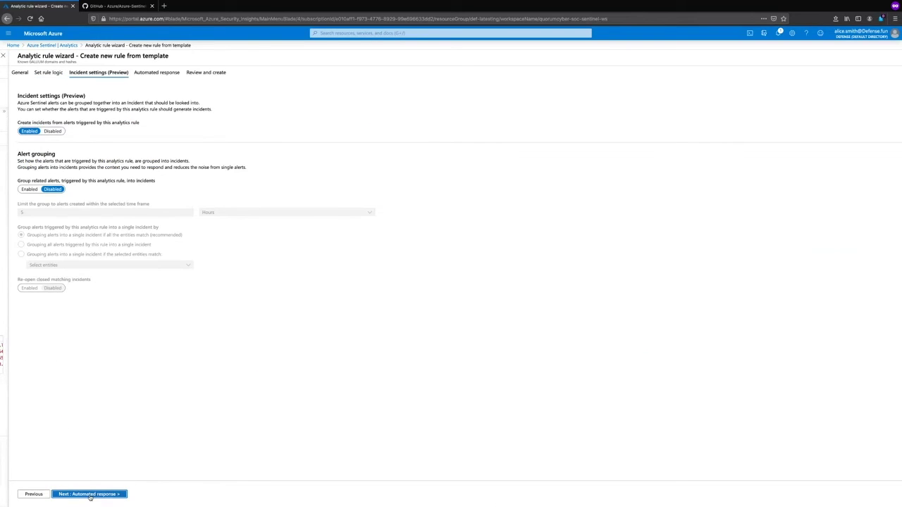
click(91, 496)
click(89, 496)
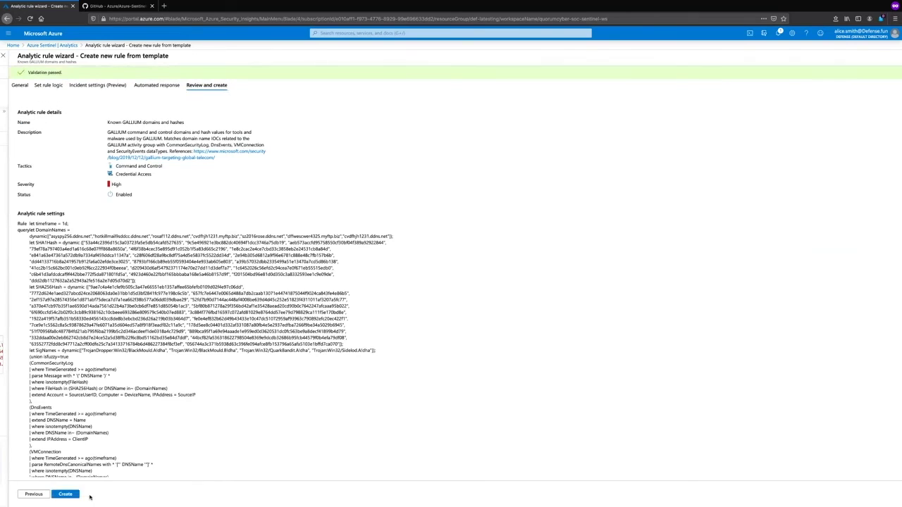
click(64, 494)
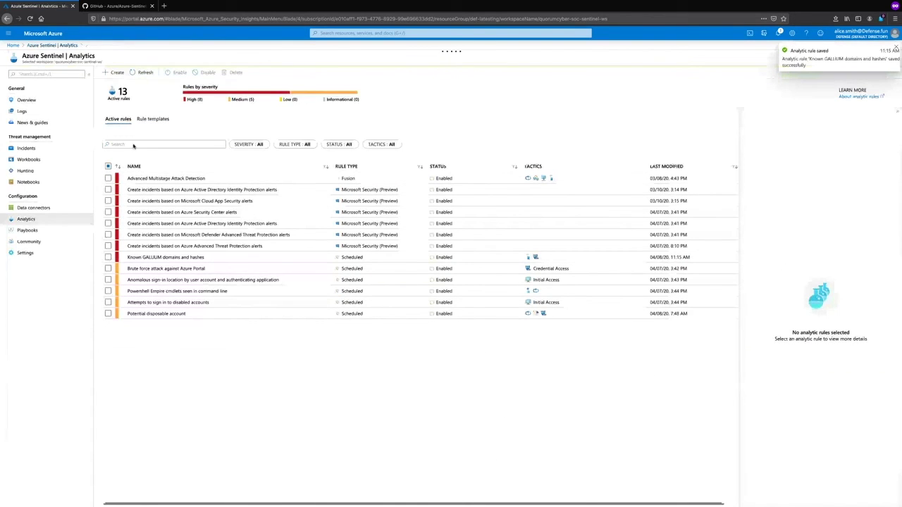
- View the active "Known GALLIUM domains and hashes" rule's details and check its entry in the rule templates
click(152, 259)
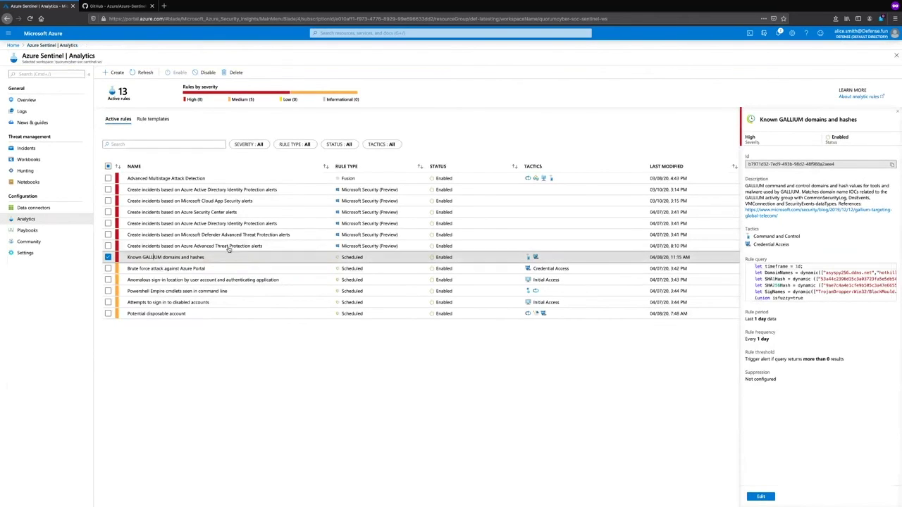
click(148, 120)
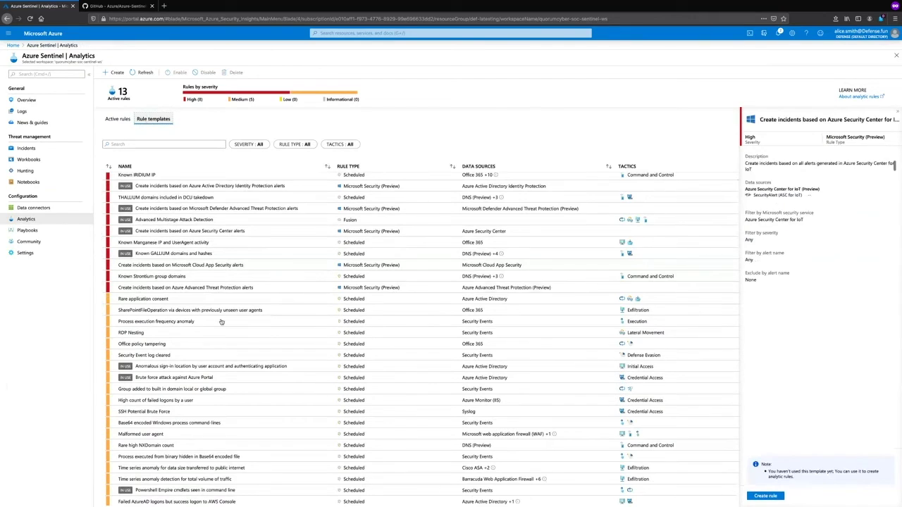
scroll(224, 335, up, 3)
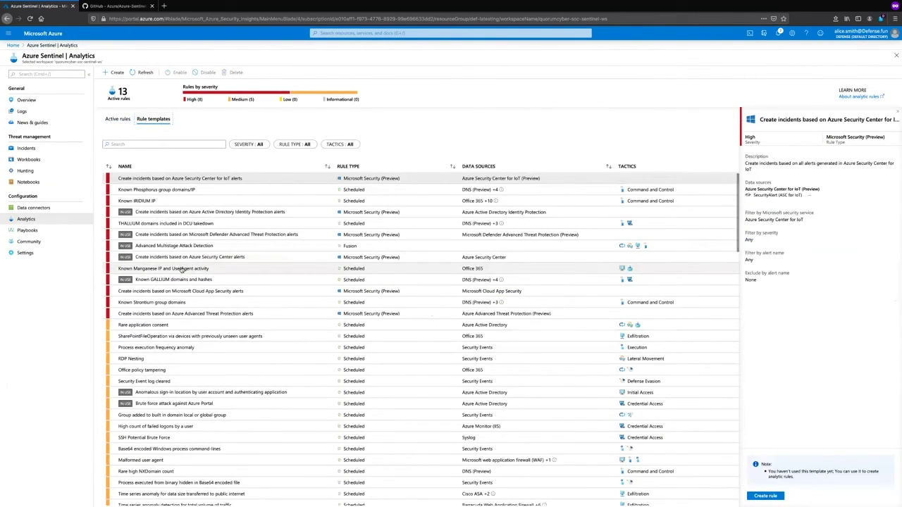
- Look through the available data connectors and view the Amazon Web Services connector's details
click(60, 210)
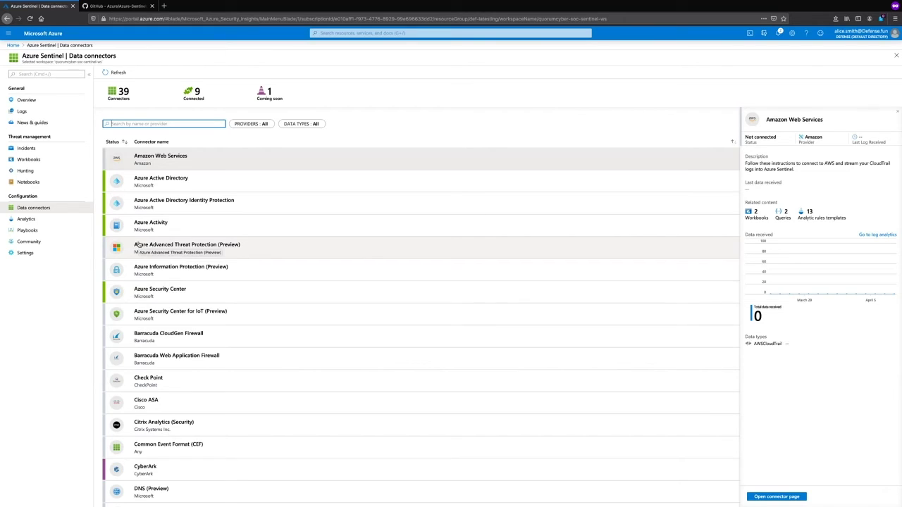
scroll(139, 310, down, 1)
scroll(139, 310, down, 5)
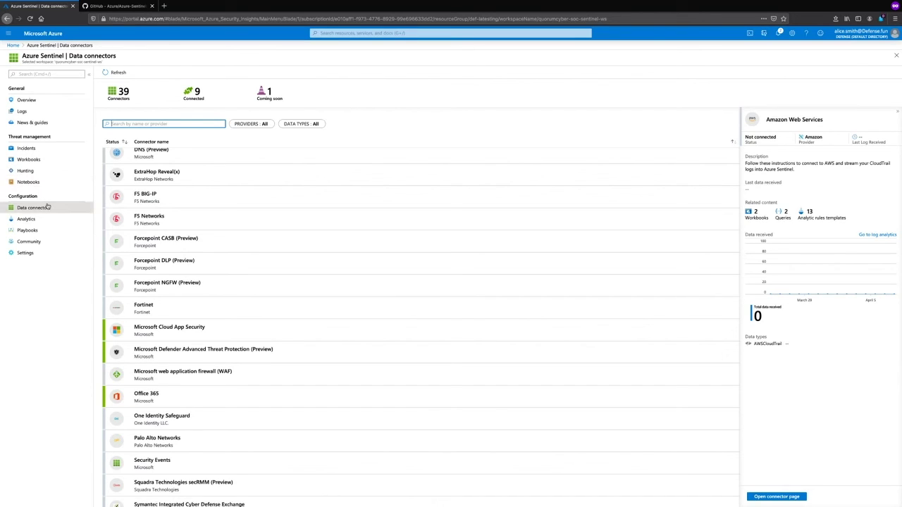
scroll(203, 222, up, 5)
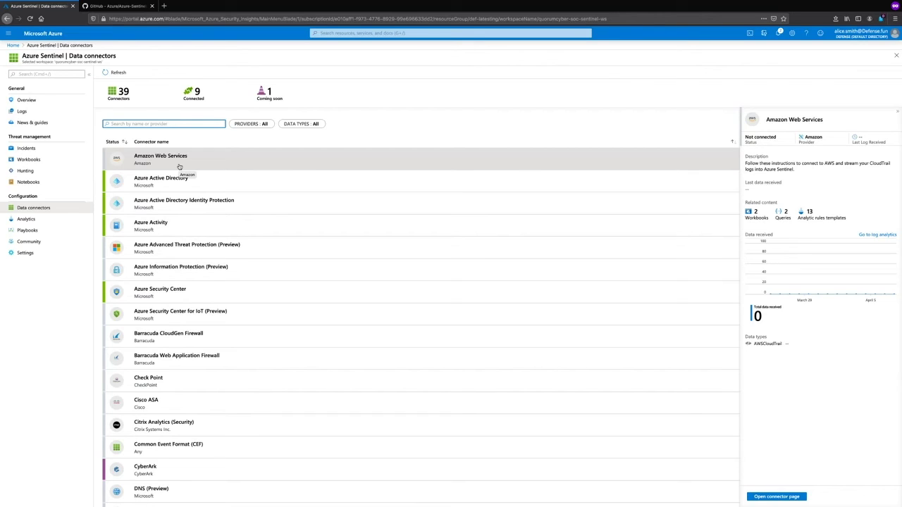
click(178, 167)
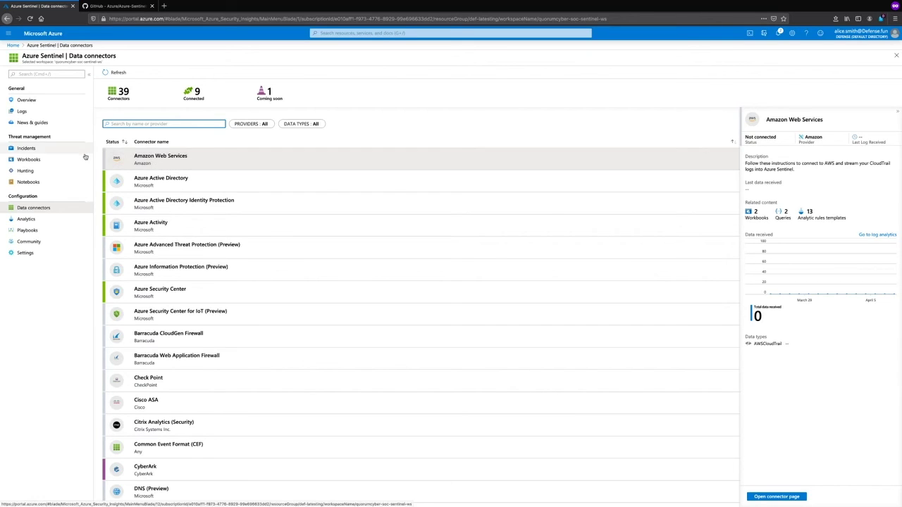
- Show the active analytics rules and open the full details of incident 3, "Unfamiliar sign-in properties"
click(28, 221)
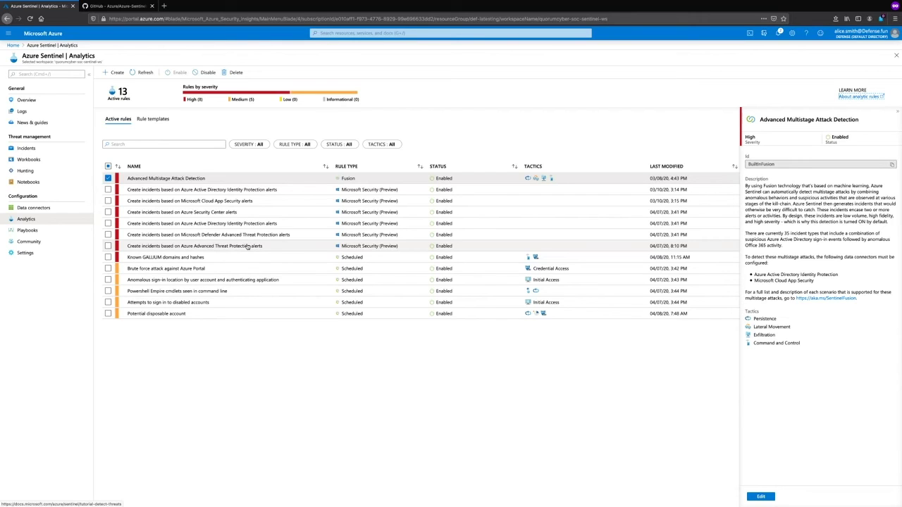
click(27, 149)
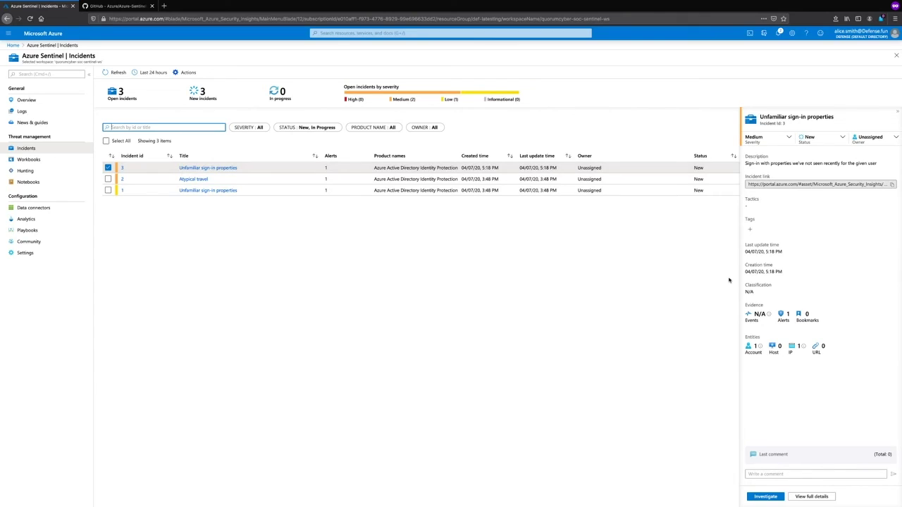
click(810, 500)
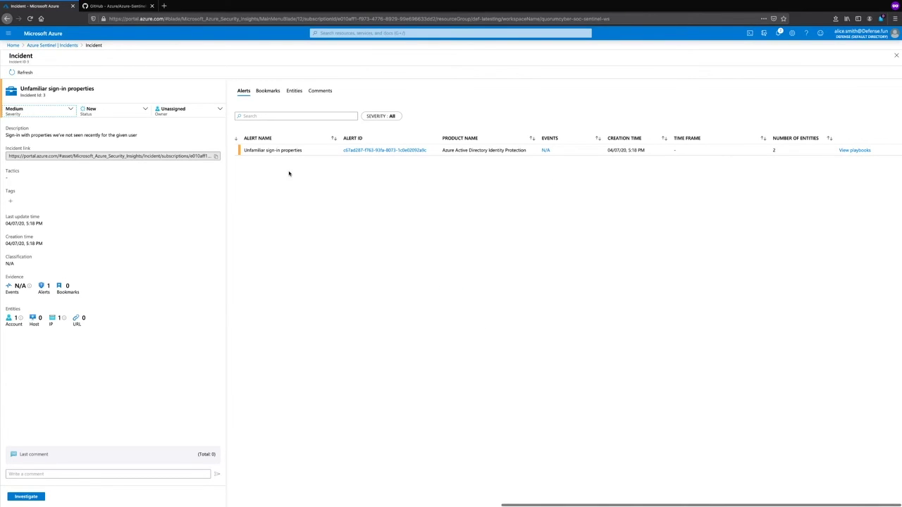
- Query the incident's account entity in the logs, expand the record and highlight its account name value
click(14, 322)
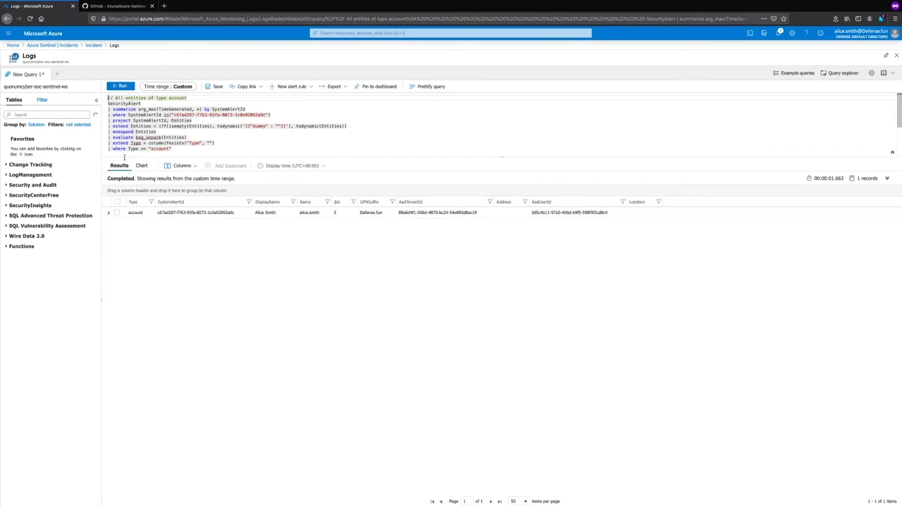
click(108, 213)
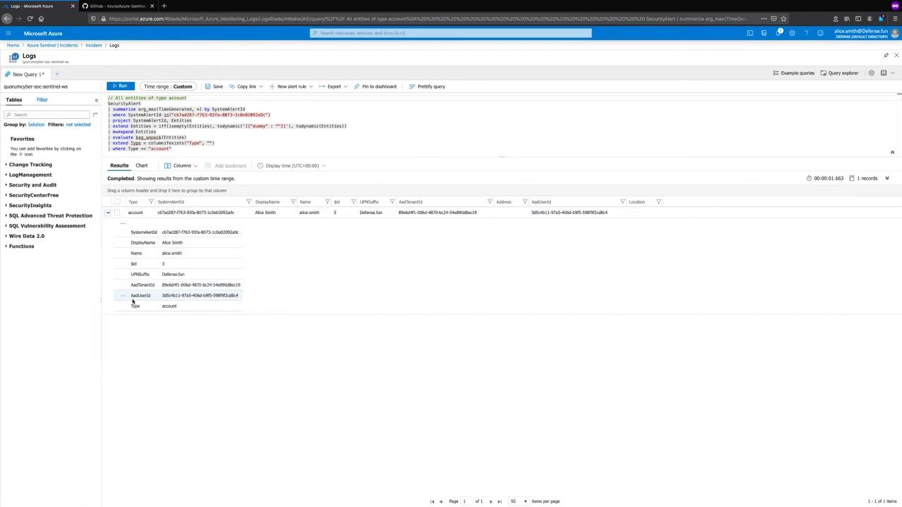
click(172, 243)
drag(163, 243, 189, 251)
click(172, 253)
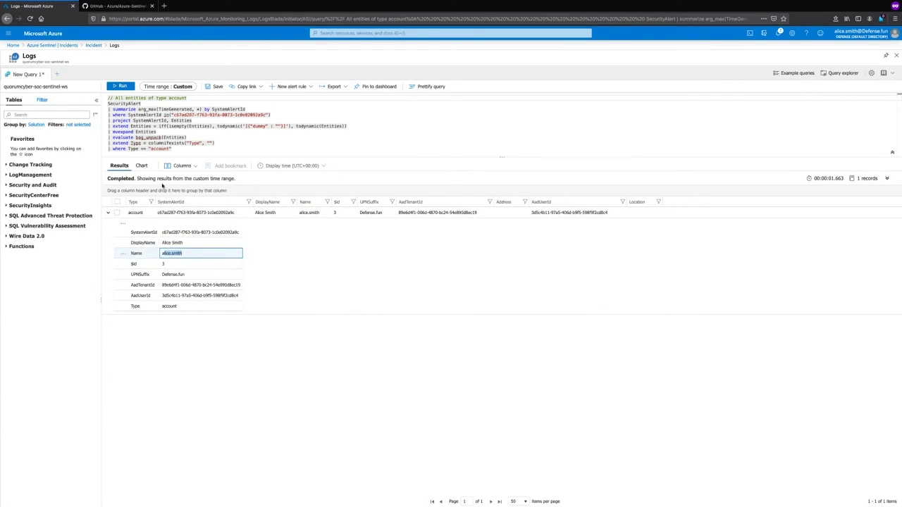
- Query the incident's IP entity in the logs and highlight the record's address value
click(94, 45)
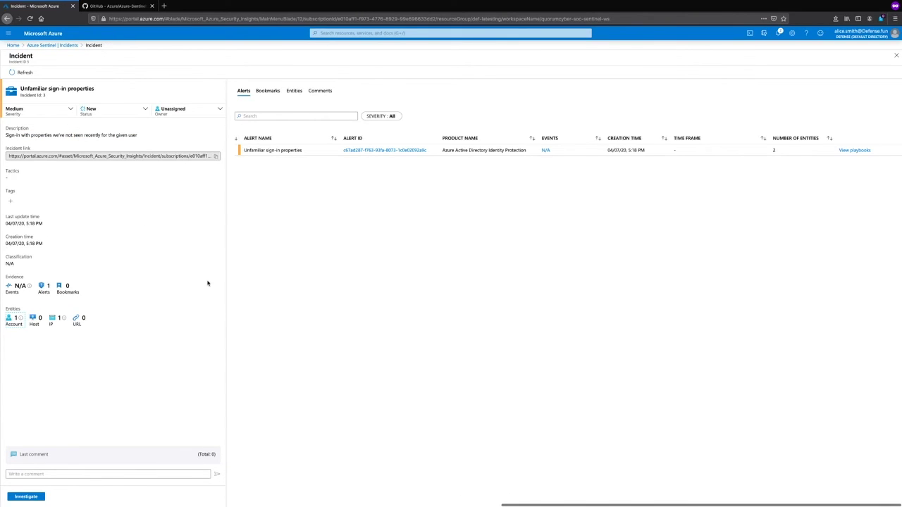
click(56, 322)
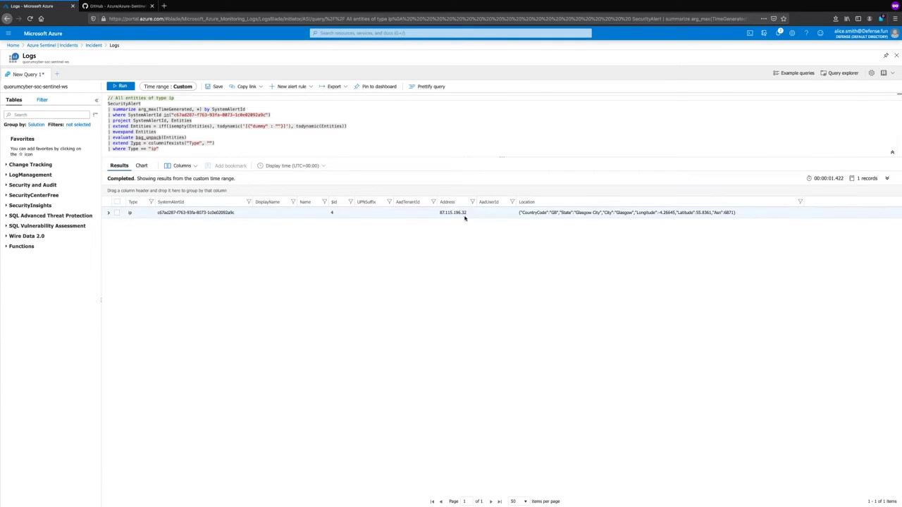
double_click(451, 212)
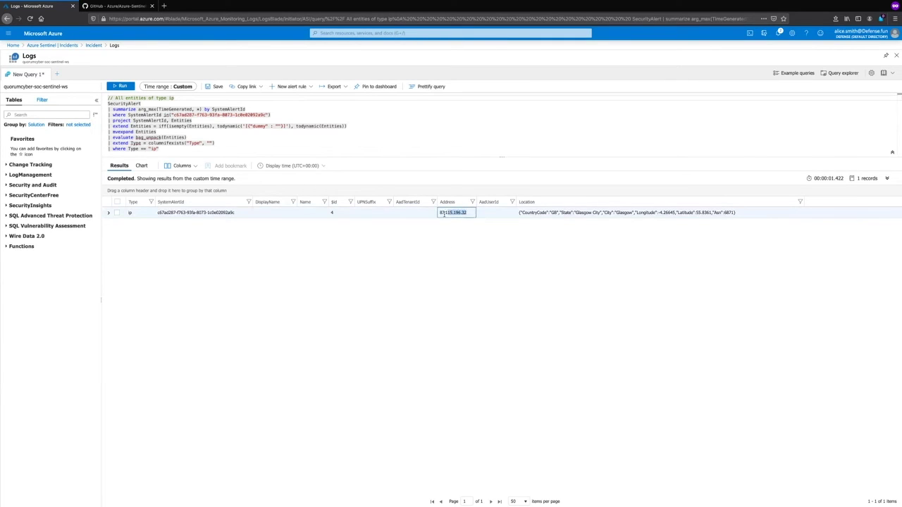
- Return to the "Unfamiliar sign-in properties" incident and open its investigation graph
click(91, 46)
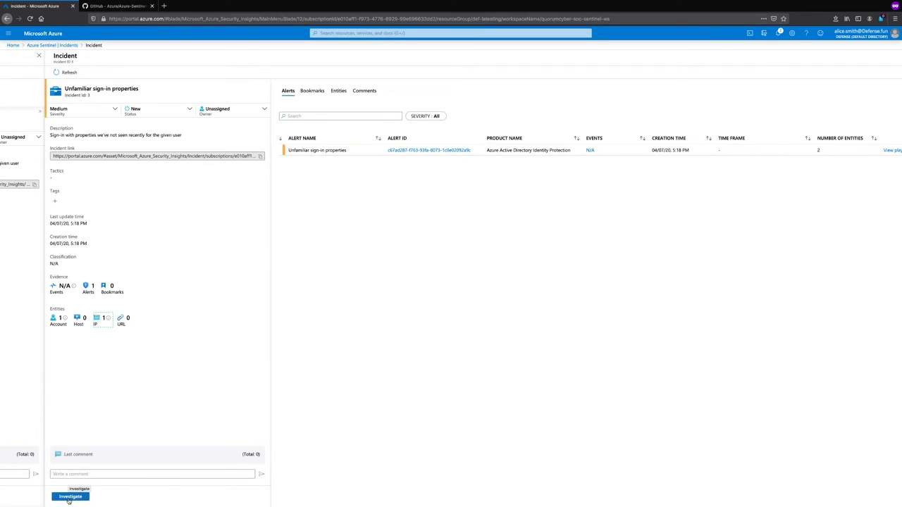
click(69, 497)
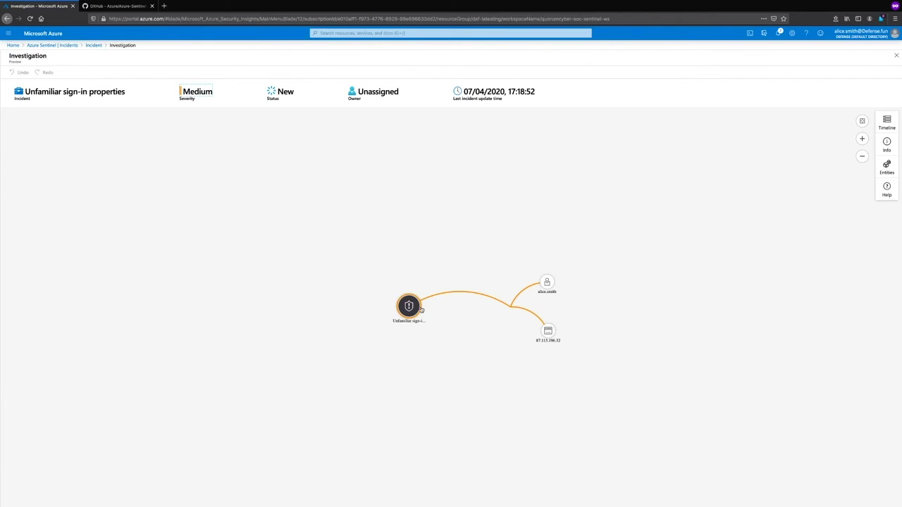
- Expand the account entity's related alerts on the investigation graph and list its additional exploration queries
drag(449, 320, 402, 292)
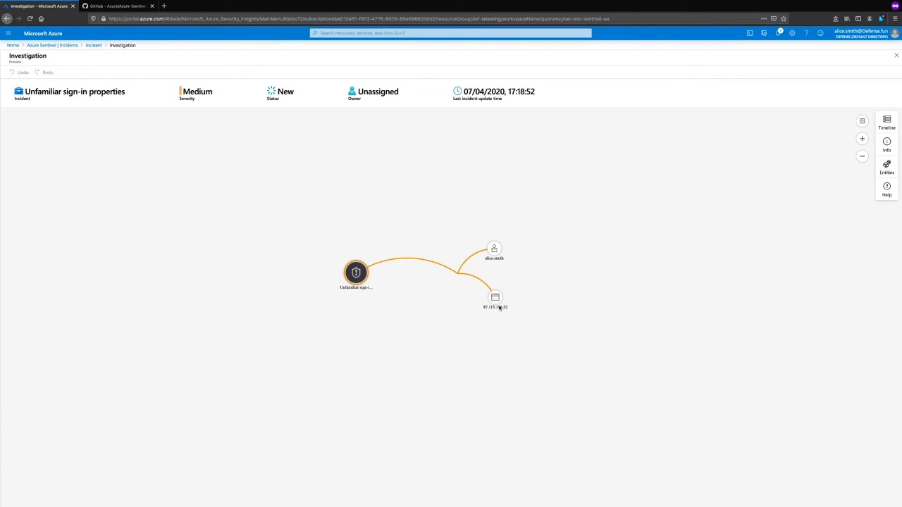
mouse_move(495, 251)
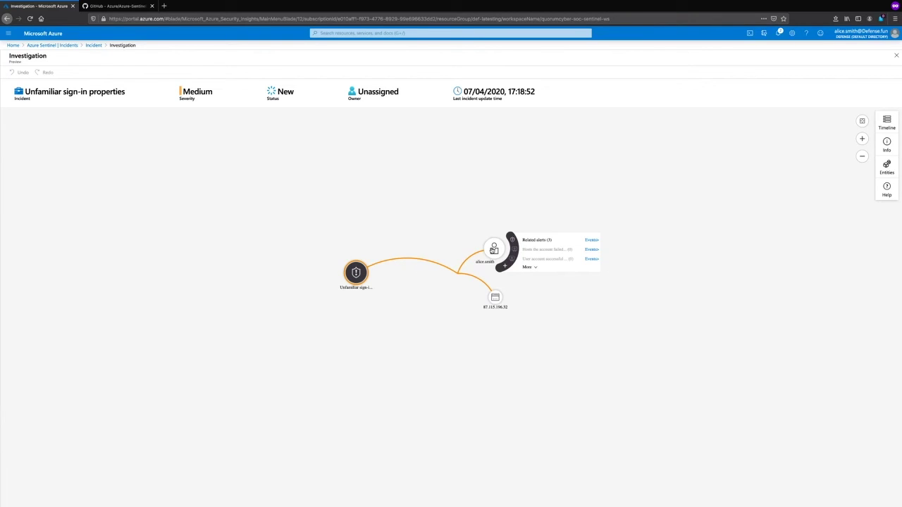
click(525, 241)
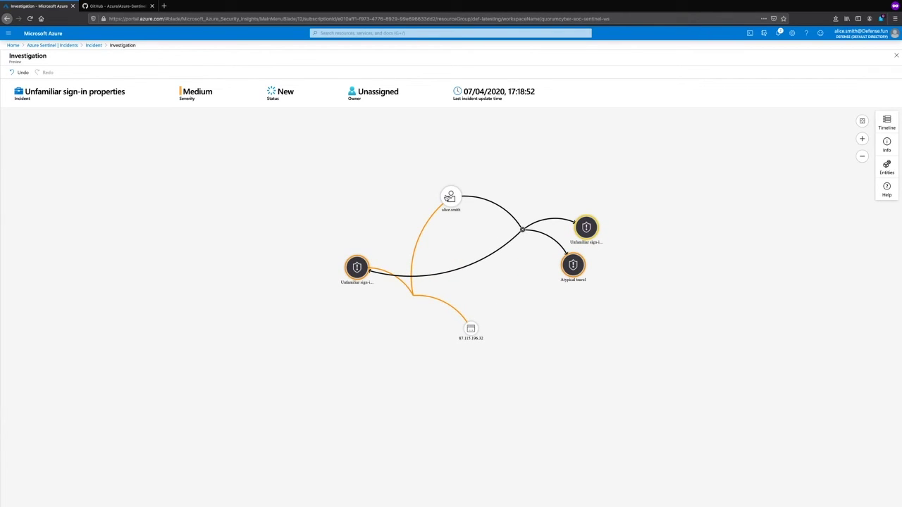
mouse_move(450, 199)
click(483, 215)
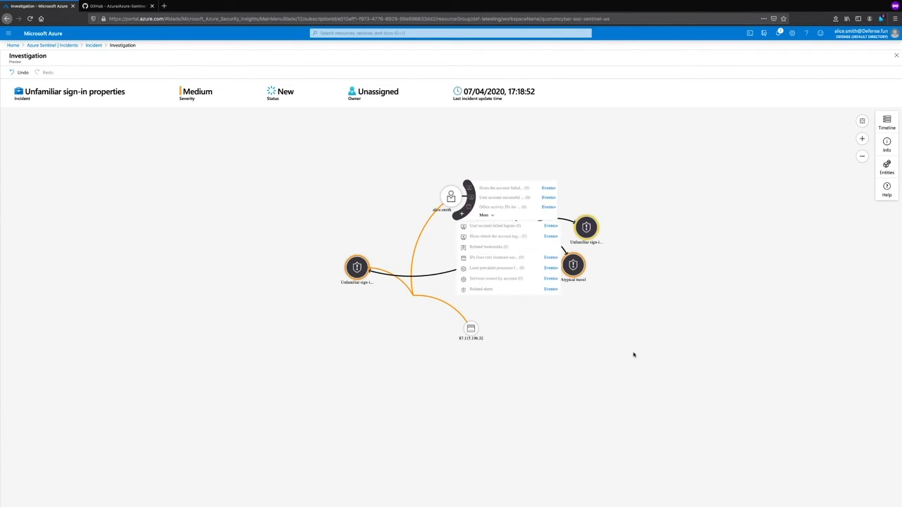
- Show the details of the Atypical travel alert and query its related entities in the logs
mouse_move(589, 235)
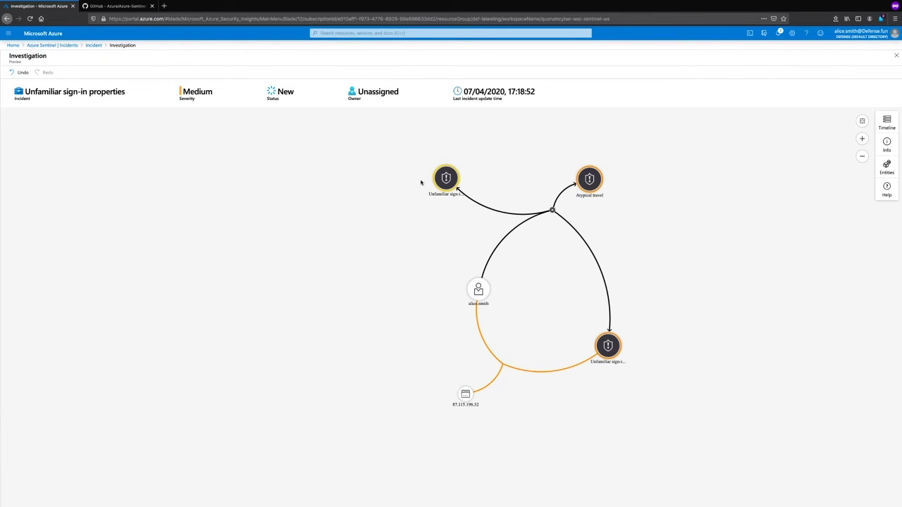
click(591, 181)
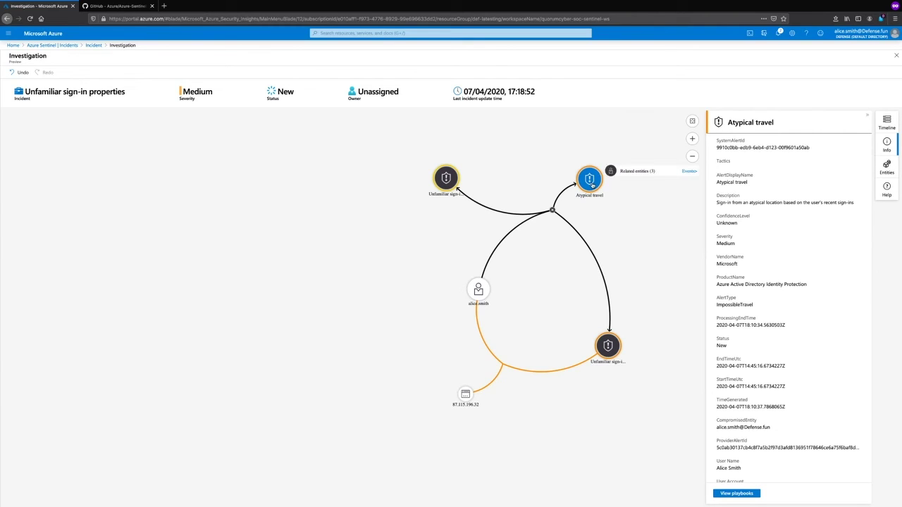
click(689, 171)
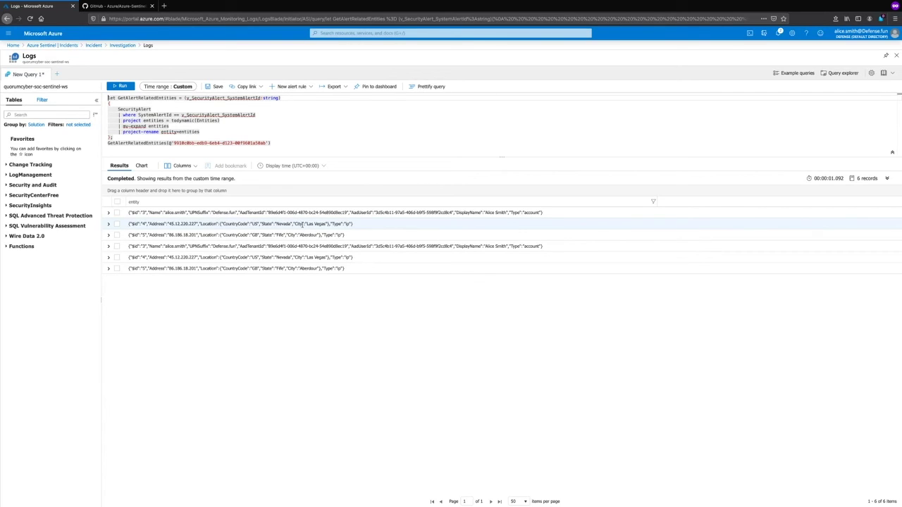
- Highlight the location details of the first two IP records, and return to the investigation graph
drag(324, 224, 221, 224)
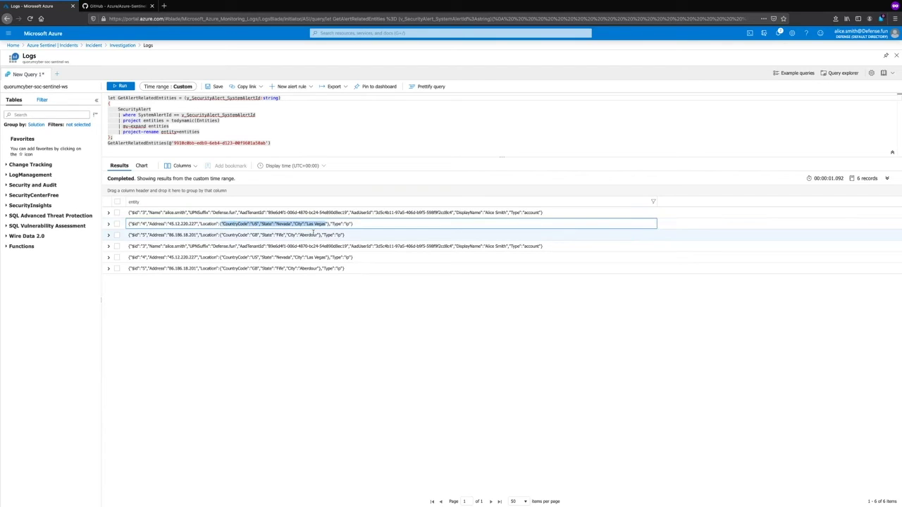
drag(318, 234, 223, 235)
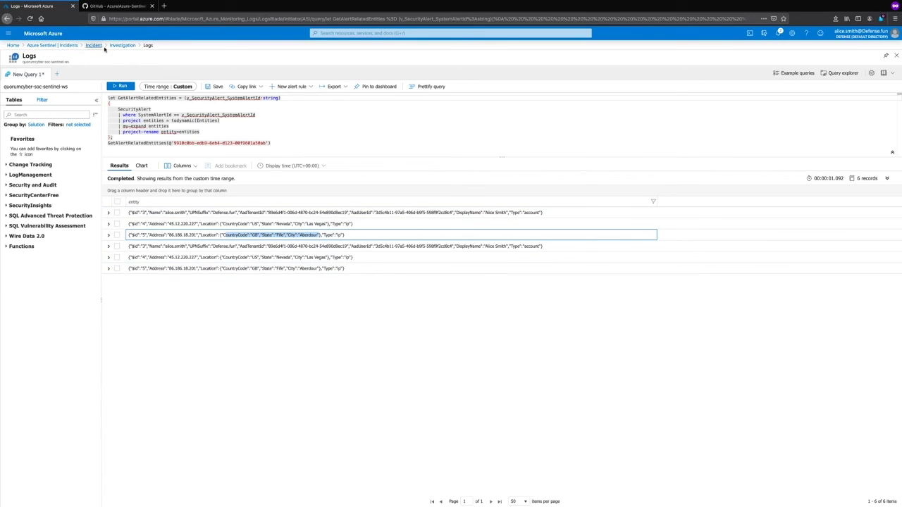
click(114, 46)
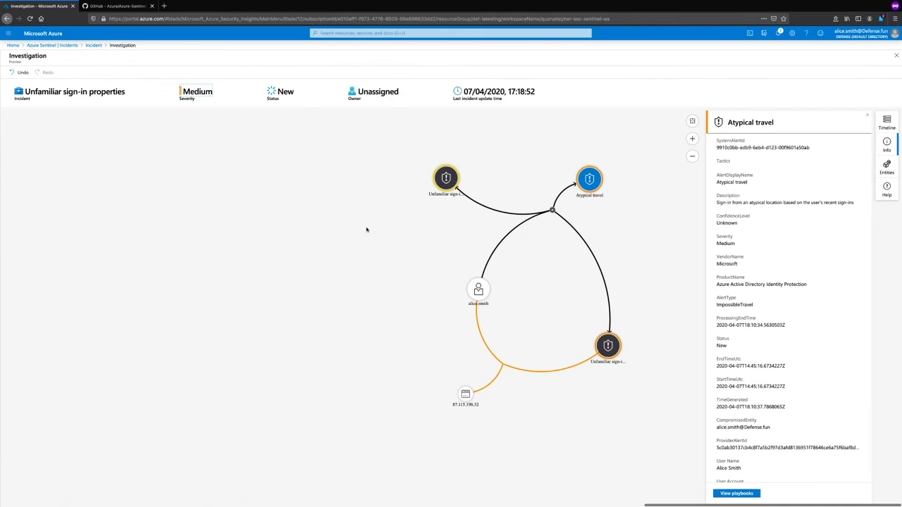
- View the details of the incident's own sign-in alert and its IP entity, and list all exploration queries for the IP
click(553, 323)
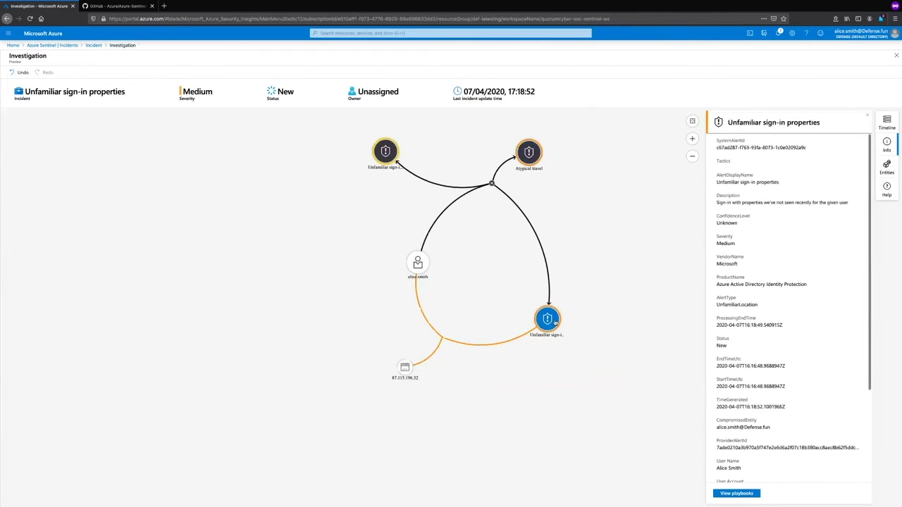
click(424, 367)
click(405, 368)
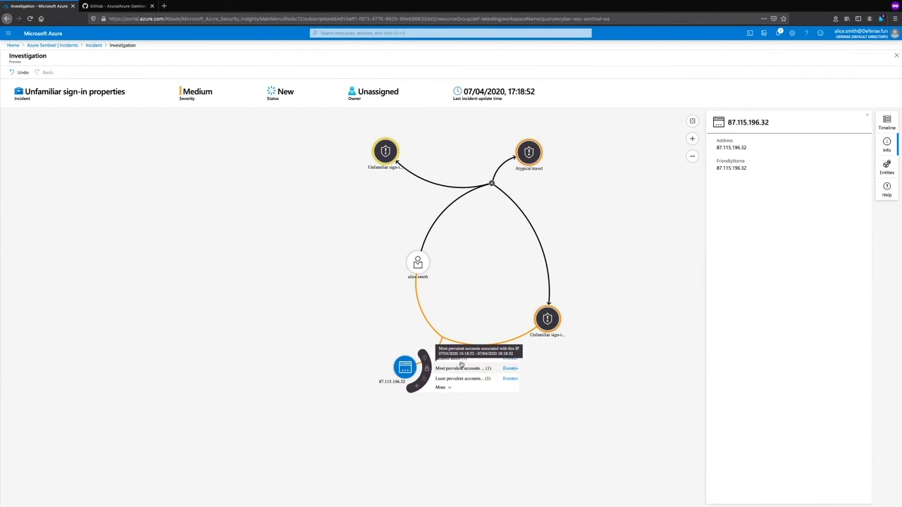
click(446, 387)
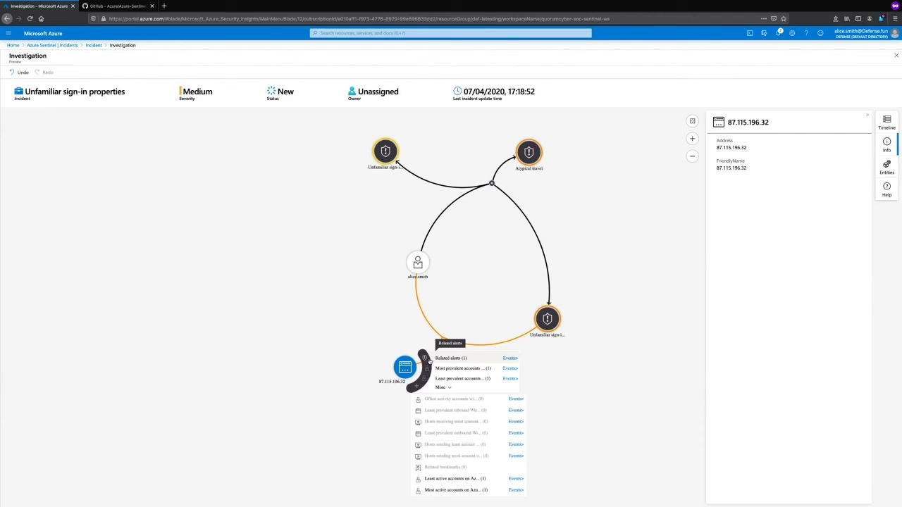
click(362, 248)
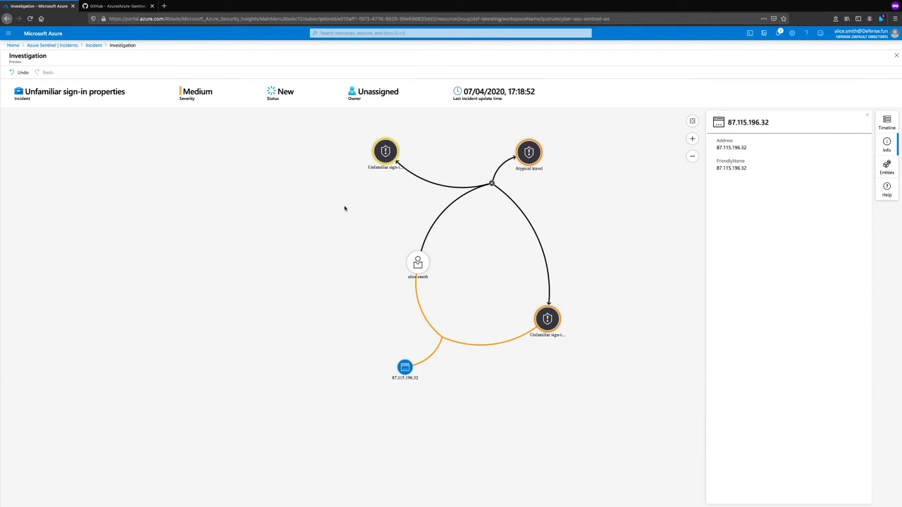
- Rearrange the investigation graph around the account entity to show how its alerts connect
drag(344, 208, 328, 275)
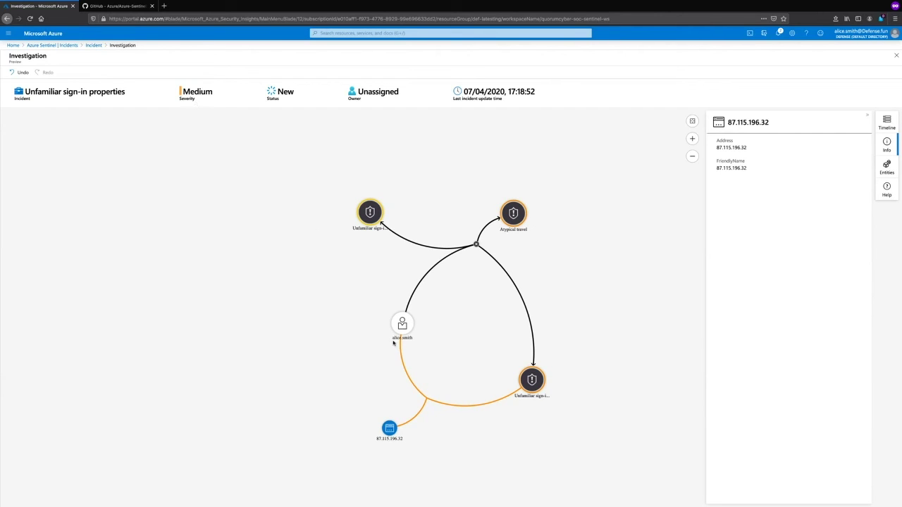
mouse_move(401, 328)
mouse_down()
mouse_move(382, 341)
mouse_move(390, 336)
mouse_up()
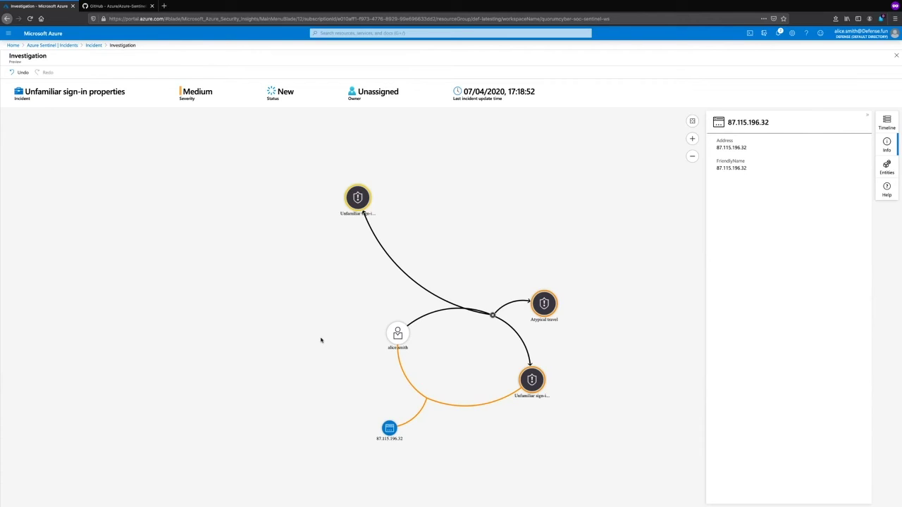
mouse_move(399, 344)
- Return to the Sentinel incidents list and look over the Logs and Hunting pages
click(93, 45)
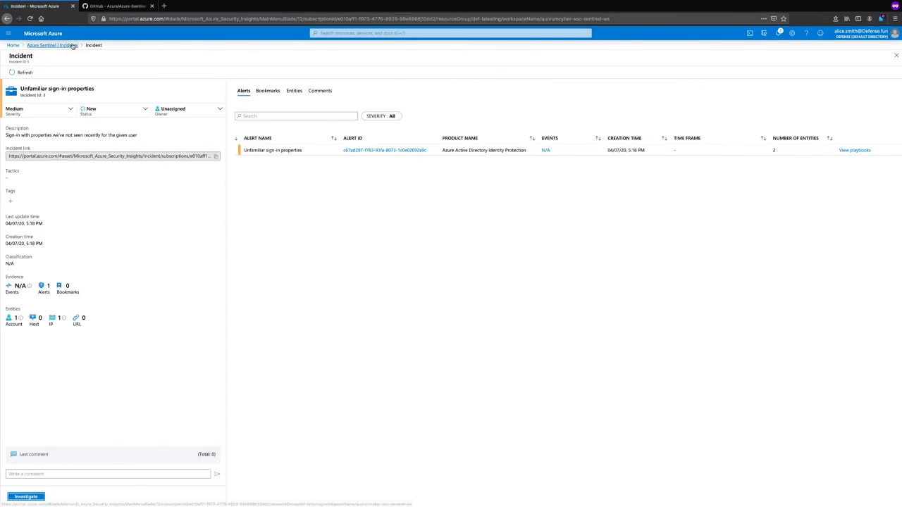
click(73, 46)
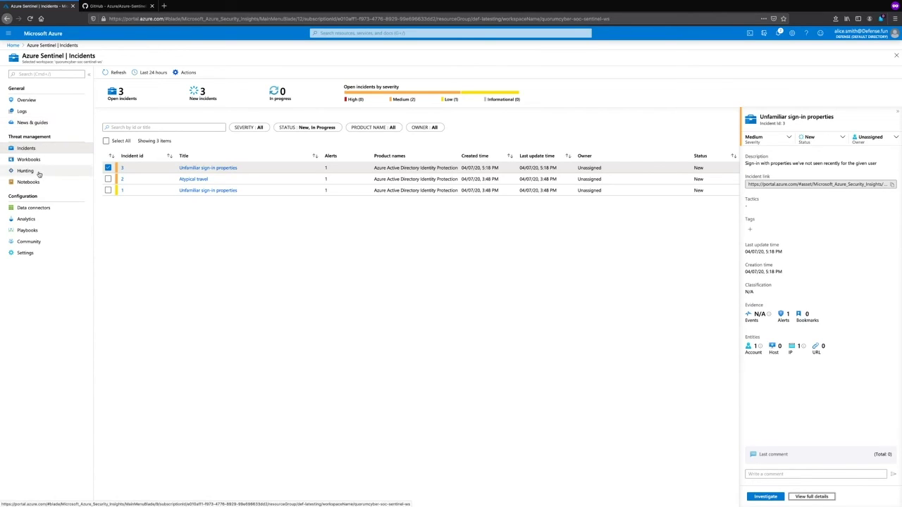
click(22, 111)
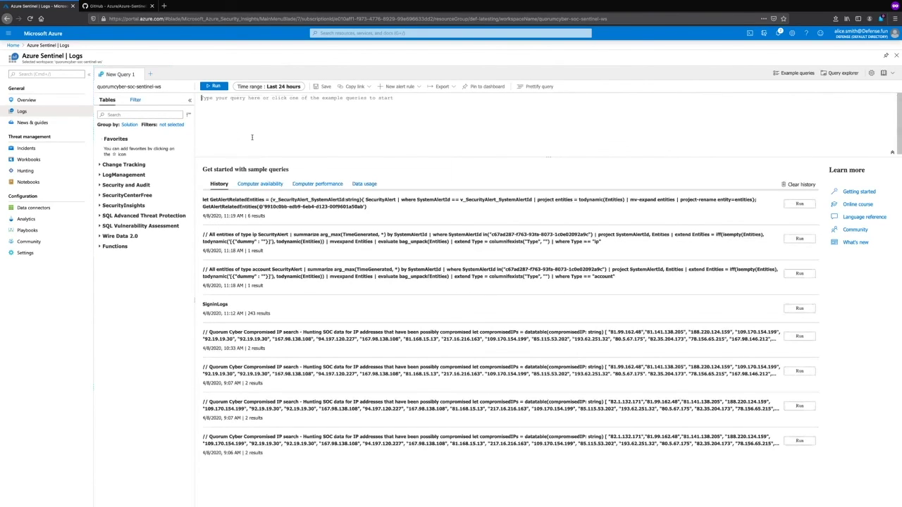
click(41, 171)
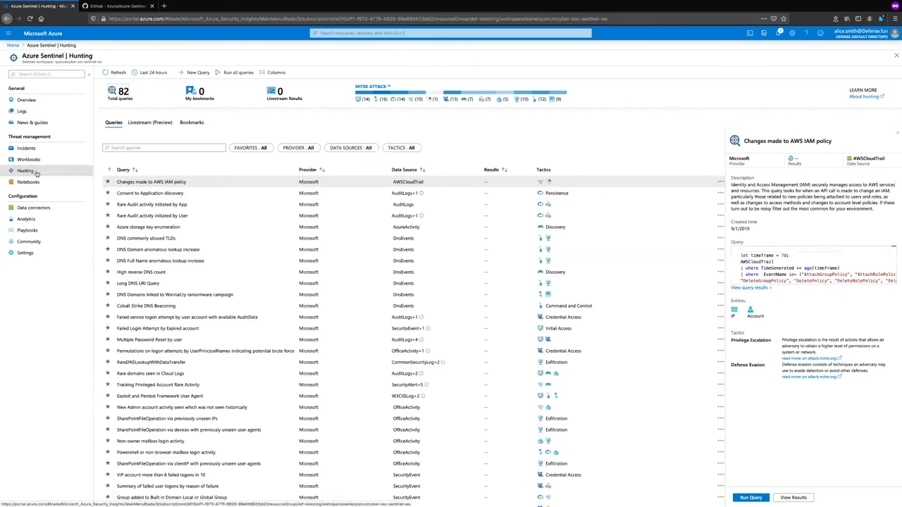
- Run a log query on the ThreatIntelligenceIndicator table
click(24, 111)
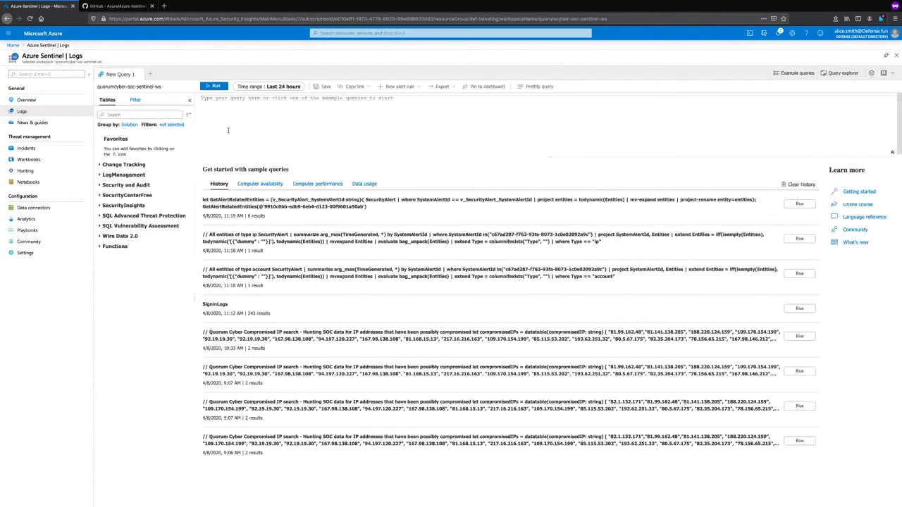
text(t)
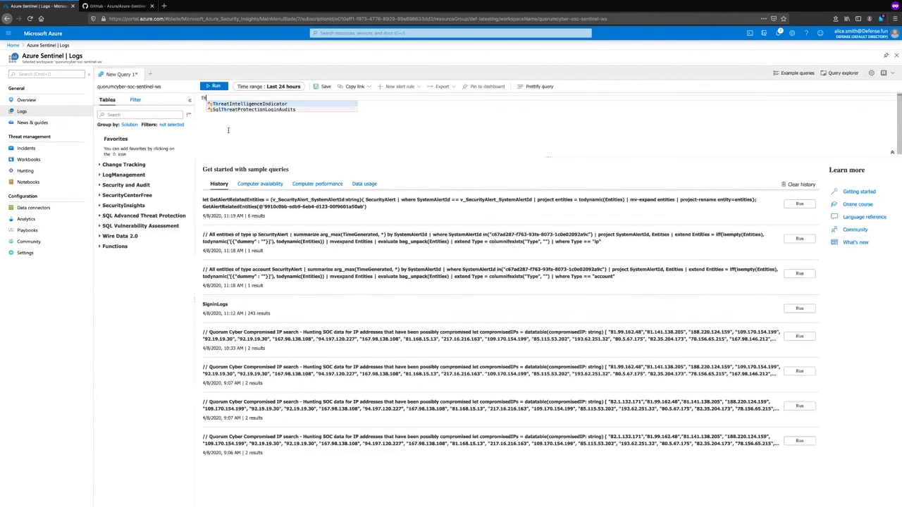
text(hr)
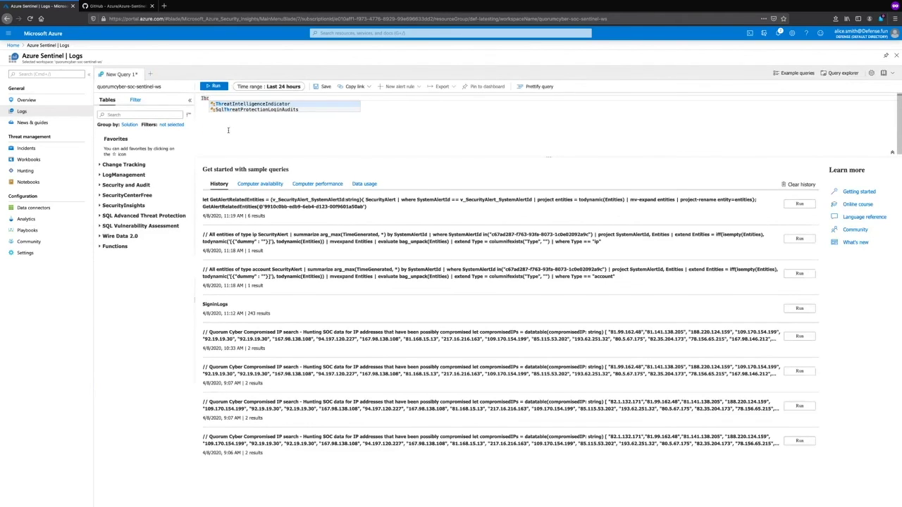
click(265, 104)
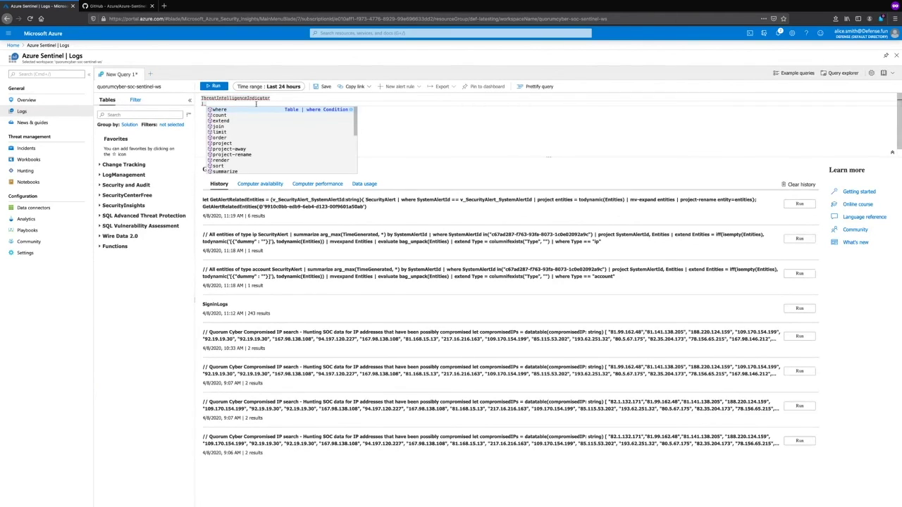
key(Return)
click(216, 87)
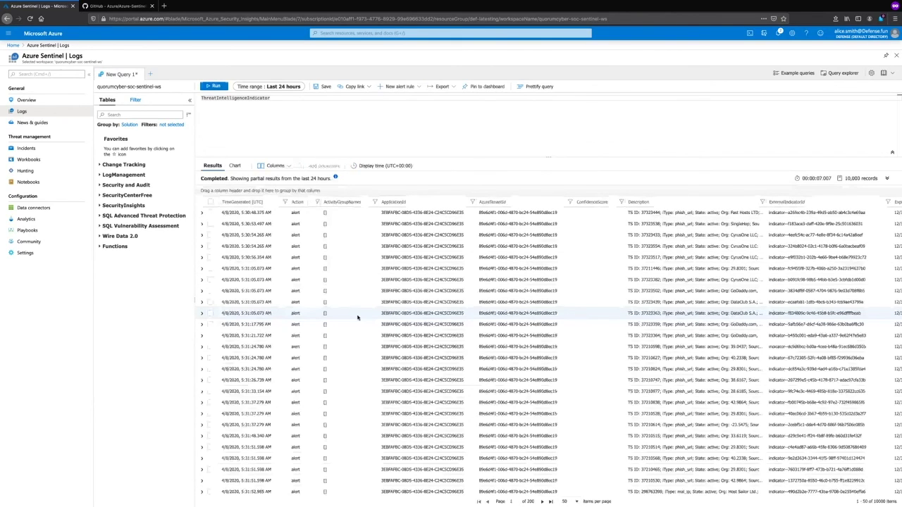
- Examine the threat indicator records, checking their threat type, network IP and URL values
scroll(358, 318, right, 5)
scroll(442, 308, right, 2)
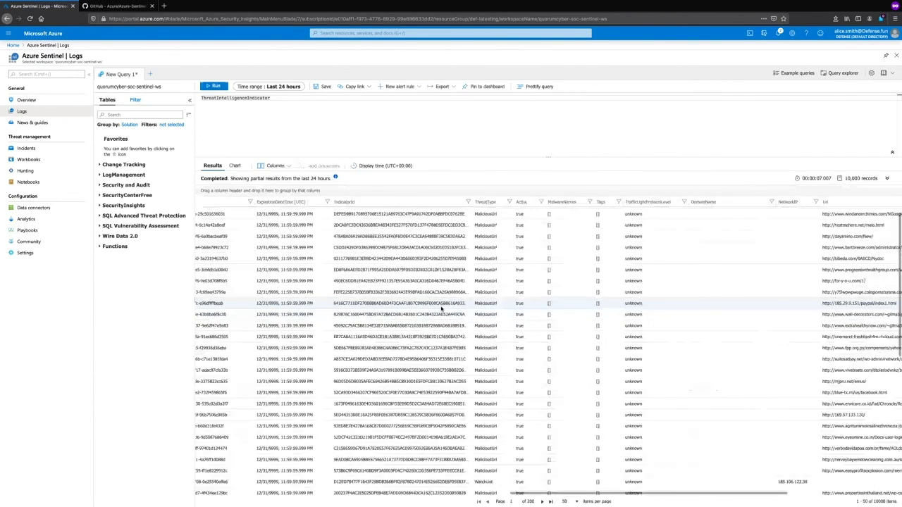
scroll(442, 308, right, 3)
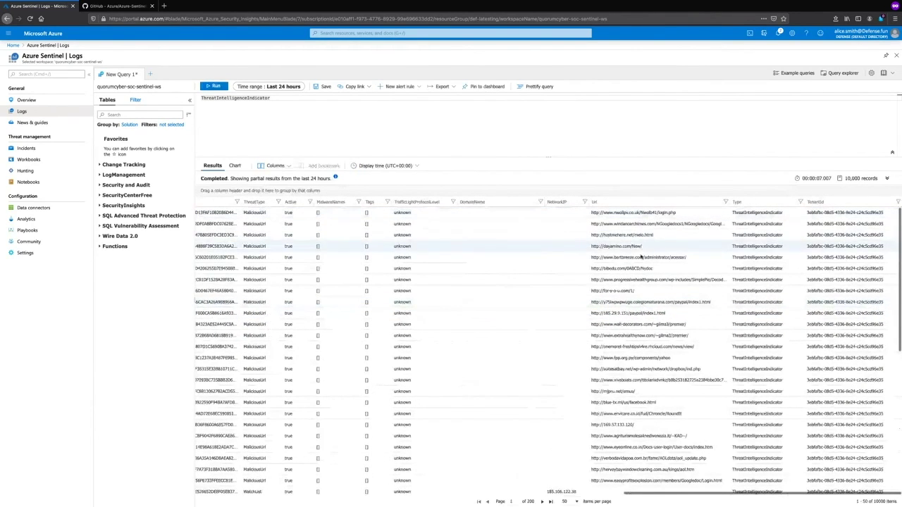
scroll(638, 254, down, 3)
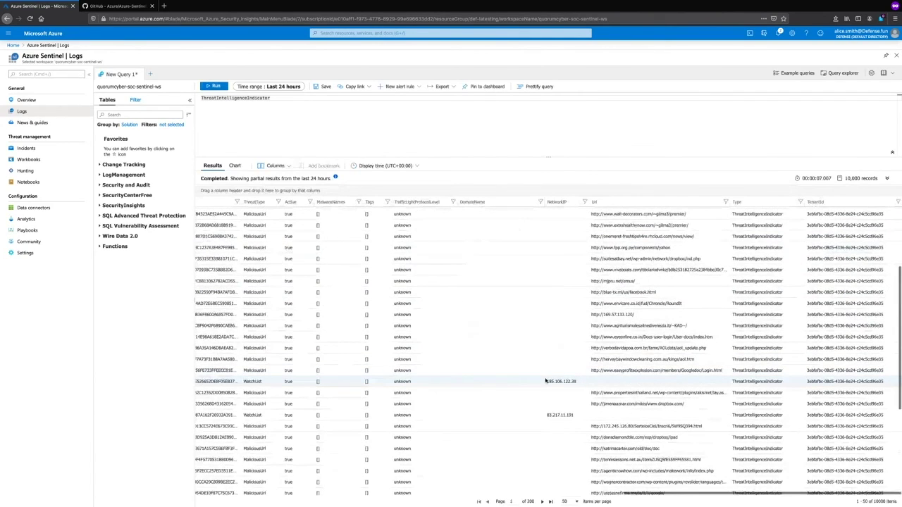
scroll(546, 381, down, 5)
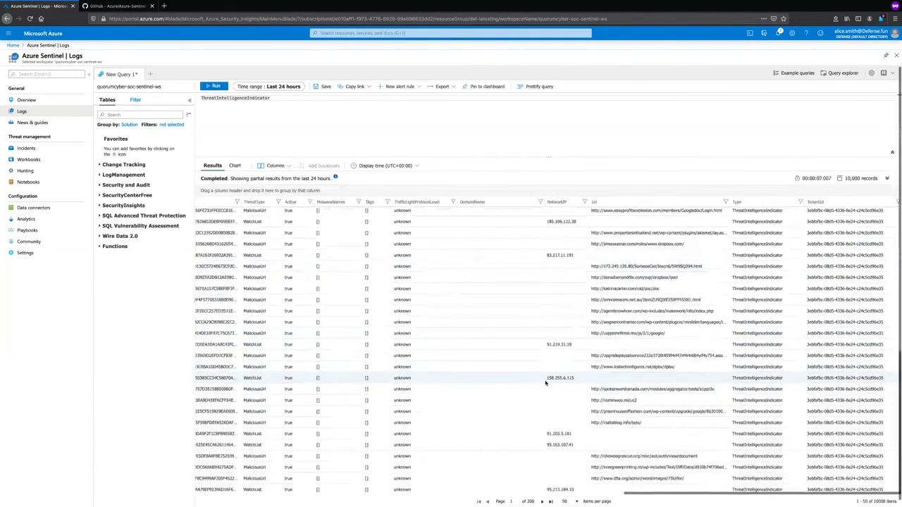
scroll(546, 381, down, 1)
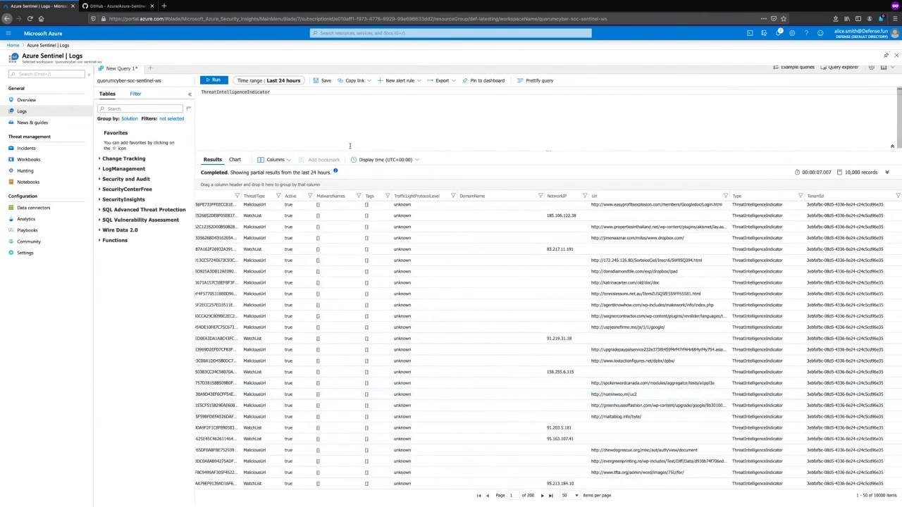
- Replace the query with one joining ThreatIntelligenceIndicator to SigninLogs on NetworkIP and IPAddress, using 48h and 14d lookbacks, and enlarge the query editor
drag(2, 238, 884, 237)
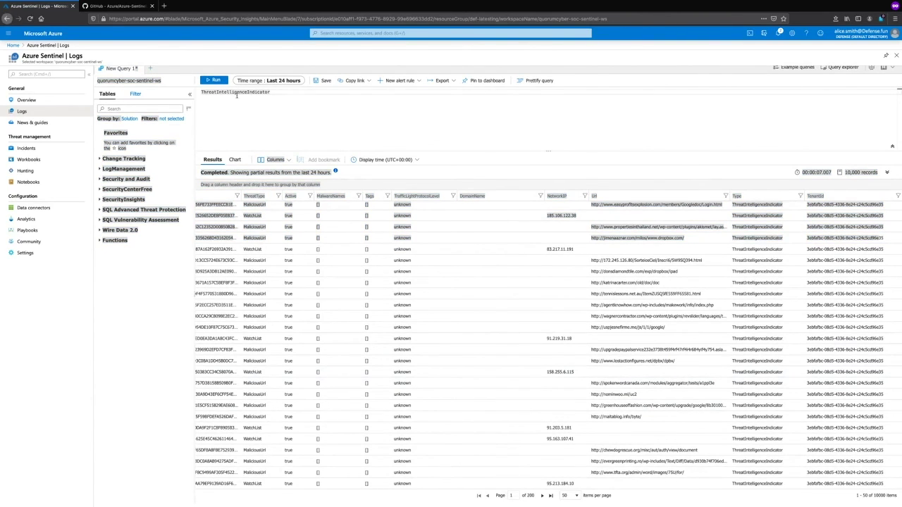
right_click(288, 116)
click(276, 140)
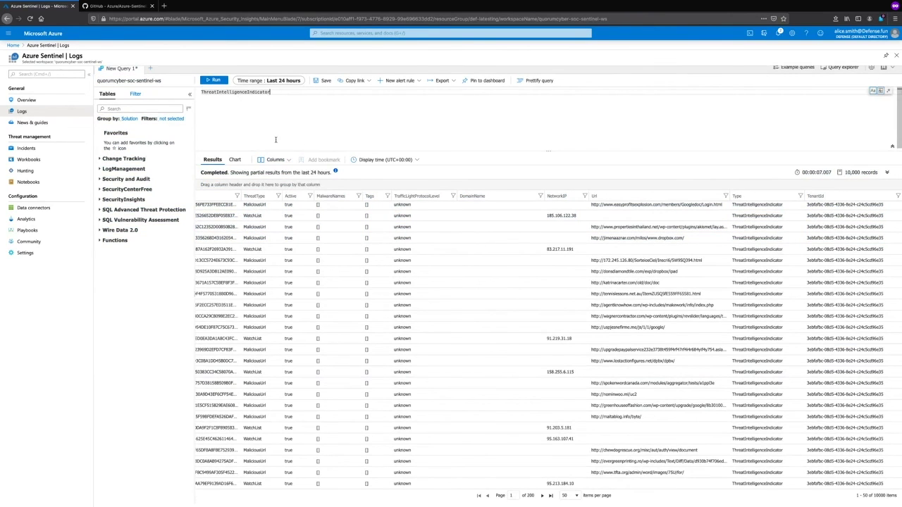
key(ctrl+a)
key(ctrl+v)
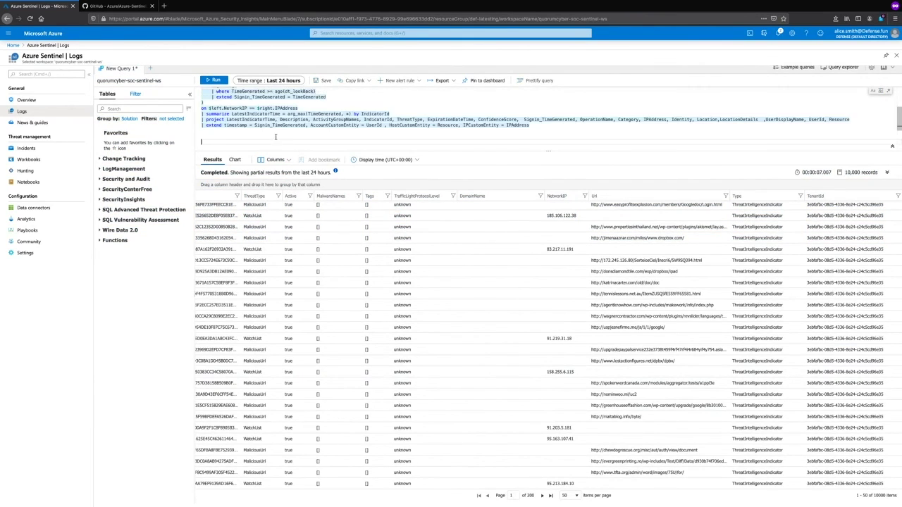
key(ctrl+Home)
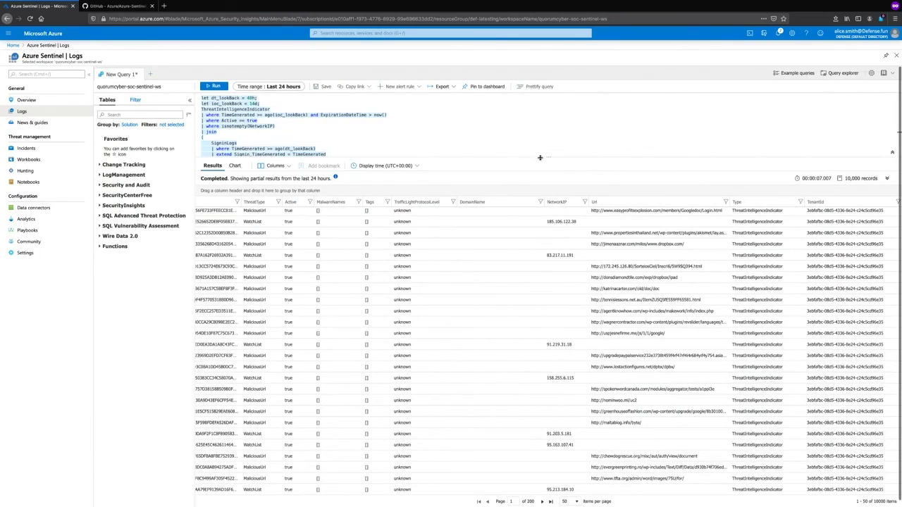
drag(547, 158, 547, 230)
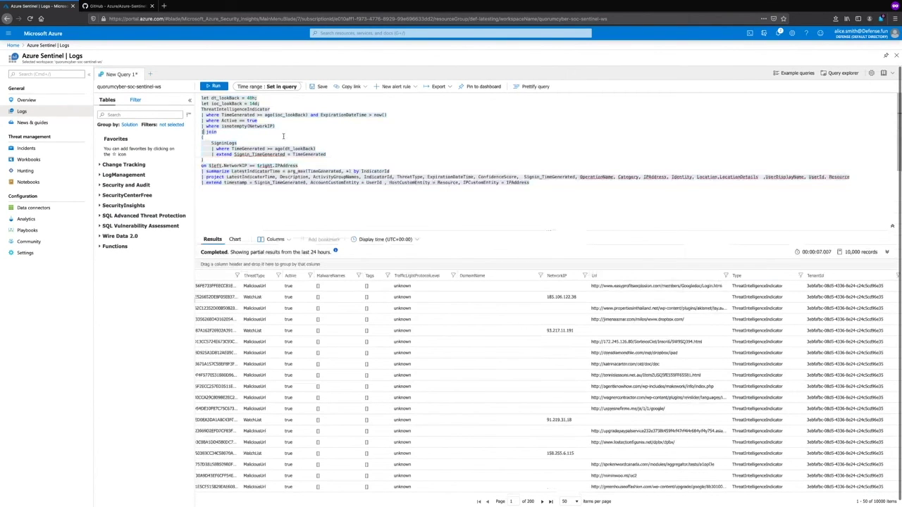
- Examine the query's ThreatIntelligenceIndicator filters, its SigninLogs subquery and the NetworkIP to IPAddress join condition
key(Up)
key(Up)
key(Up)
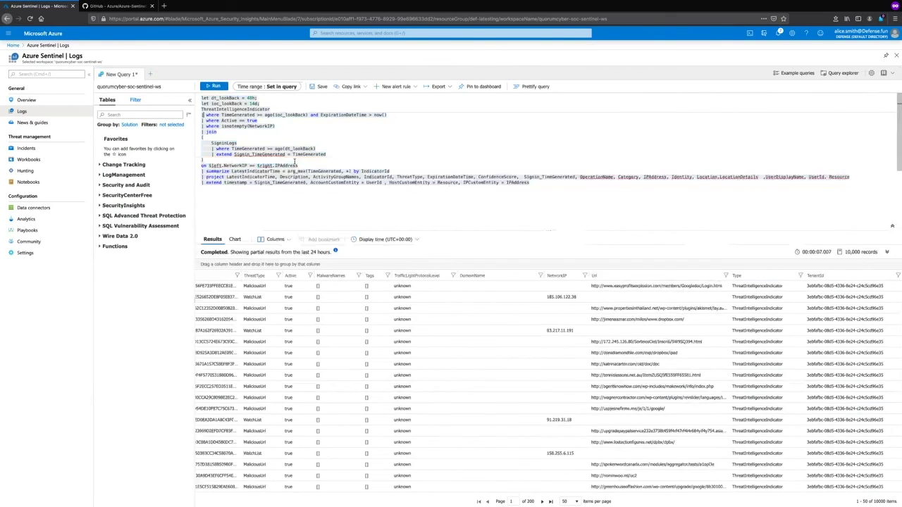
click(273, 110)
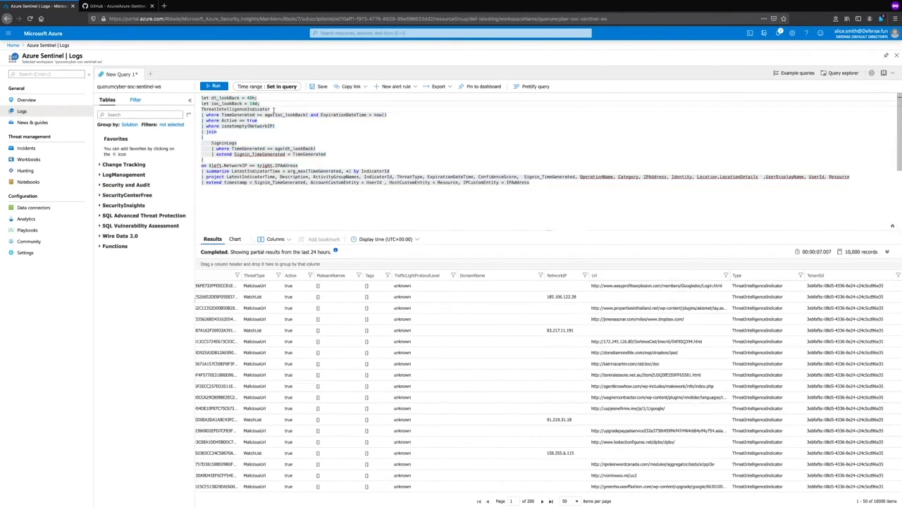
drag(273, 109, 202, 110)
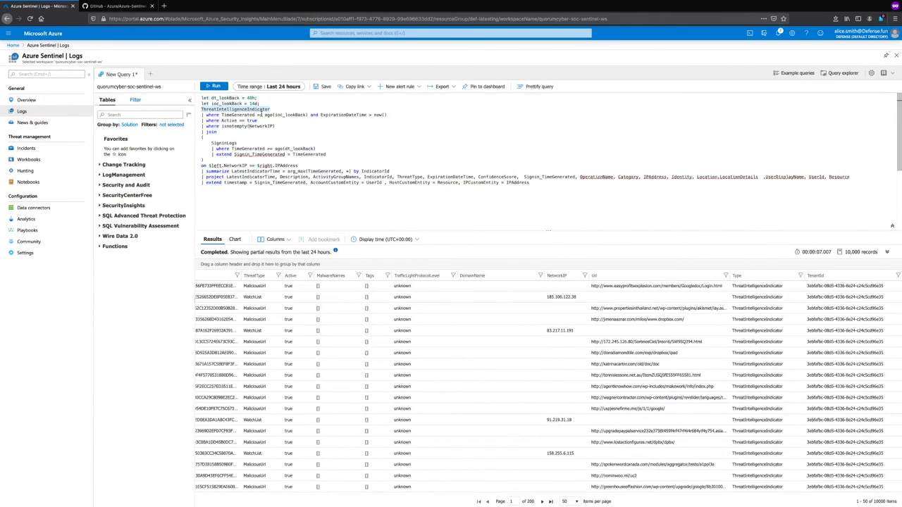
drag(274, 126, 206, 127)
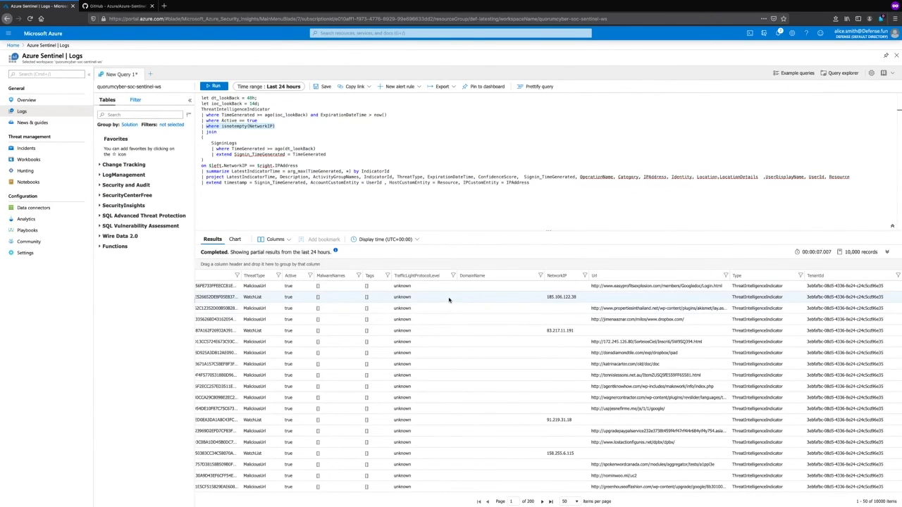
drag(223, 133, 200, 109)
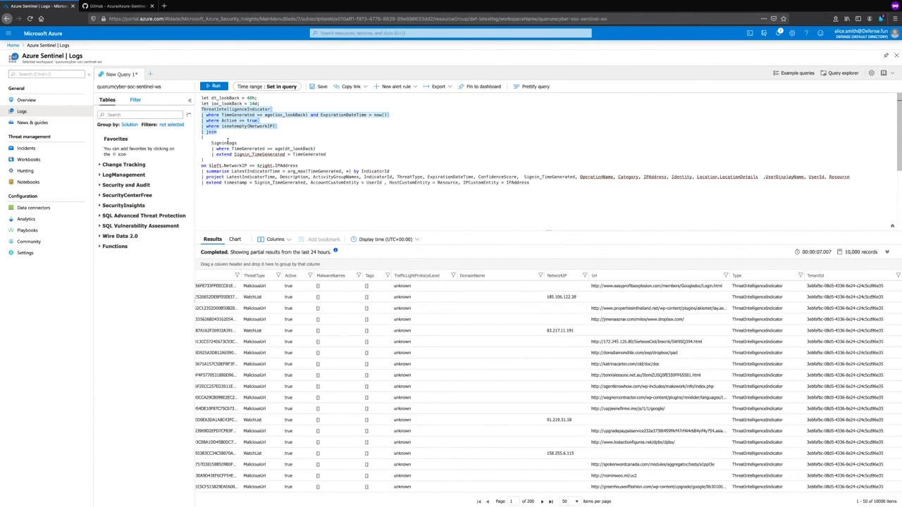
double_click(213, 144)
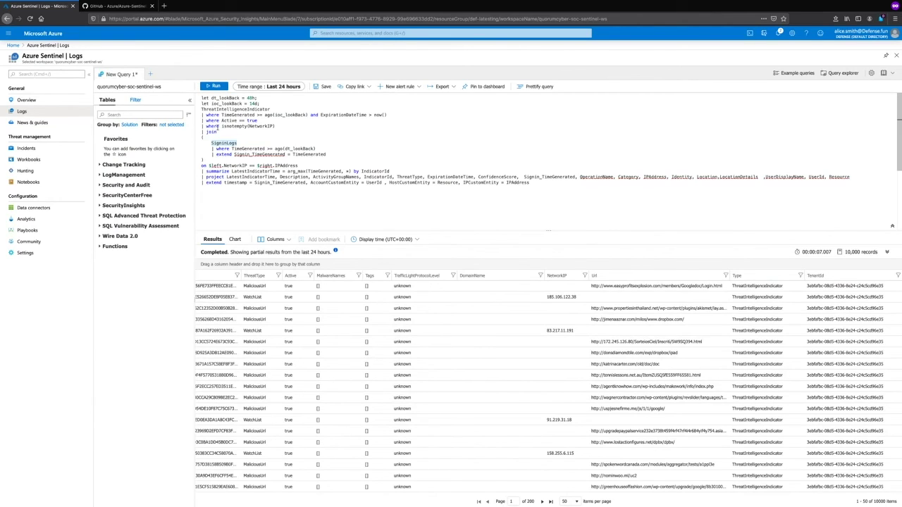
drag(298, 166, 209, 165)
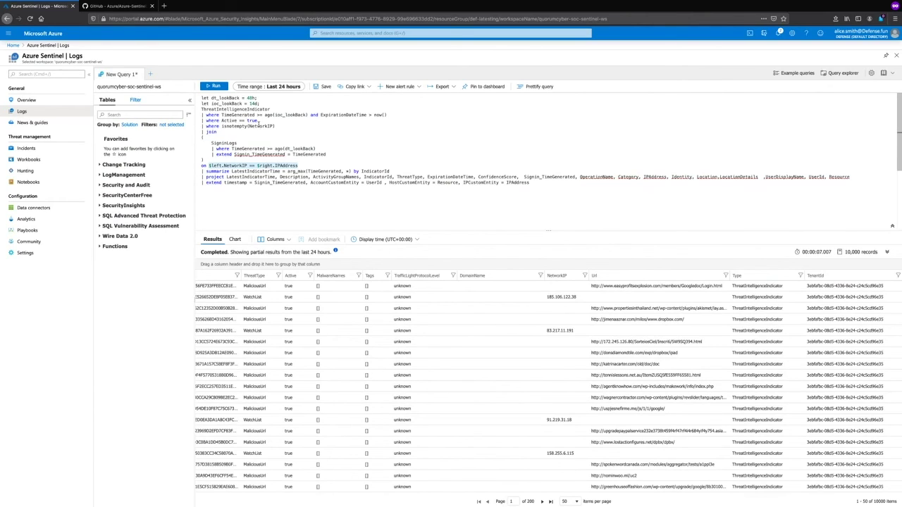
double_click(260, 126)
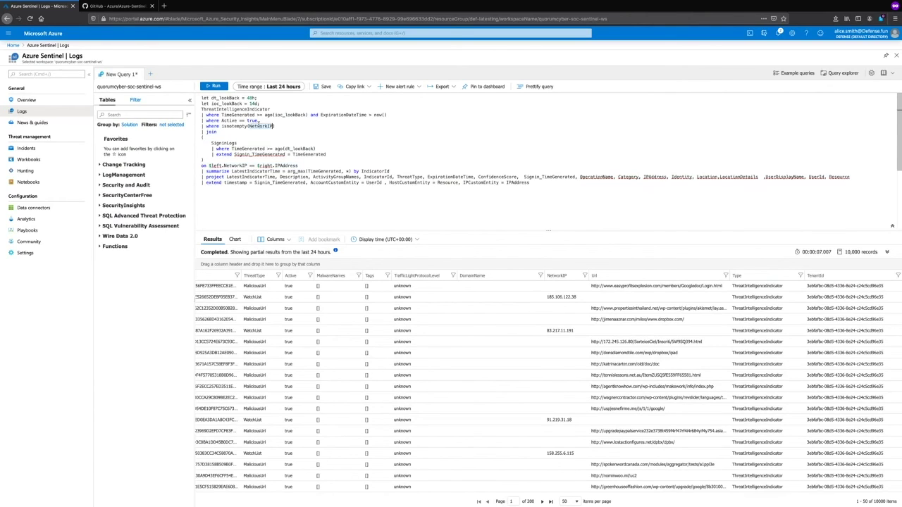
double_click(279, 166)
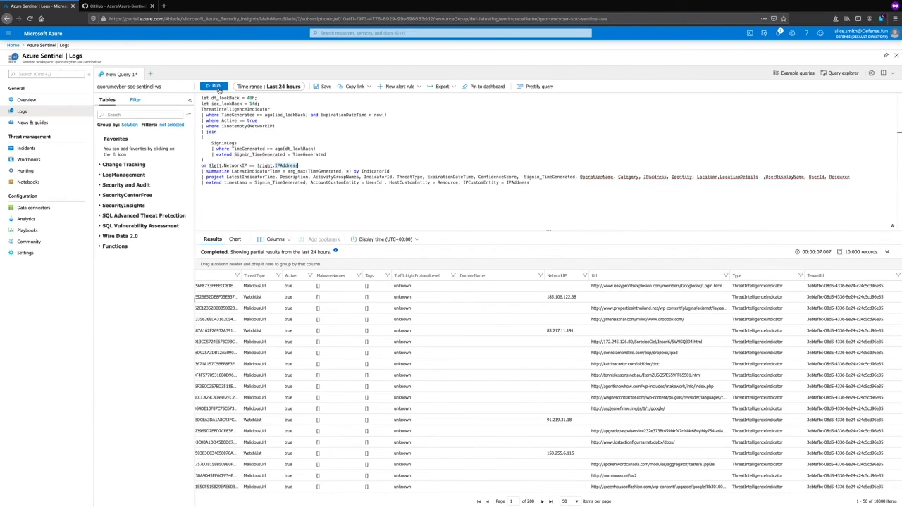
- Run the complete query joining the threat indicators to the sign-in logs
click(215, 87)
key(ctrl+a)
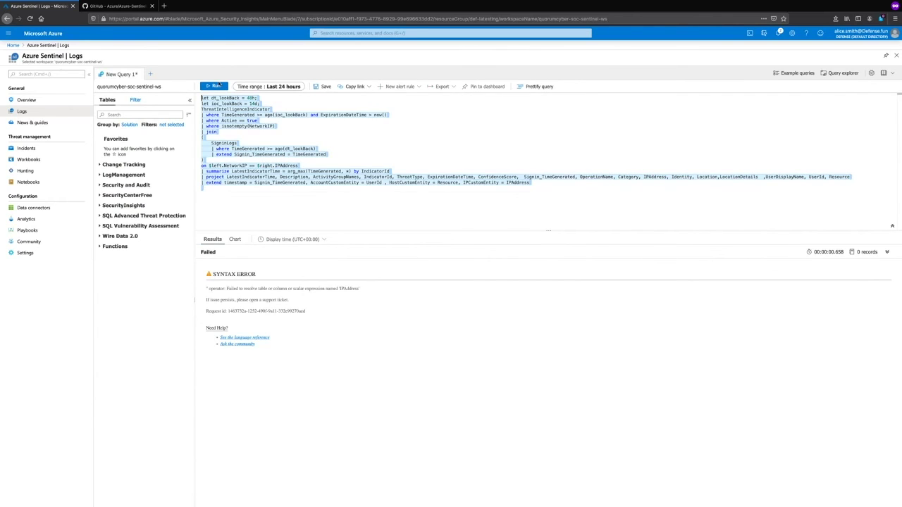
click(216, 86)
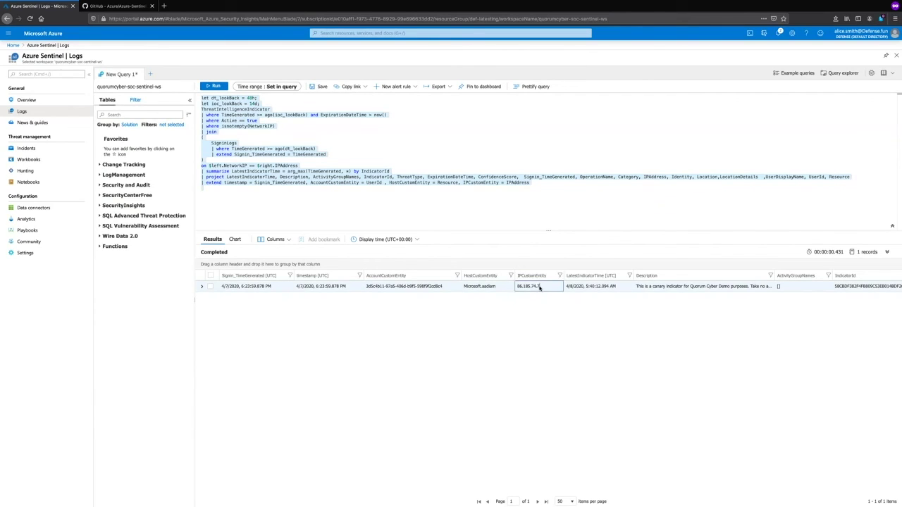
- Examine the matched record's IP entity, threat type, confidence score, operation, identity and location columns
drag(540, 286, 513, 286)
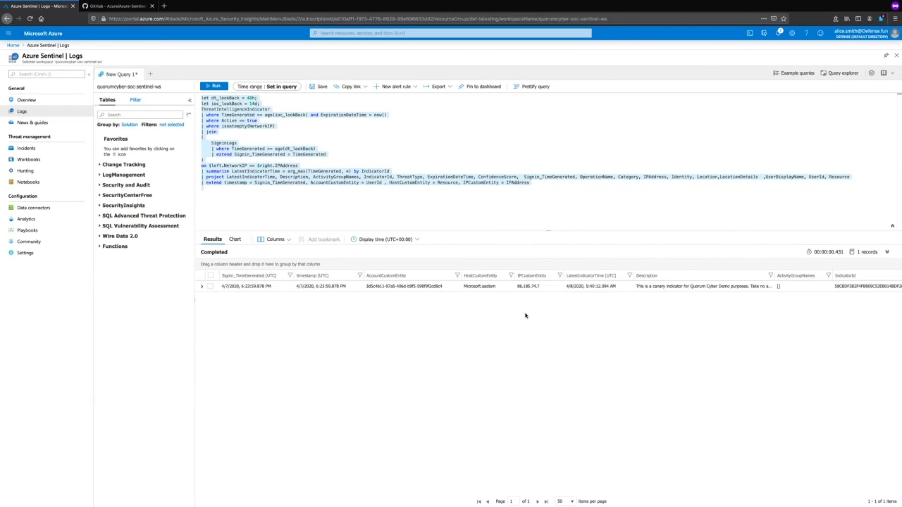
scroll(525, 315, right, 10)
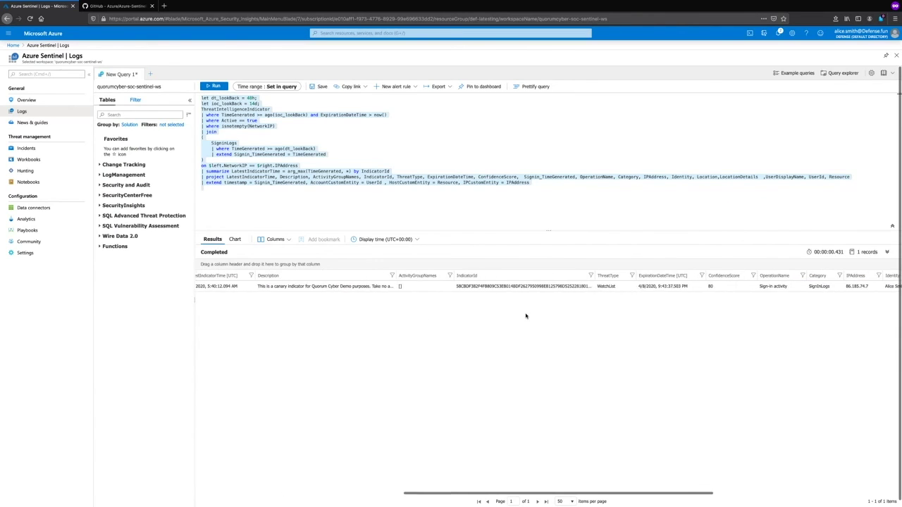
scroll(526, 316, right, 8)
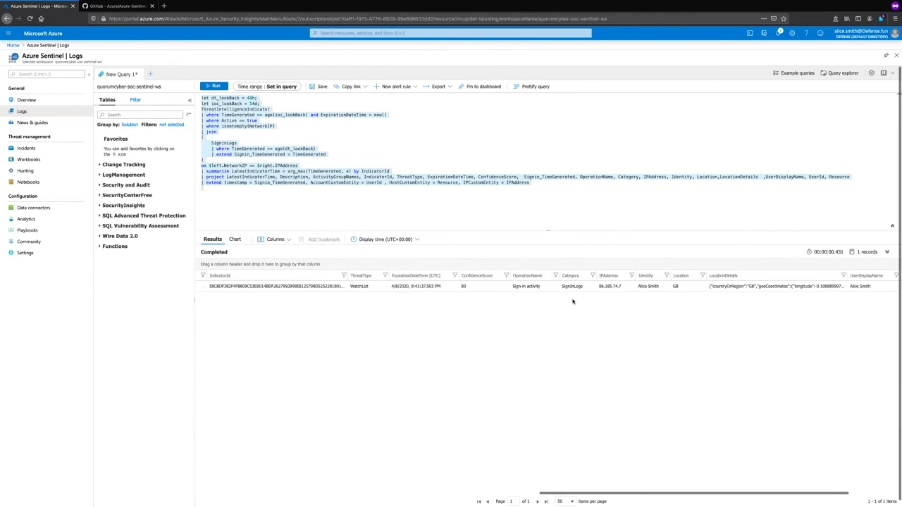
scroll(572, 302, right, 2)
click(600, 288)
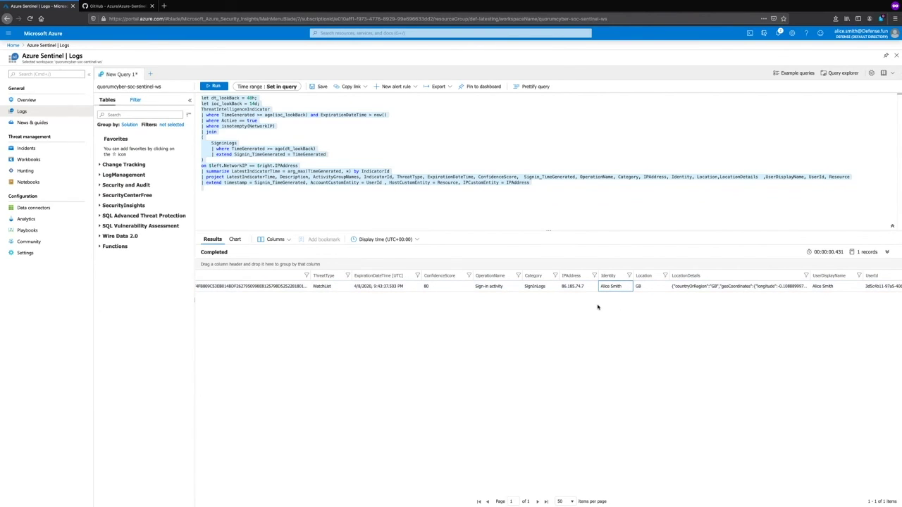
scroll(597, 306, left, 4)
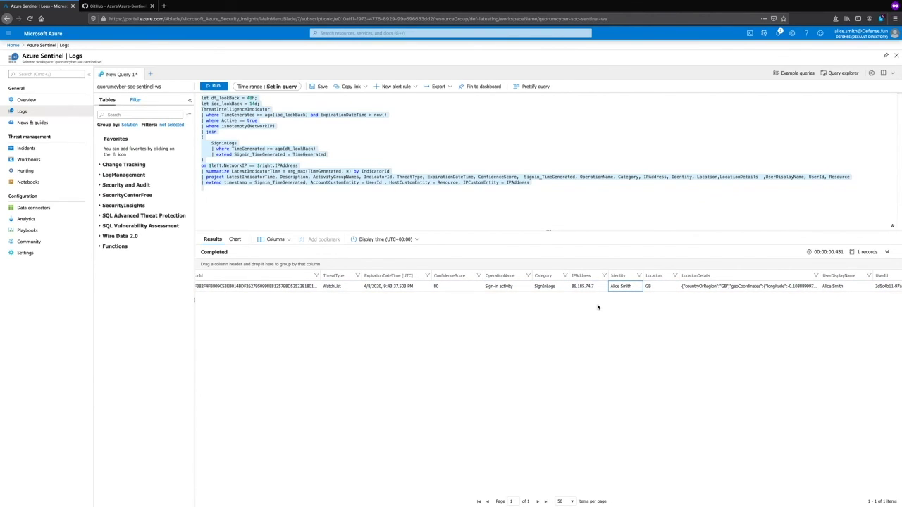
scroll(598, 306, left, 10)
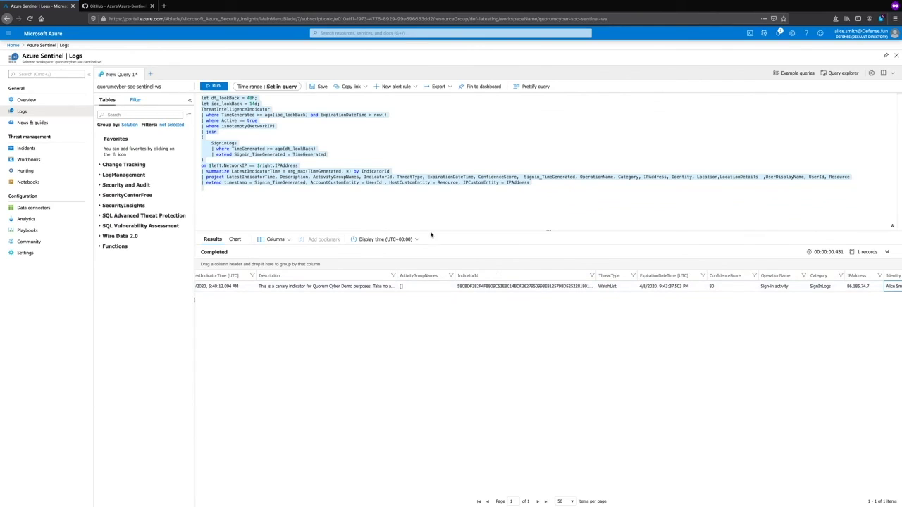
- Review the indicator section of the query and the SigninLogs section it is joined with
click(327, 190)
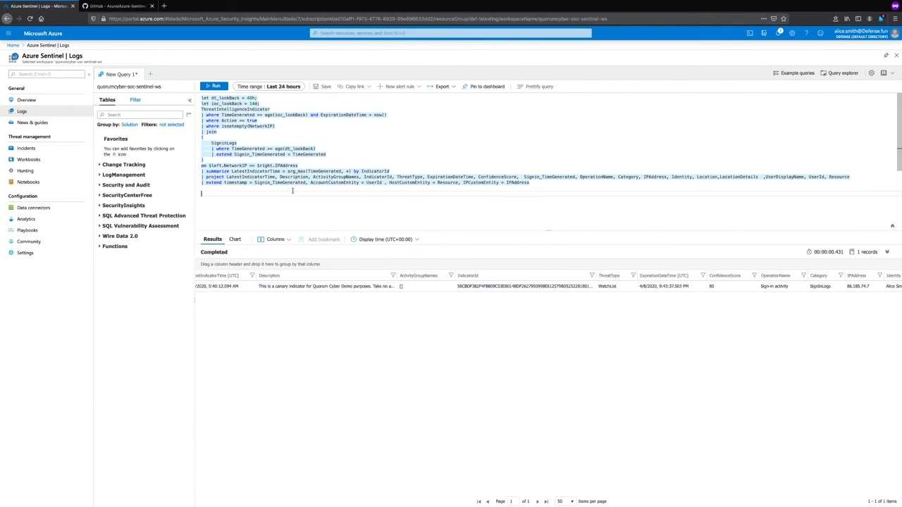
click(319, 167)
click(246, 121)
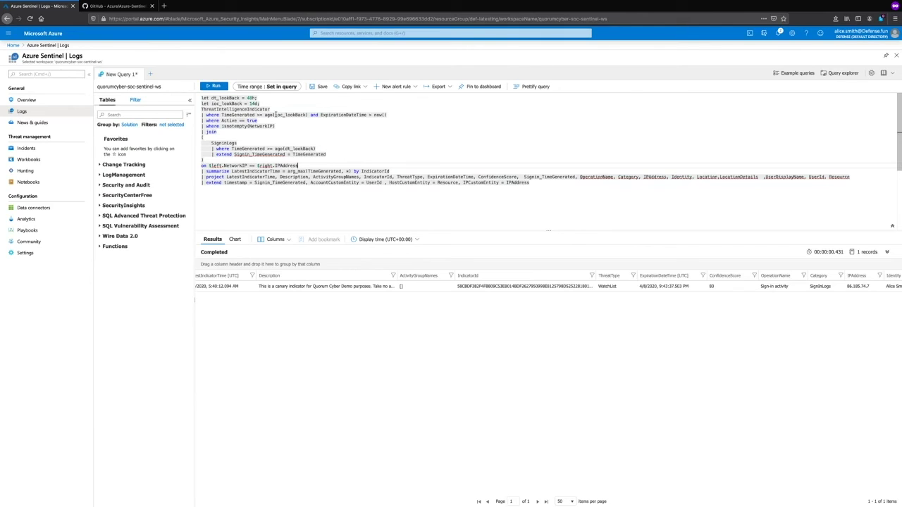
drag(275, 132, 198, 106)
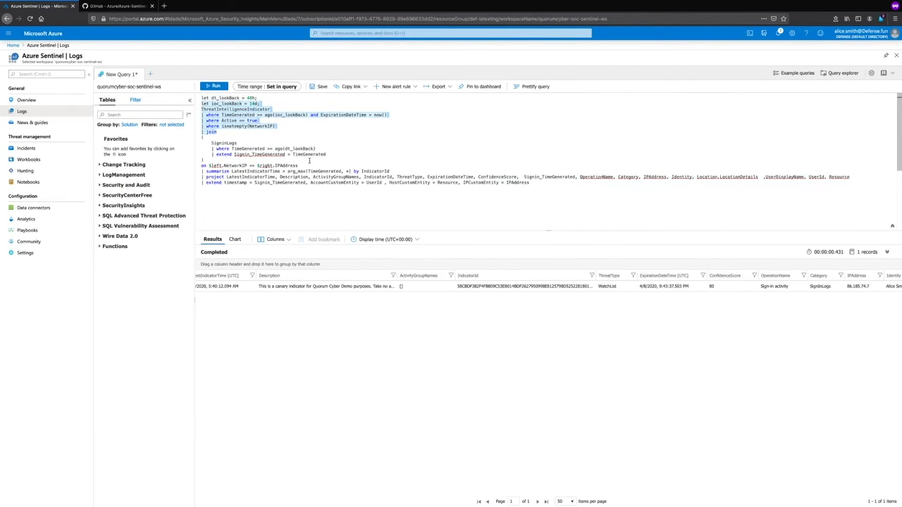
drag(327, 155, 204, 143)
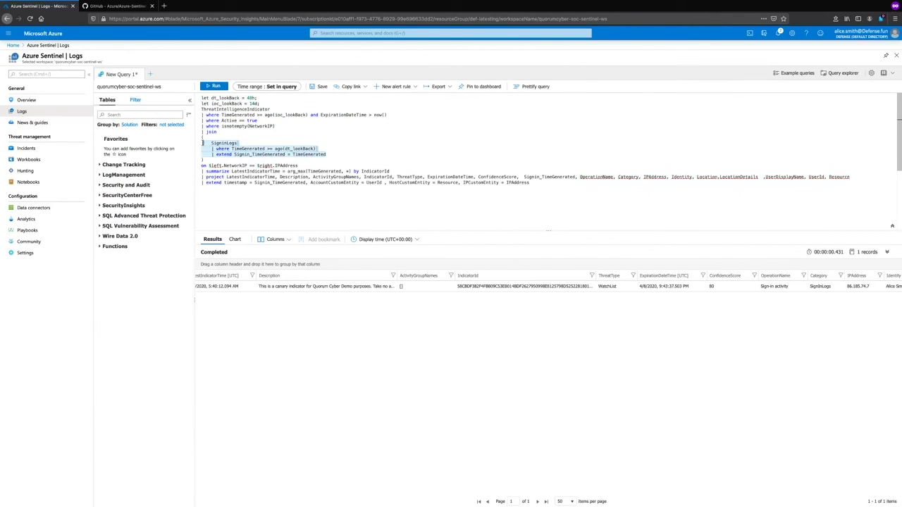
click(249, 195)
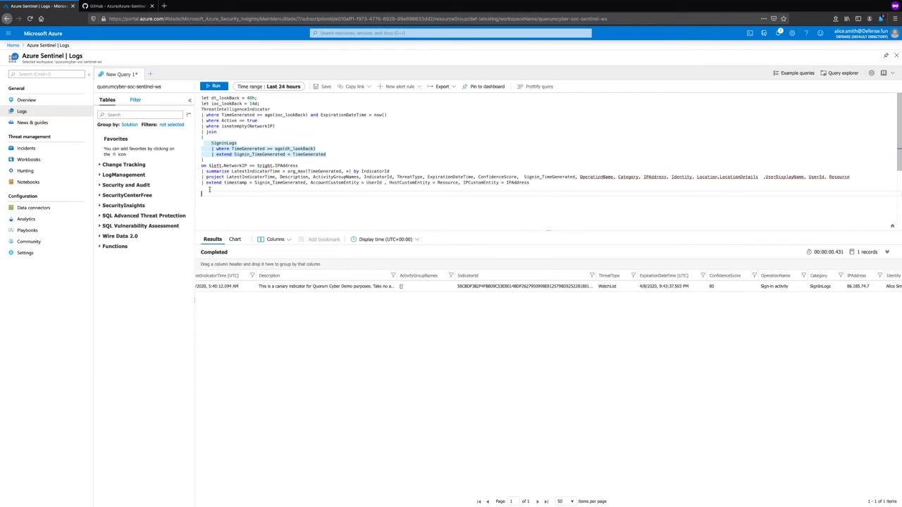
- Show the new alert rule options for the whole query, and look over the Analytics and Incidents pages
key(ctrl+a)
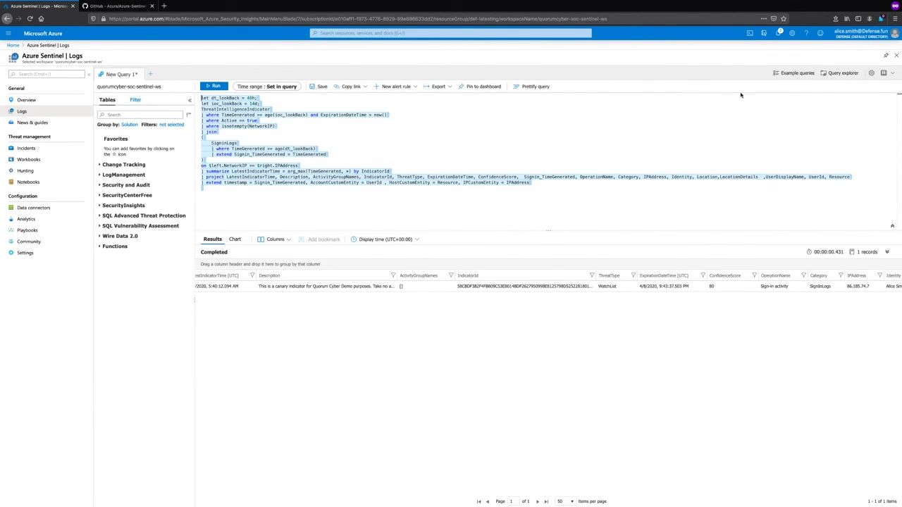
click(416, 87)
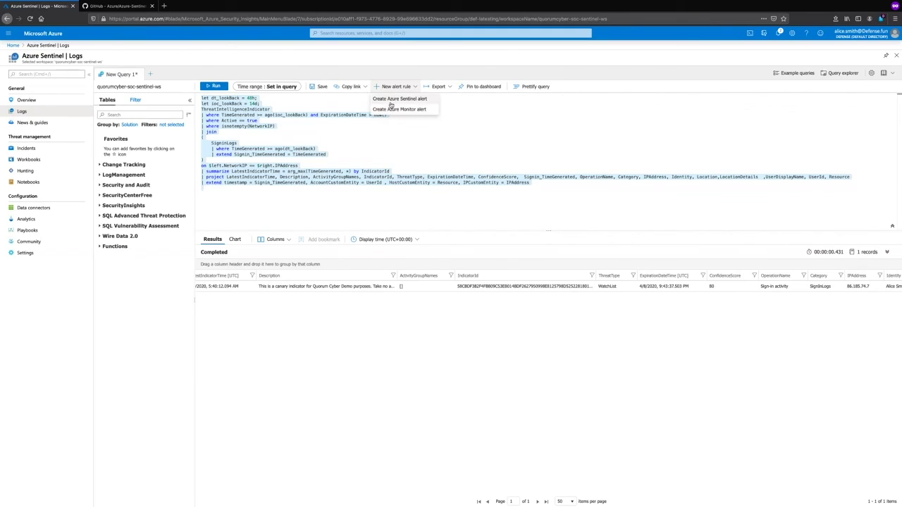
click(32, 219)
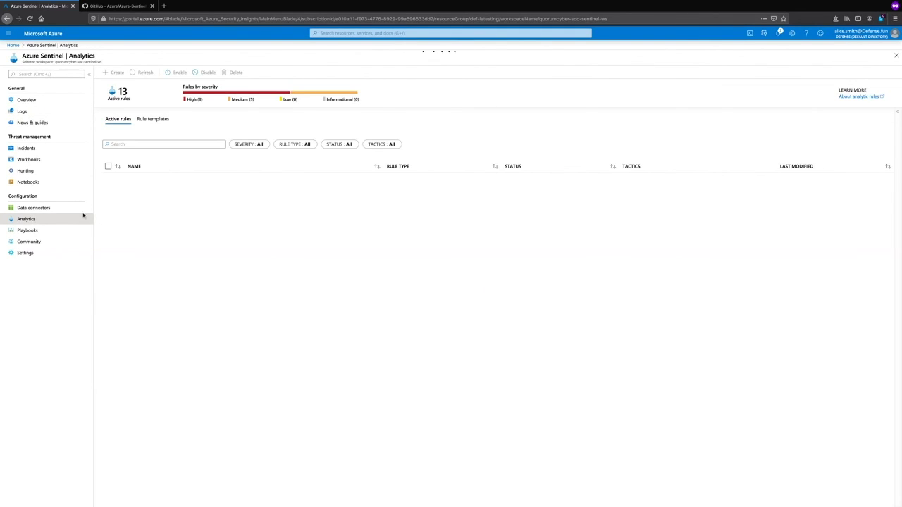
click(26, 148)
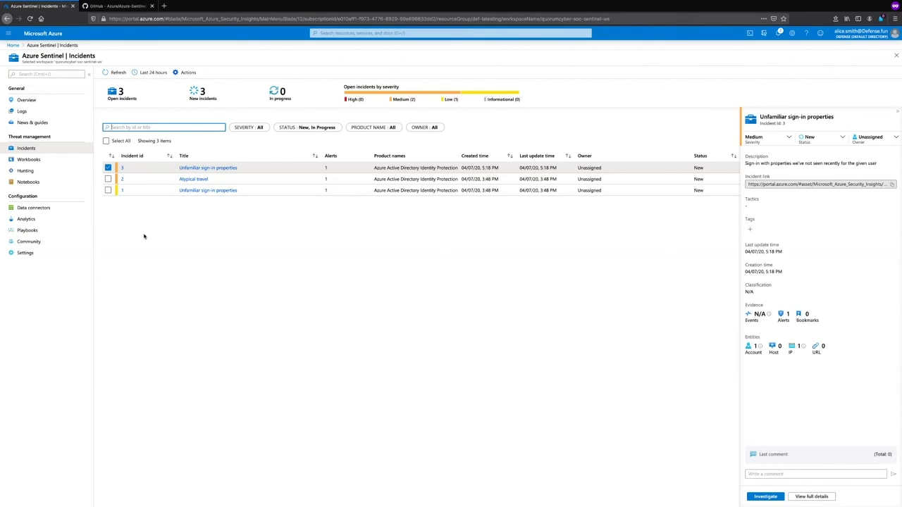
- Open the Block-AADUser playbook from the Sentinel playbooks for editing in the Logic Apps Designer
click(28, 231)
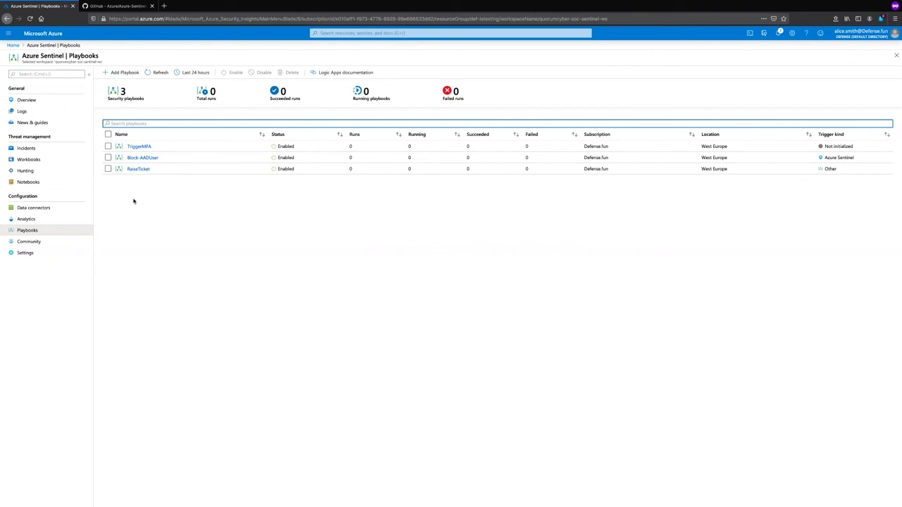
click(146, 160)
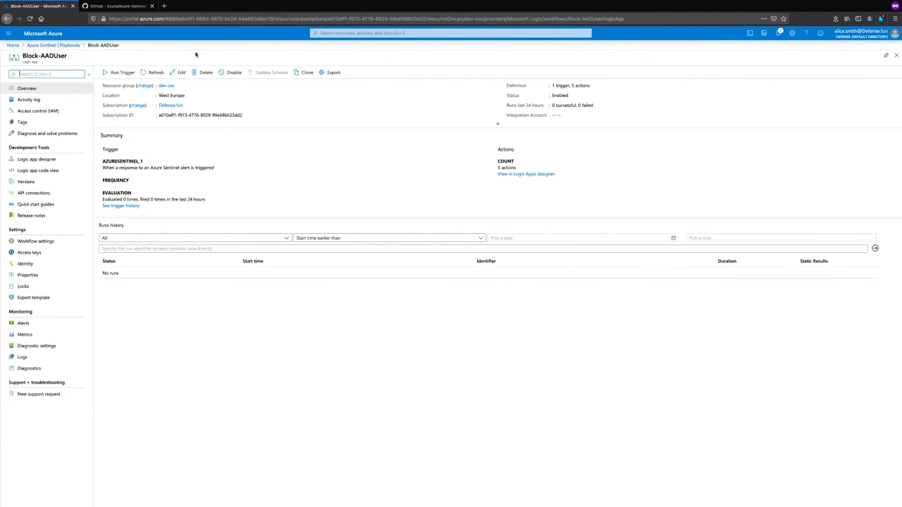
click(179, 72)
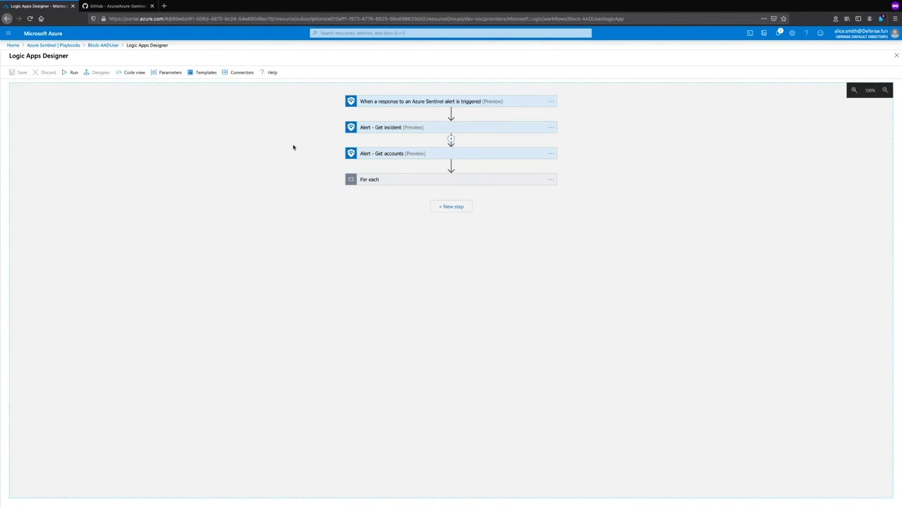
- Expand the playbook's alert trigger, Get incident, Get accounts, For each and Update user blocks to examine their settings
click(387, 104)
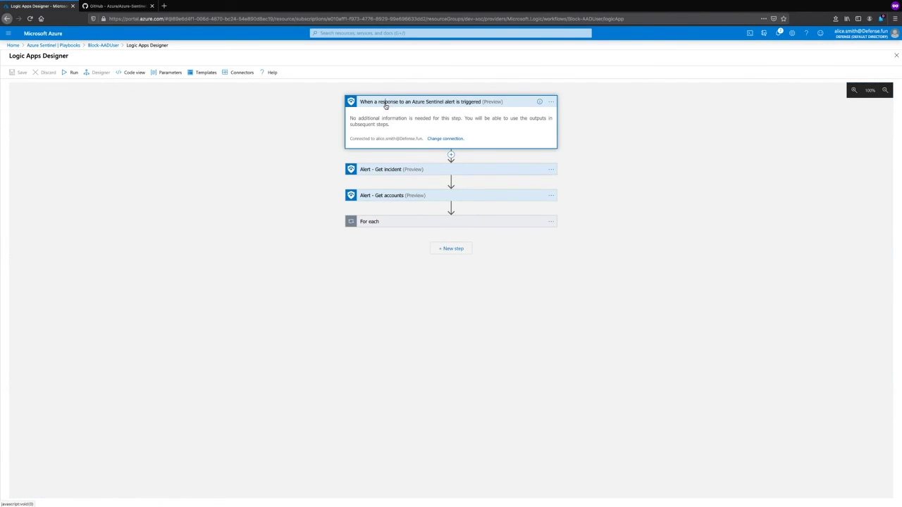
click(401, 170)
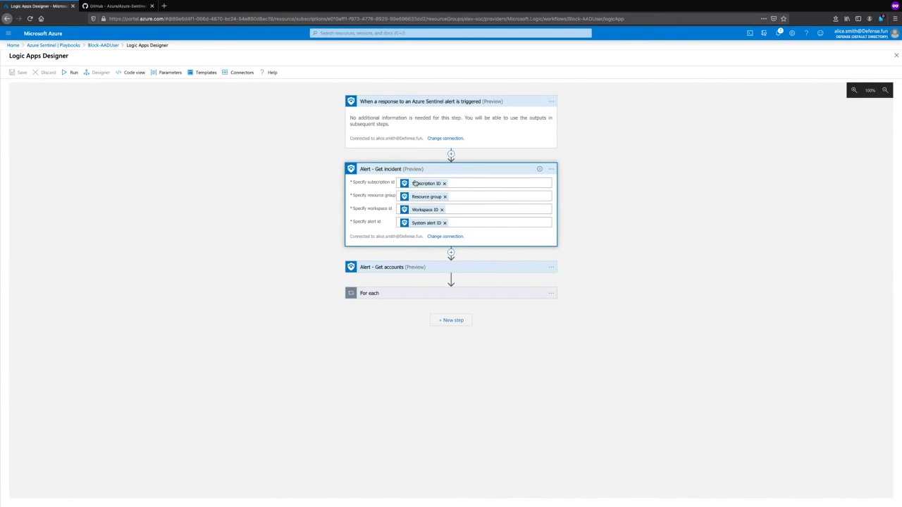
click(412, 266)
click(412, 266)
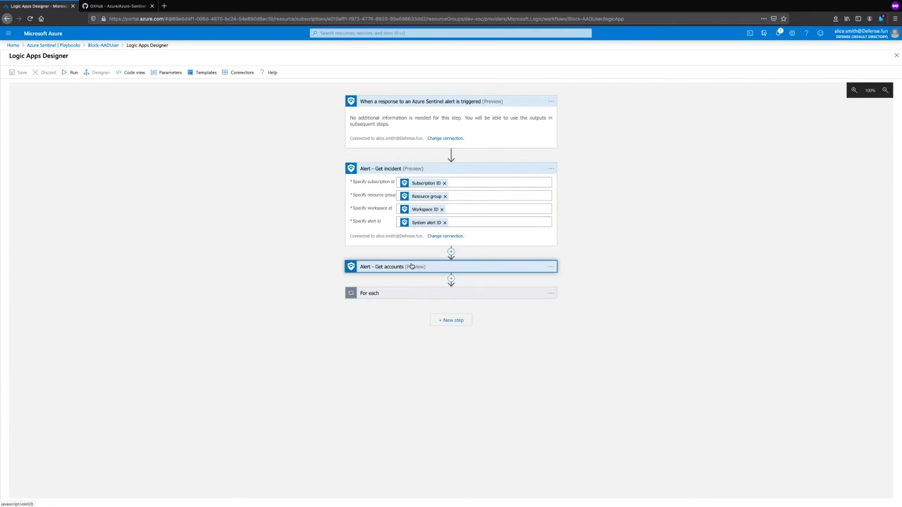
click(413, 266)
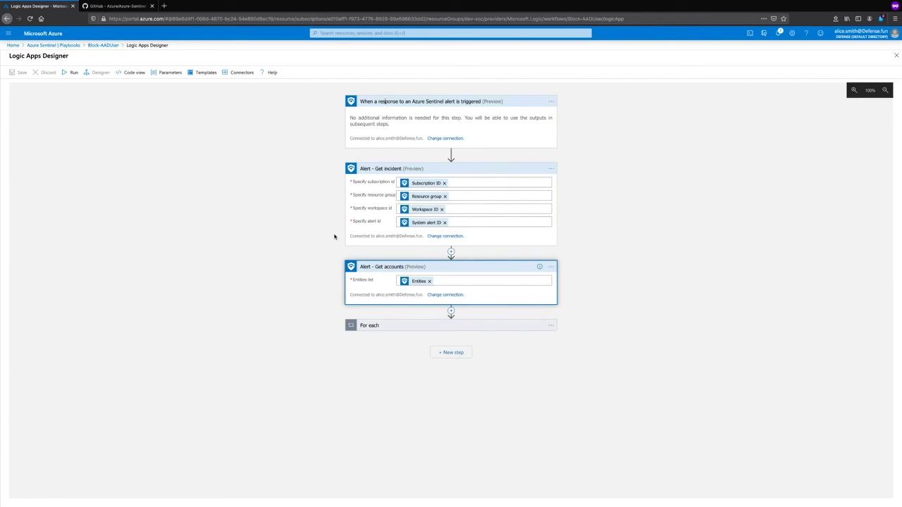
click(401, 330)
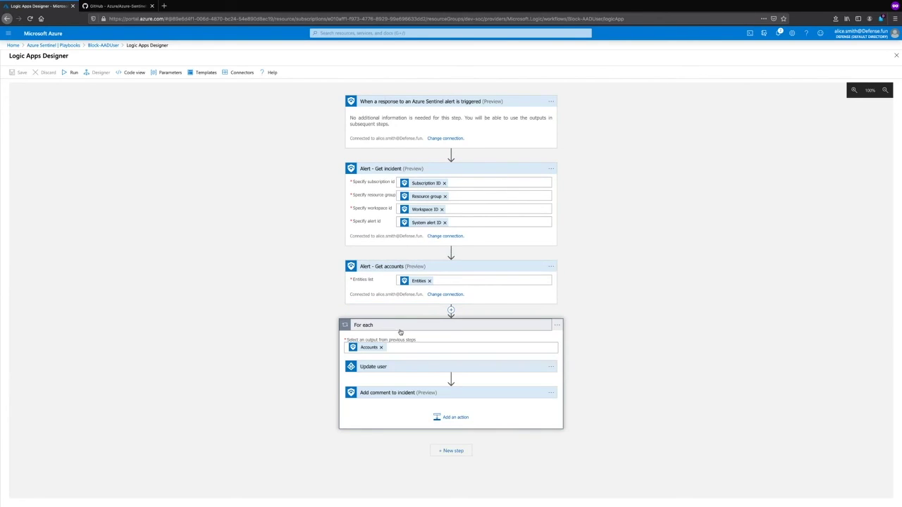
click(411, 374)
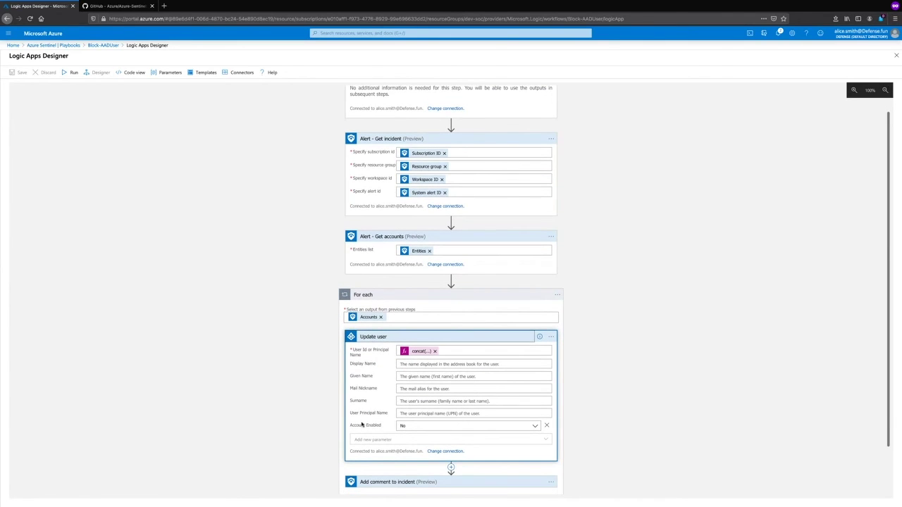
- Check the Account Enabled setting in the Update user block, and return to the Azure Sentinel playbooks list
triple_click(361, 423)
scroll(300, 404, up, 1)
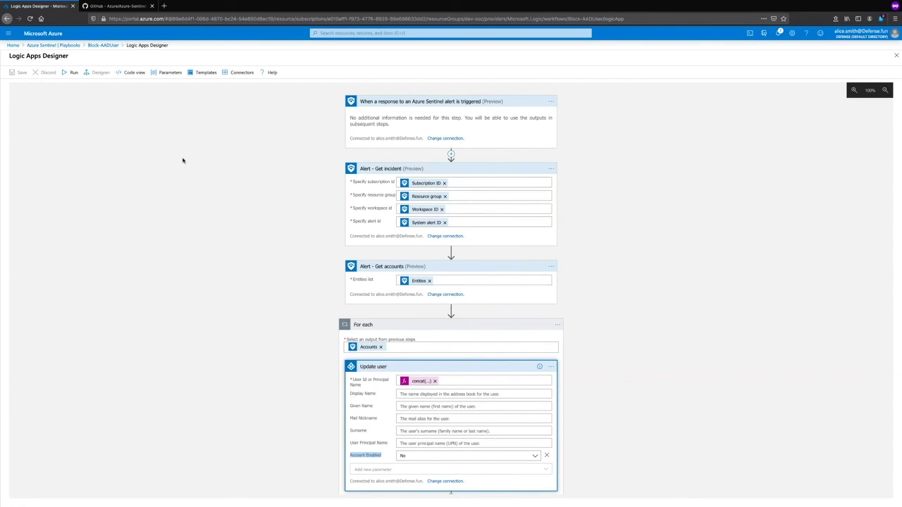
click(103, 44)
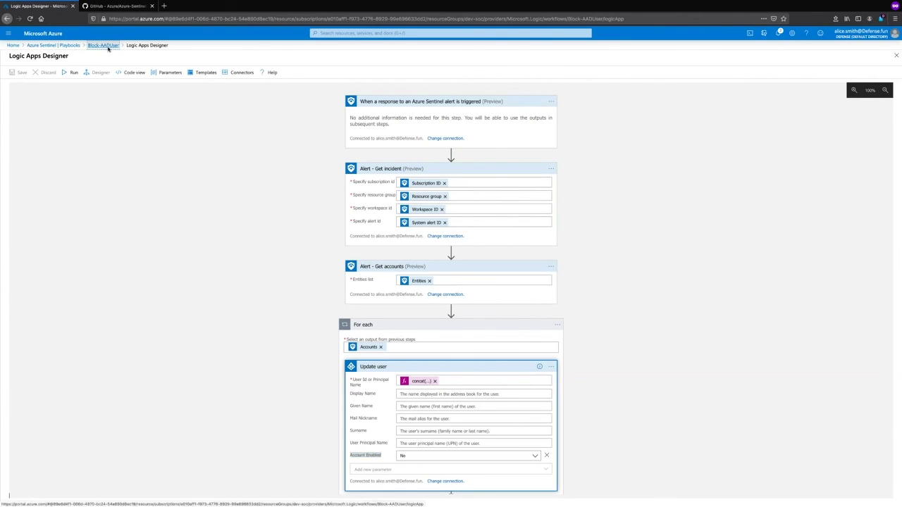
click(53, 45)
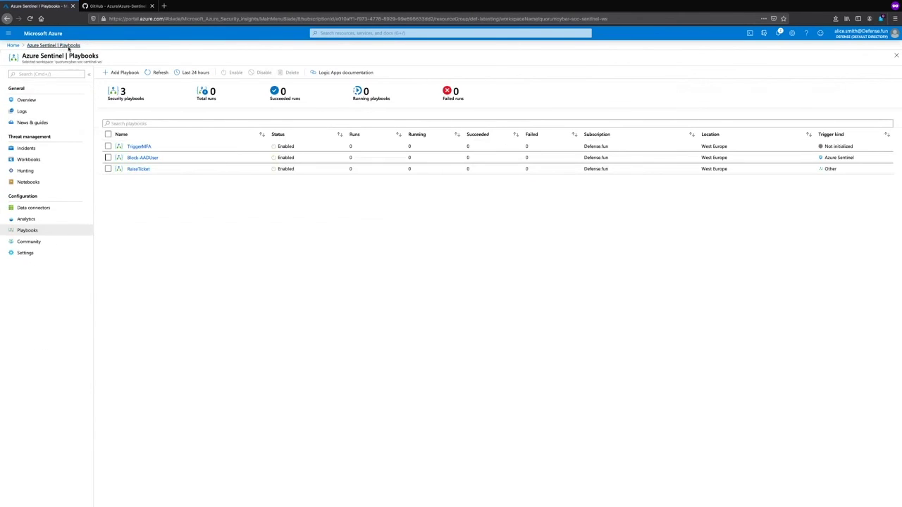
- Open the active analytics rule "Brute force attack against Azure Portal" for editing in the rule wizard
click(31, 220)
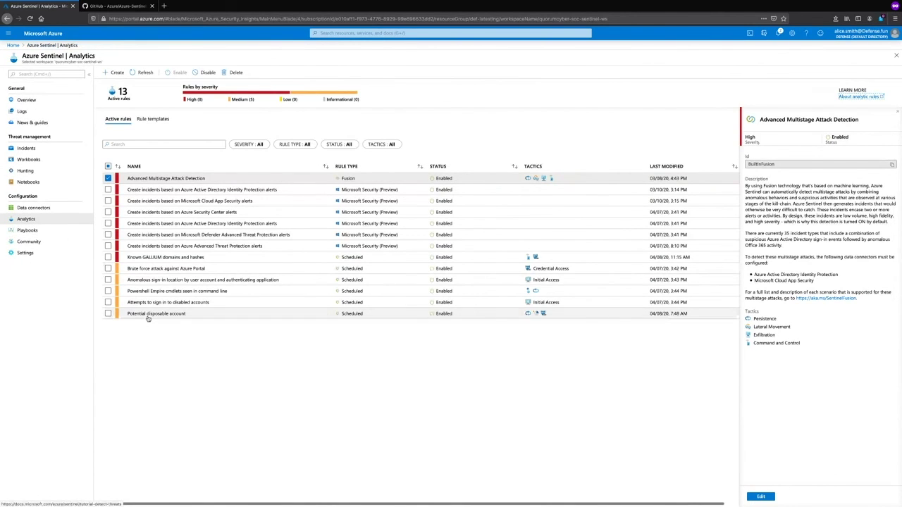
click(151, 270)
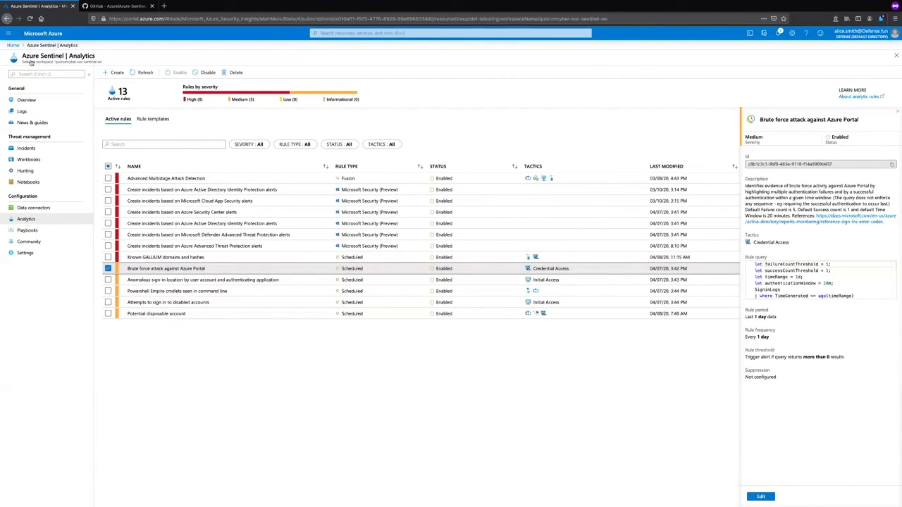
click(762, 497)
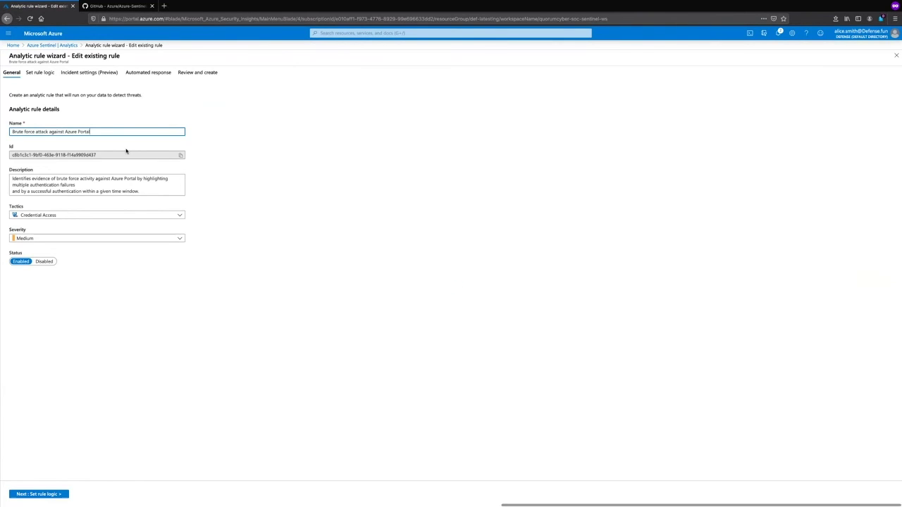
- Select Block-AADUser as the brute force rule's automated response playbook, and return to the Analytics page without saving
click(149, 75)
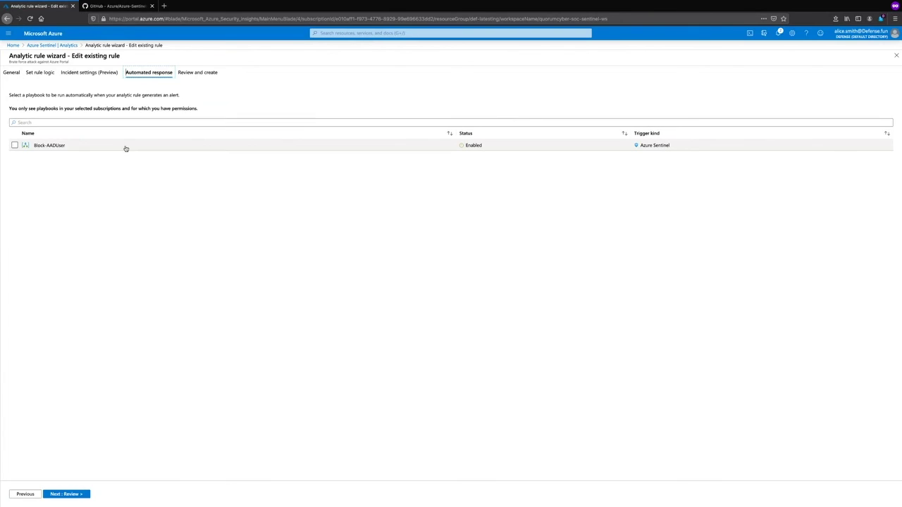
click(15, 146)
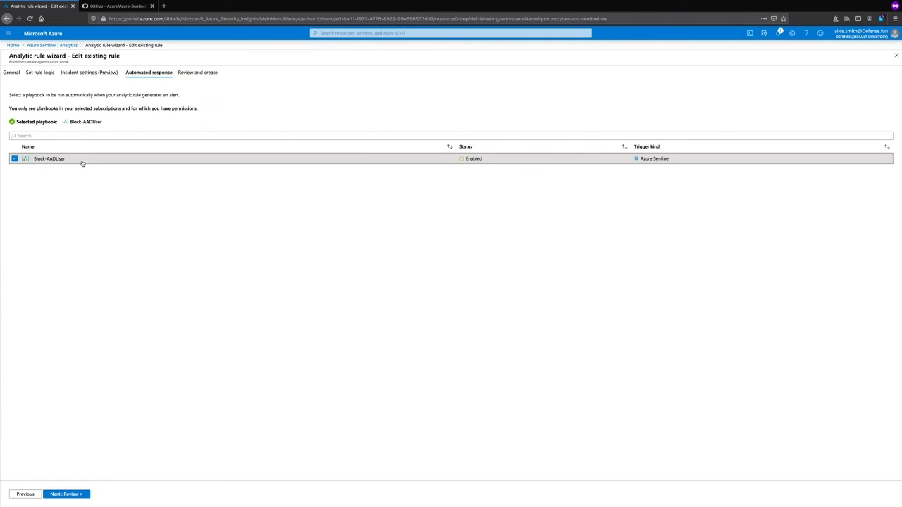
click(72, 46)
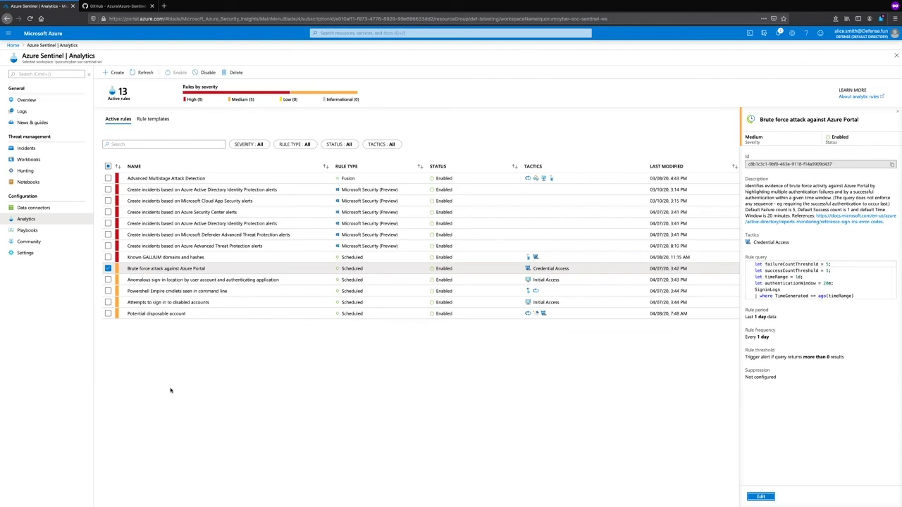
- Look over the Sentinel Notebooks page and open the Incidents page
click(22, 185)
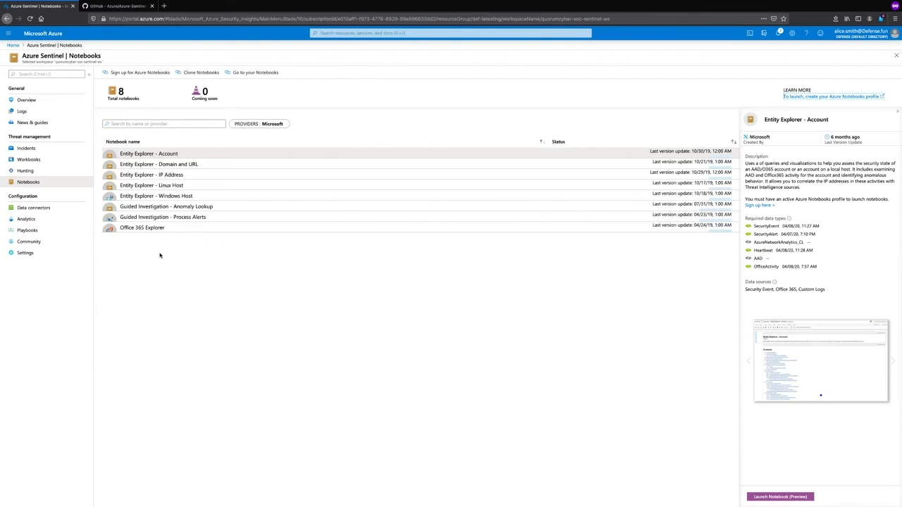
click(36, 150)
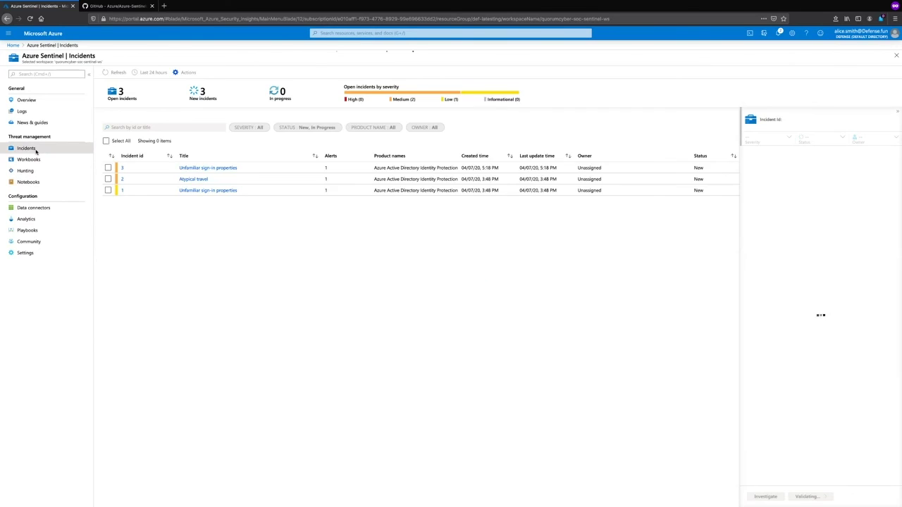